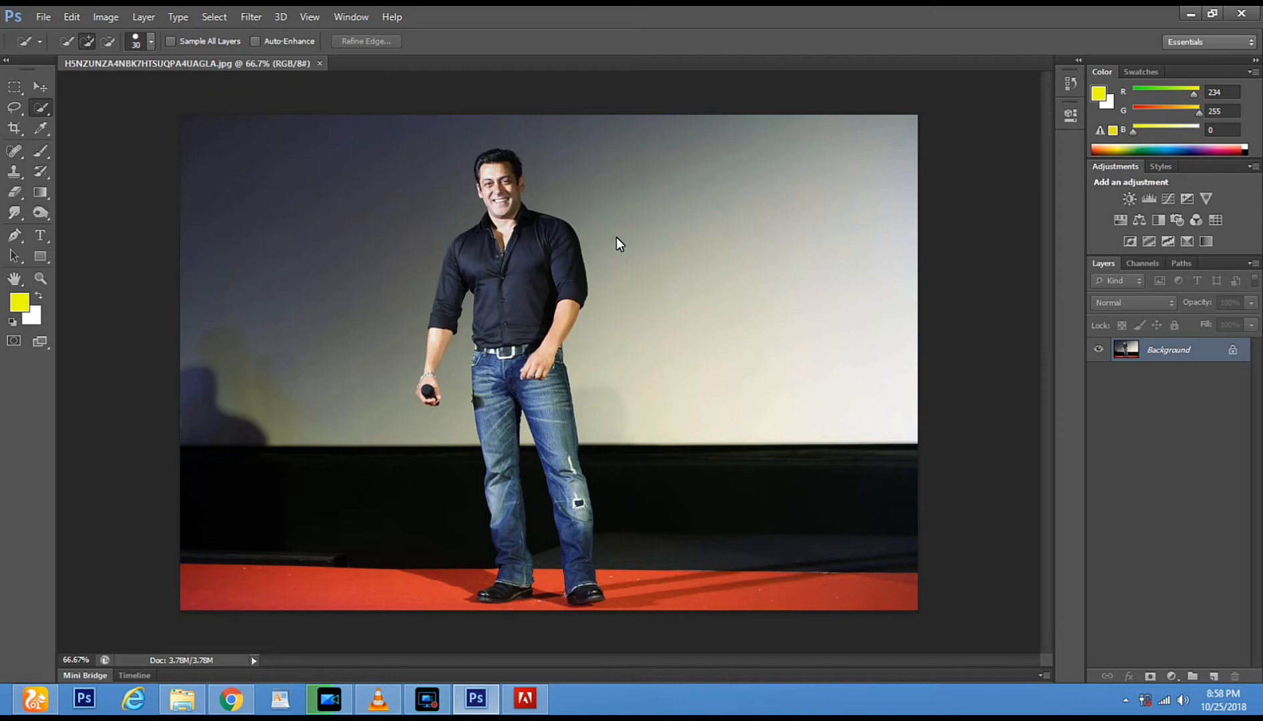
Quick-select the bright wall right of the man and erase its upper strip with an 86 px eraser
drag(620, 261, 631, 308)
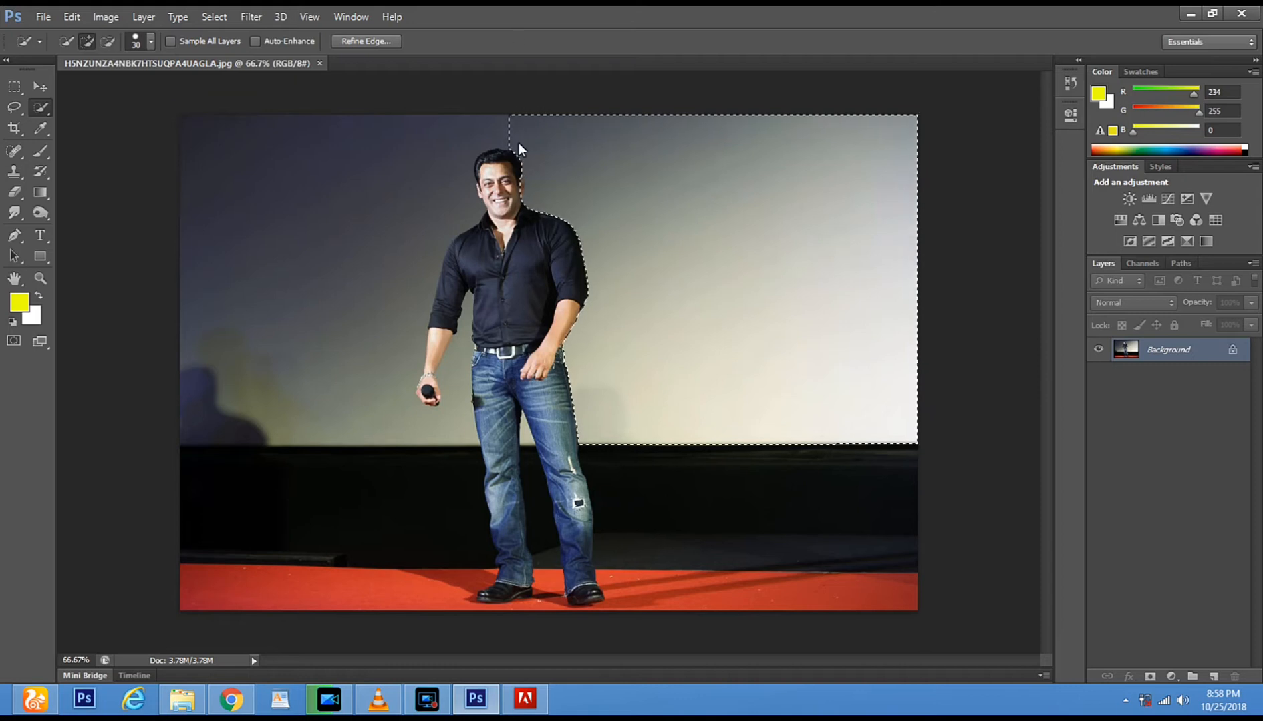
key(alt)
click(14, 192)
right_click(636, 201)
click(720, 237)
drag(509, 132, 1022, 121)
drag(499, 160, 1013, 128)
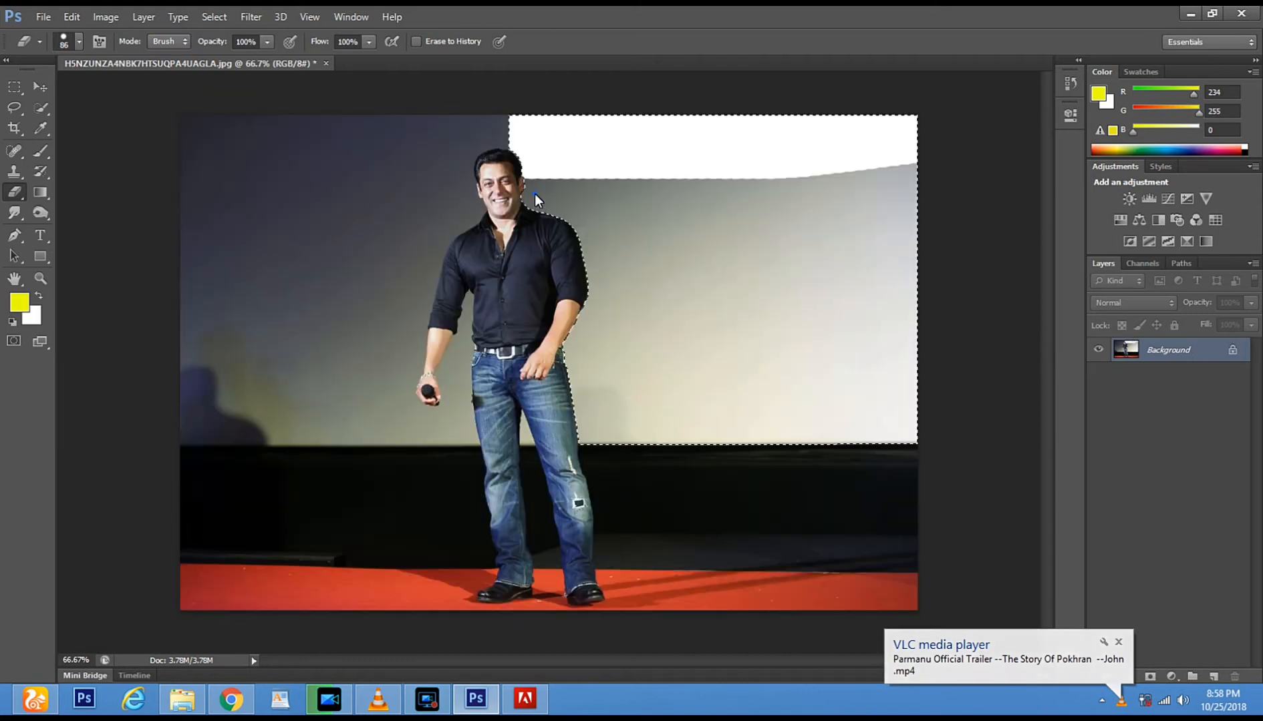
Erase the rest of the selected bright wall, following the man's shoulder, arm and leg down to the dark stage
mouse_move(535, 193)
mouse_down()
mouse_move(598, 172)
mouse_move(554, 198)
mouse_move(543, 223)
mouse_up()
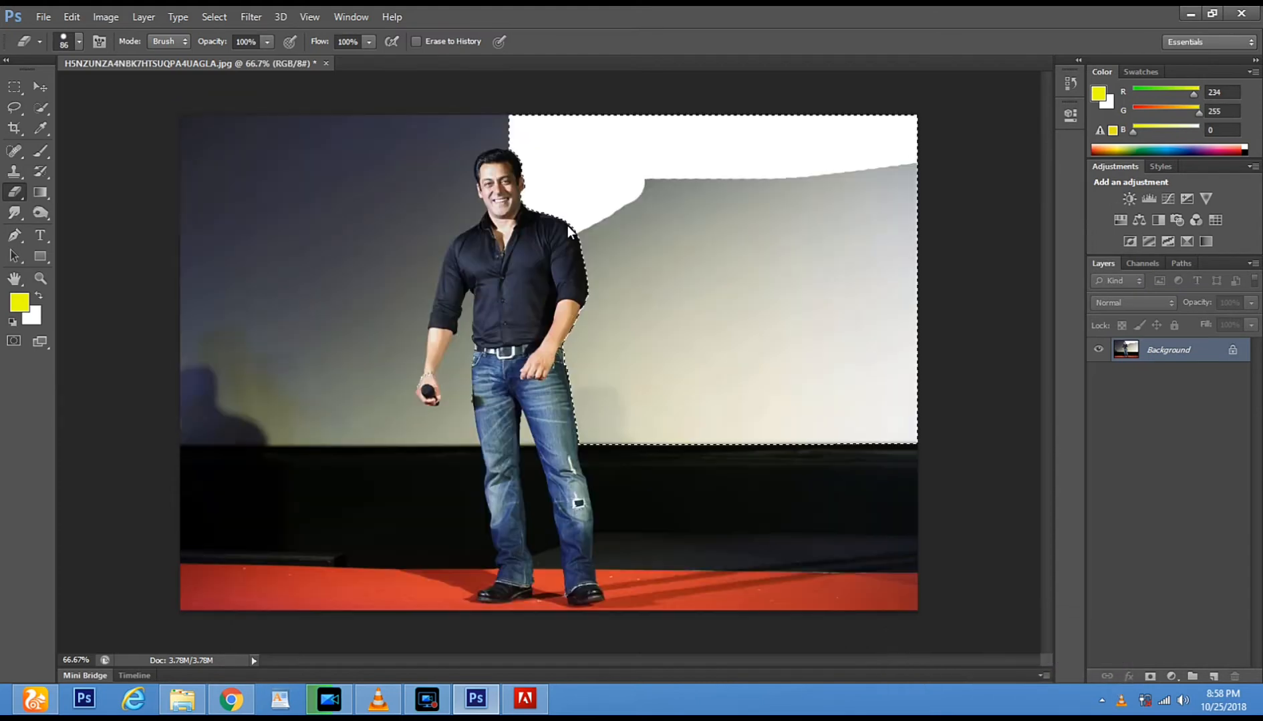
mouse_move(640, 190)
mouse_down()
mouse_move(589, 242)
mouse_move(588, 296)
mouse_move(567, 339)
mouse_move(577, 413)
mouse_up()
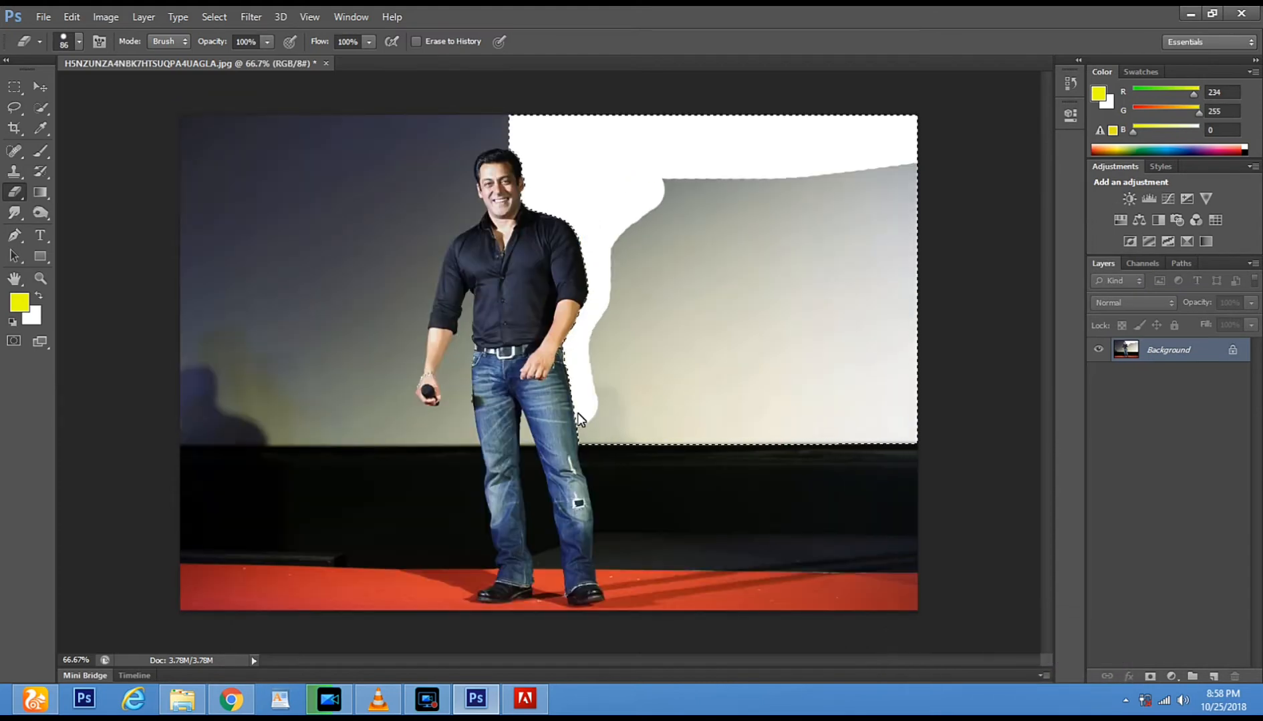
click(605, 426)
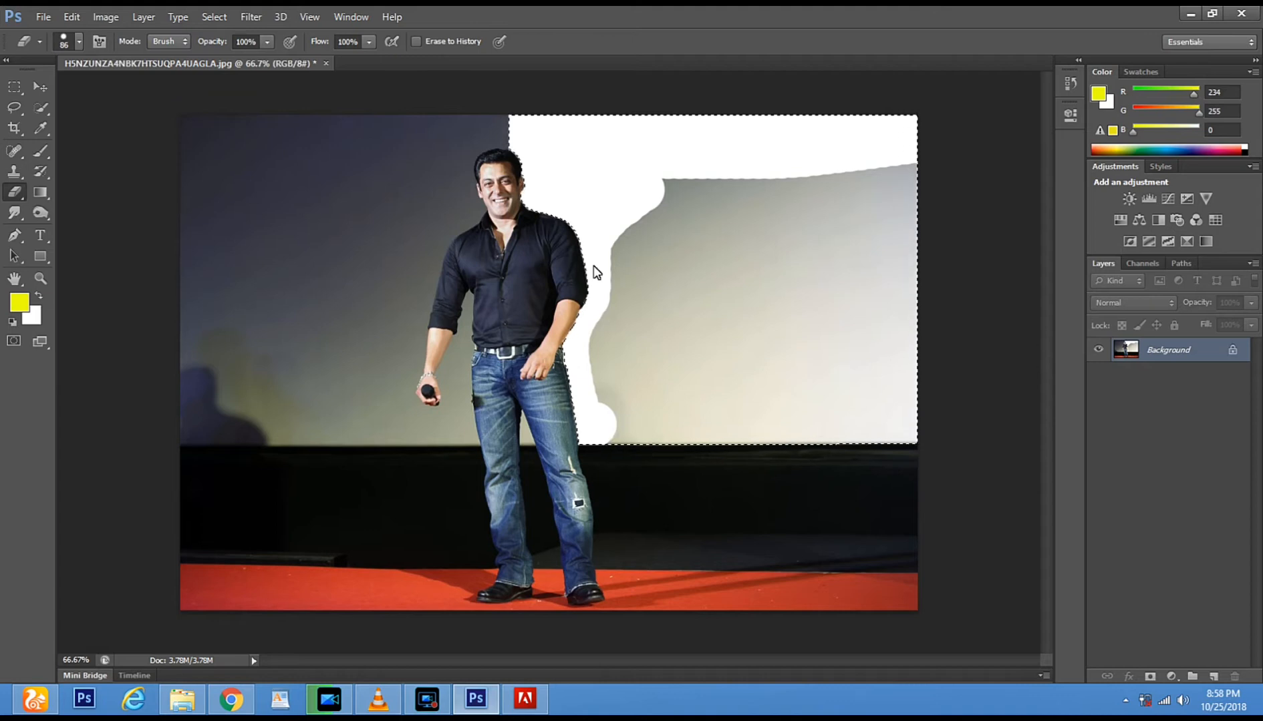
mouse_move(668, 204)
mouse_down()
mouse_move(911, 189)
mouse_move(708, 246)
mouse_up()
mouse_move(613, 414)
mouse_down()
mouse_move(636, 368)
mouse_move(654, 275)
mouse_move(650, 378)
mouse_move(678, 298)
mouse_move(686, 356)
mouse_move(671, 437)
mouse_move(736, 243)
mouse_move(733, 343)
mouse_move(710, 437)
mouse_move(745, 283)
mouse_move(713, 271)
mouse_up()
mouse_move(783, 326)
mouse_down()
mouse_move(727, 383)
mouse_move(800, 369)
mouse_move(807, 409)
mouse_move(768, 423)
mouse_move(778, 447)
mouse_move(881, 427)
mouse_up()
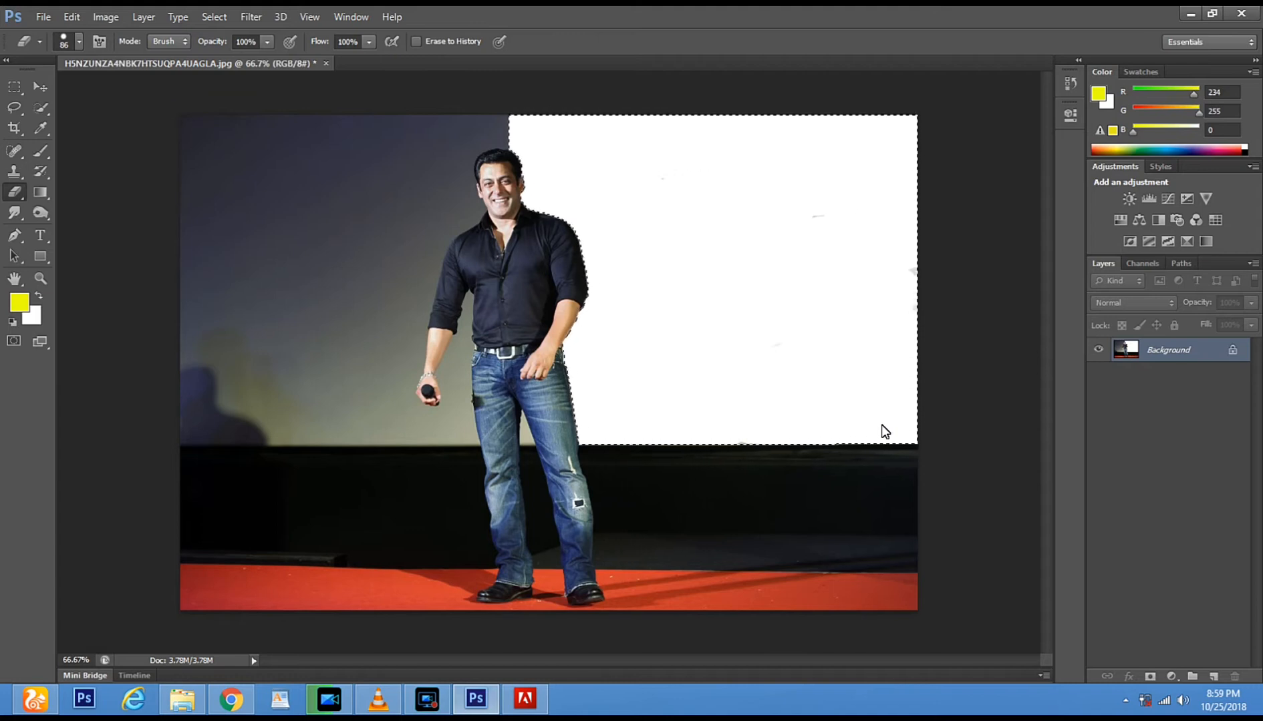
Clear the erased white area to transparency with the Magic Eraser and deselect it
right_click(14, 199)
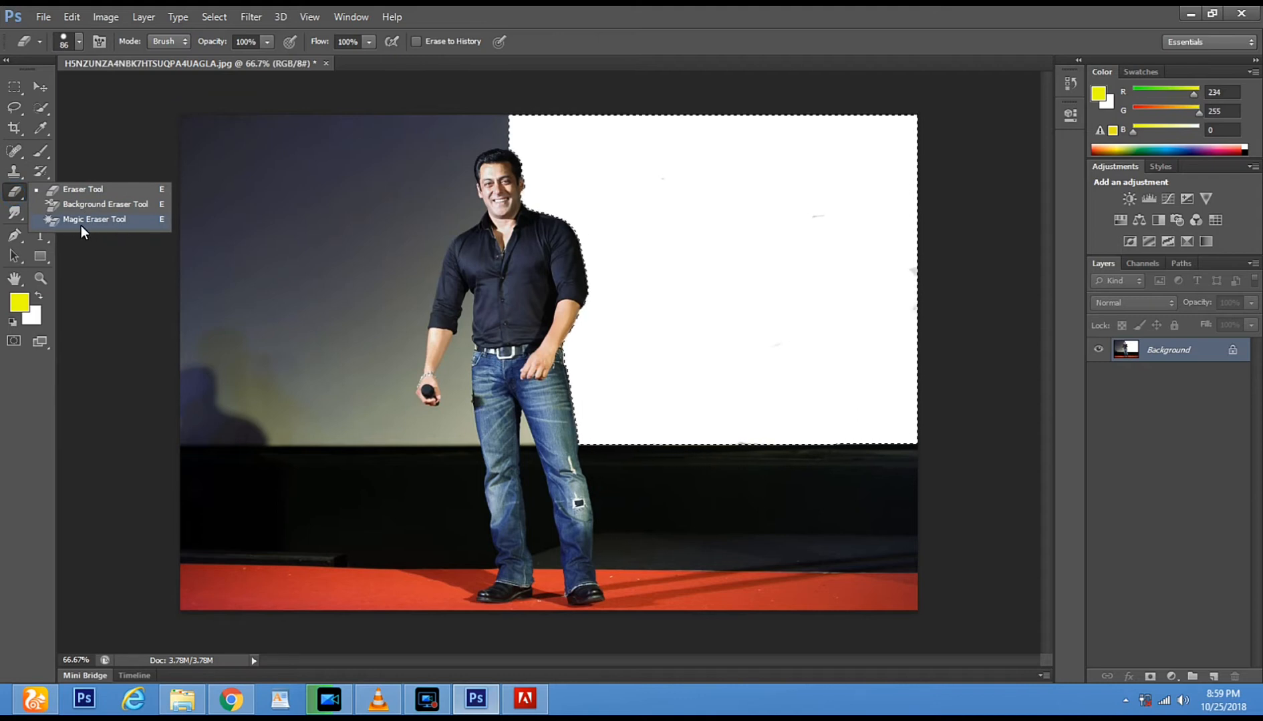
click(81, 225)
click(665, 276)
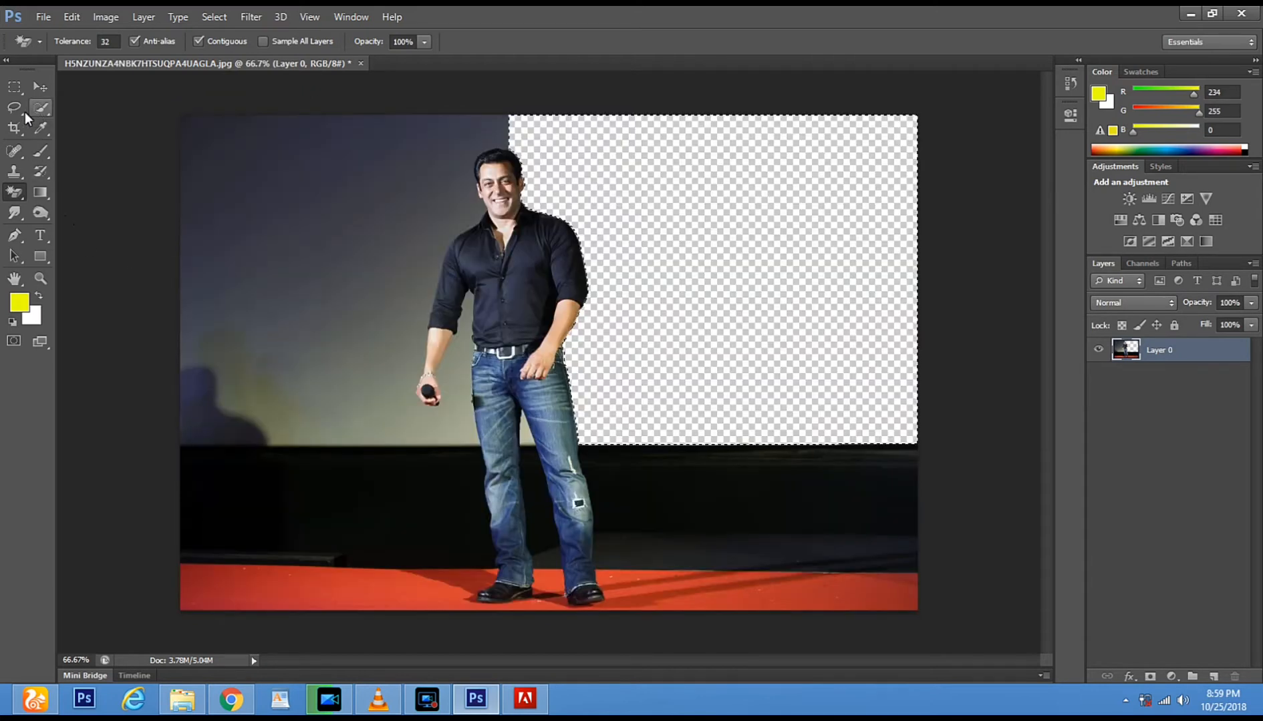
click(21, 110)
click(265, 176)
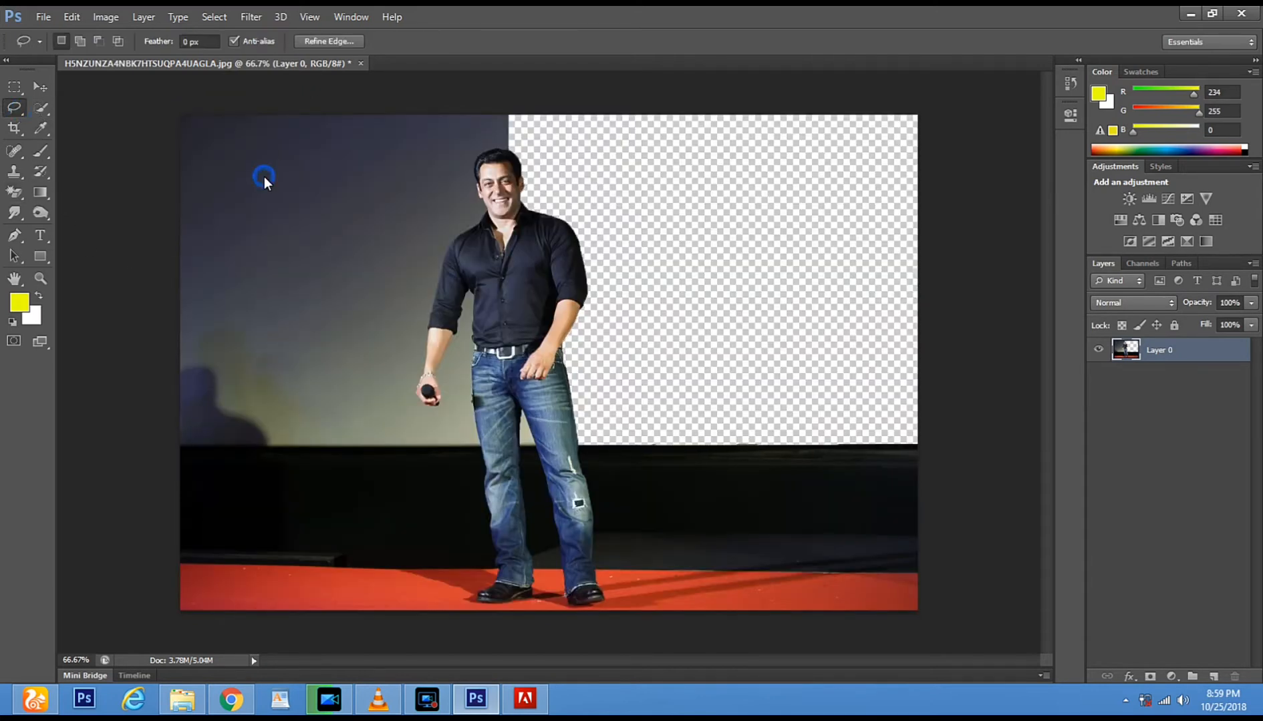
Try to quick-select the wall left of the man, and undo the selection
click(43, 106)
mouse_move(487, 133)
mouse_down()
mouse_move(454, 156)
mouse_move(412, 267)
mouse_move(475, 226)
mouse_up()
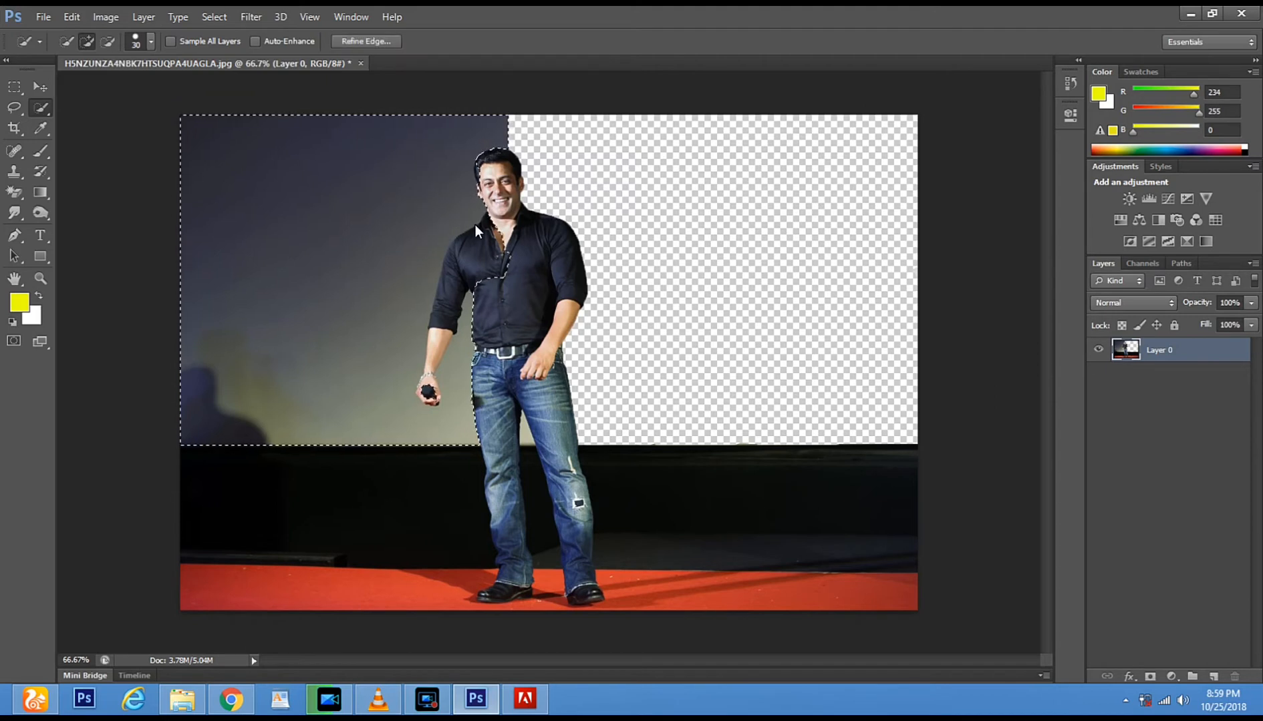
click(80, 20)
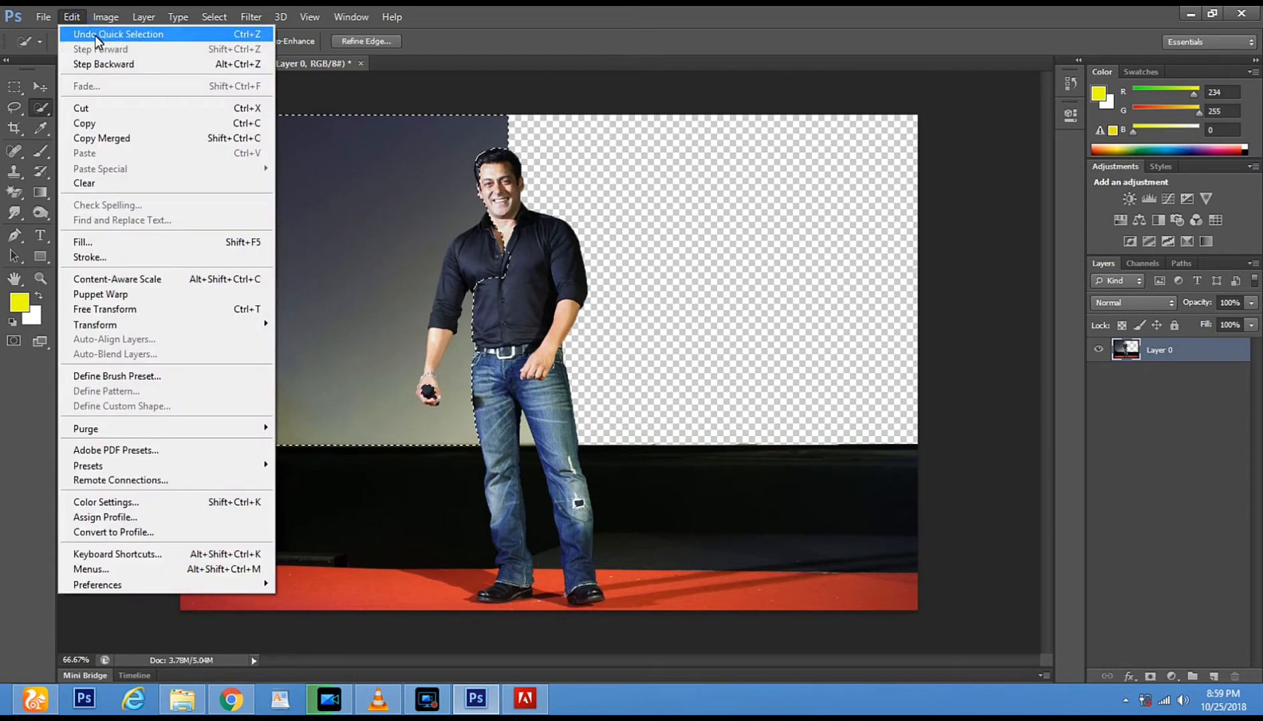
click(160, 35)
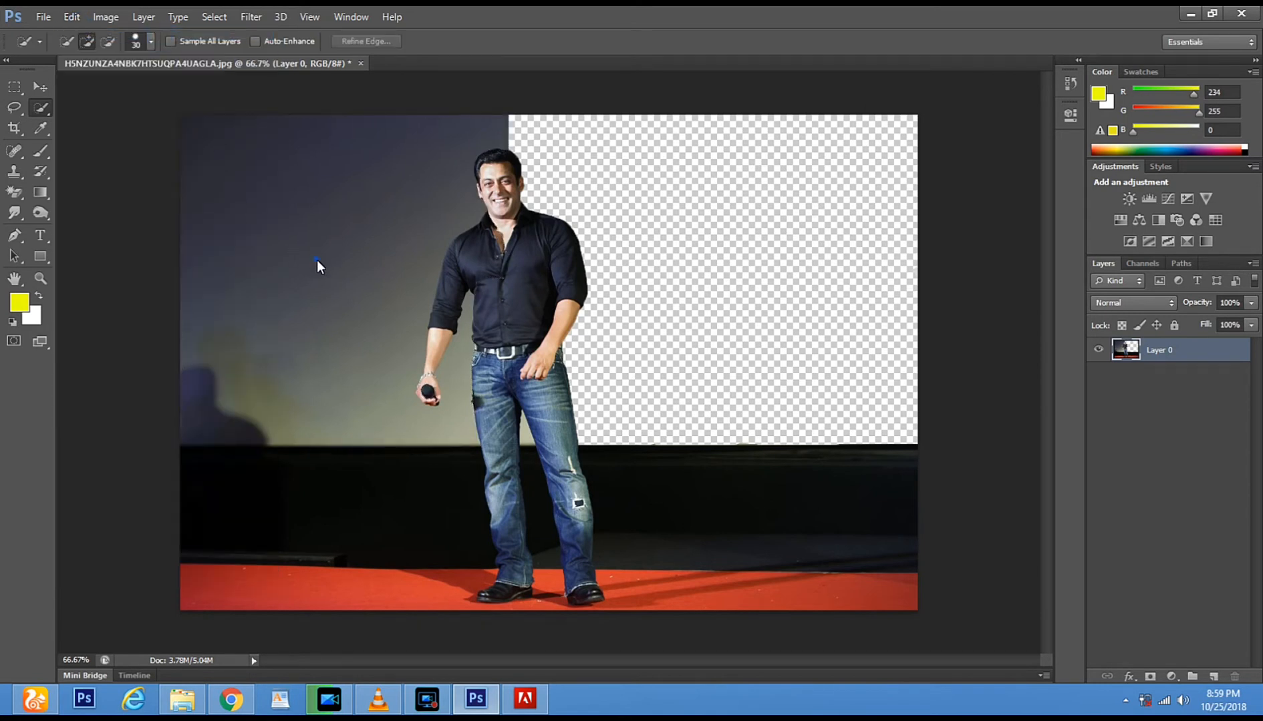
key(ctrl+z)
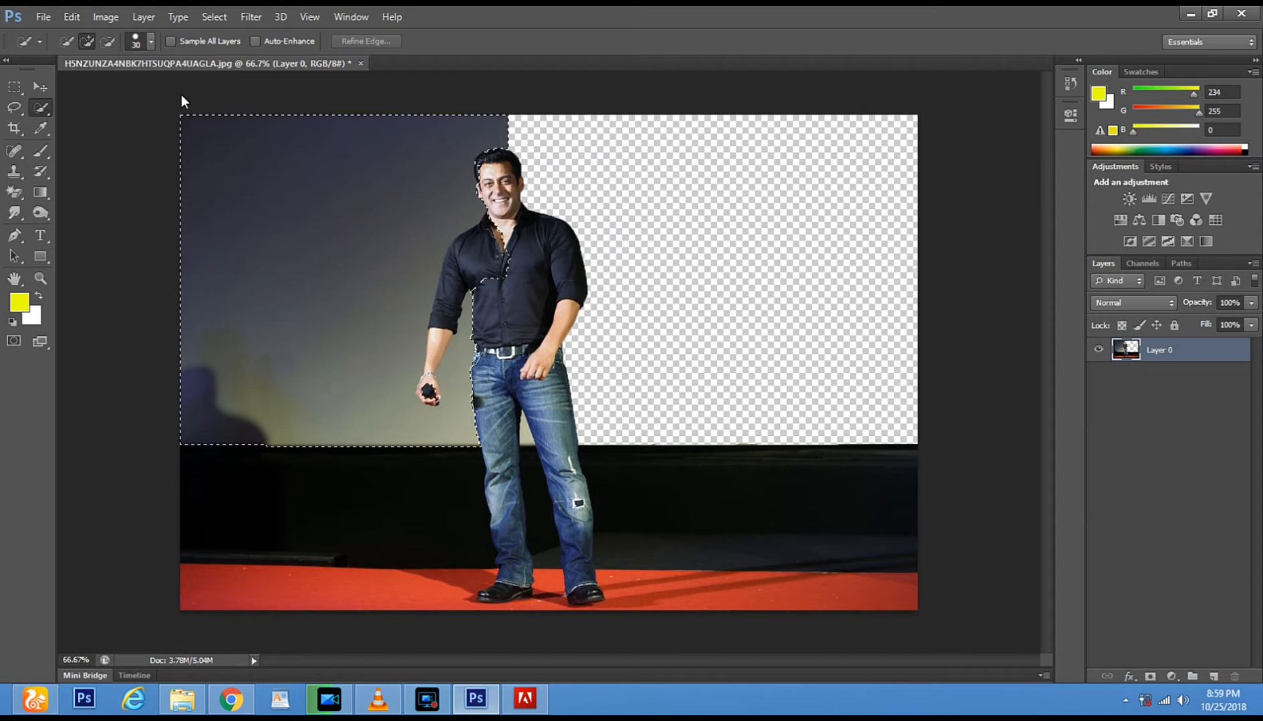
click(73, 21)
click(86, 34)
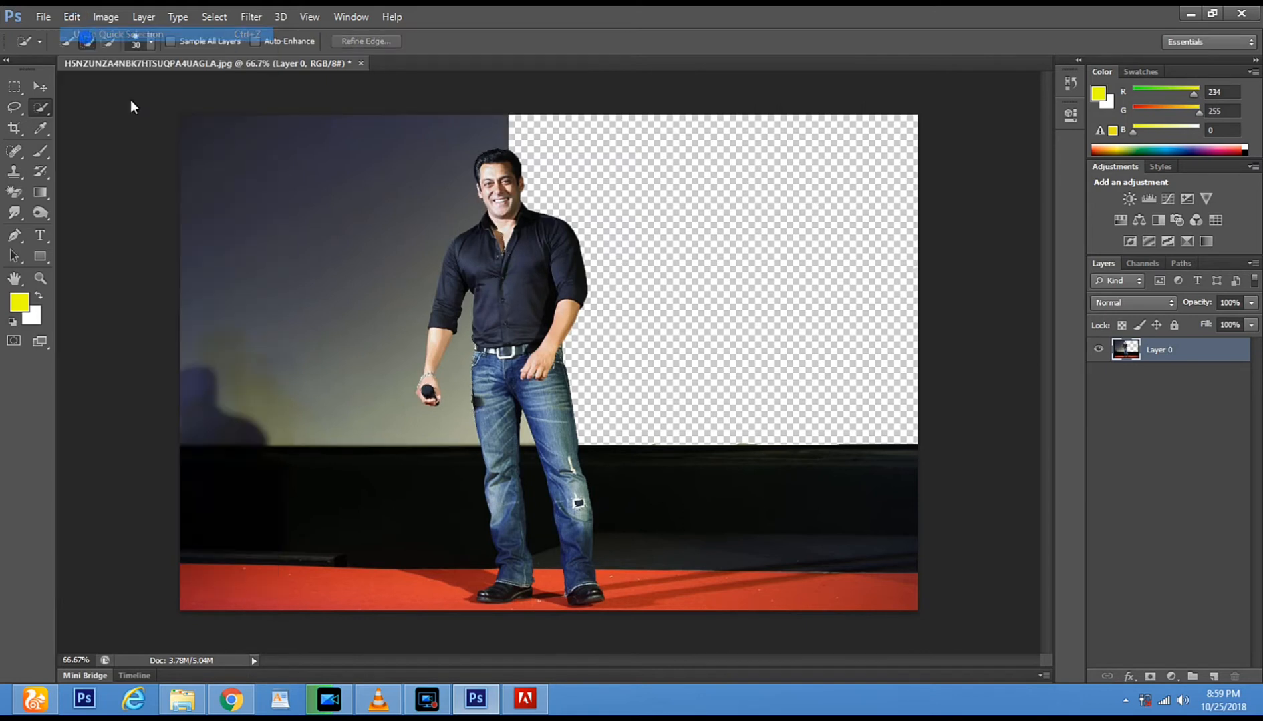
Quick-select the wall between the microphone arm and the torso, erase its upper part and deselect
click(453, 360)
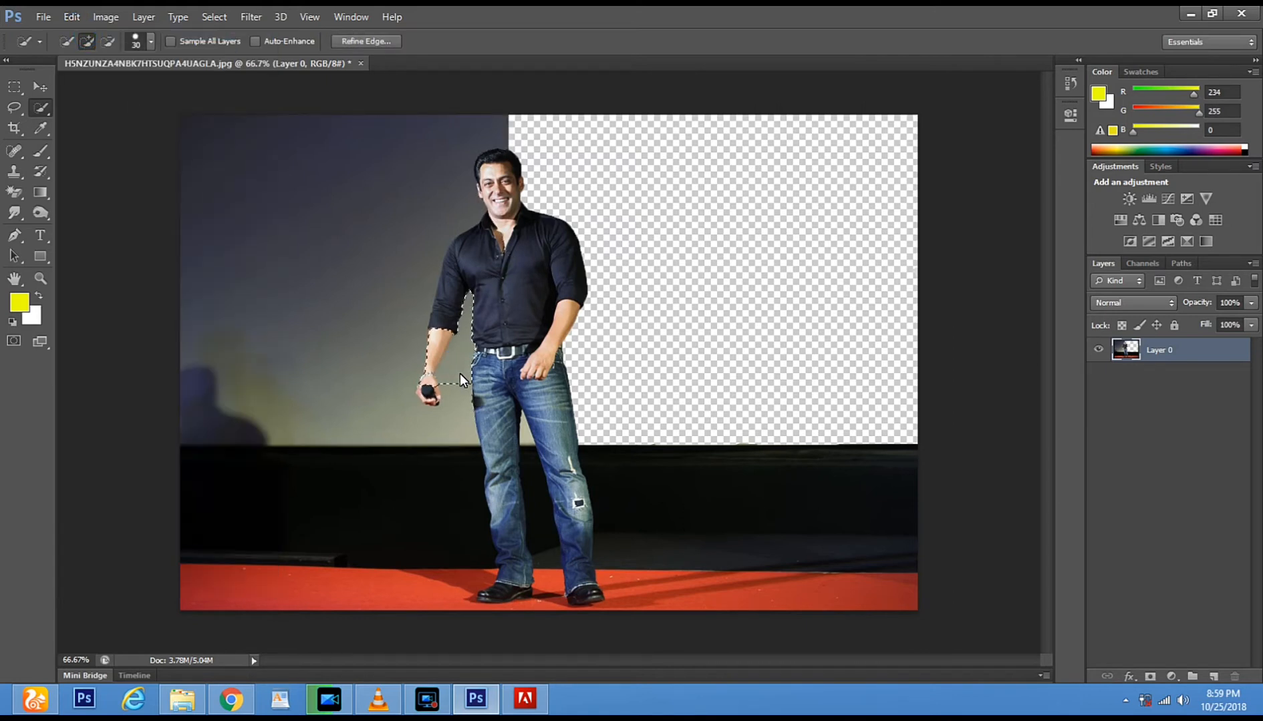
drag(14, 192, 61, 188)
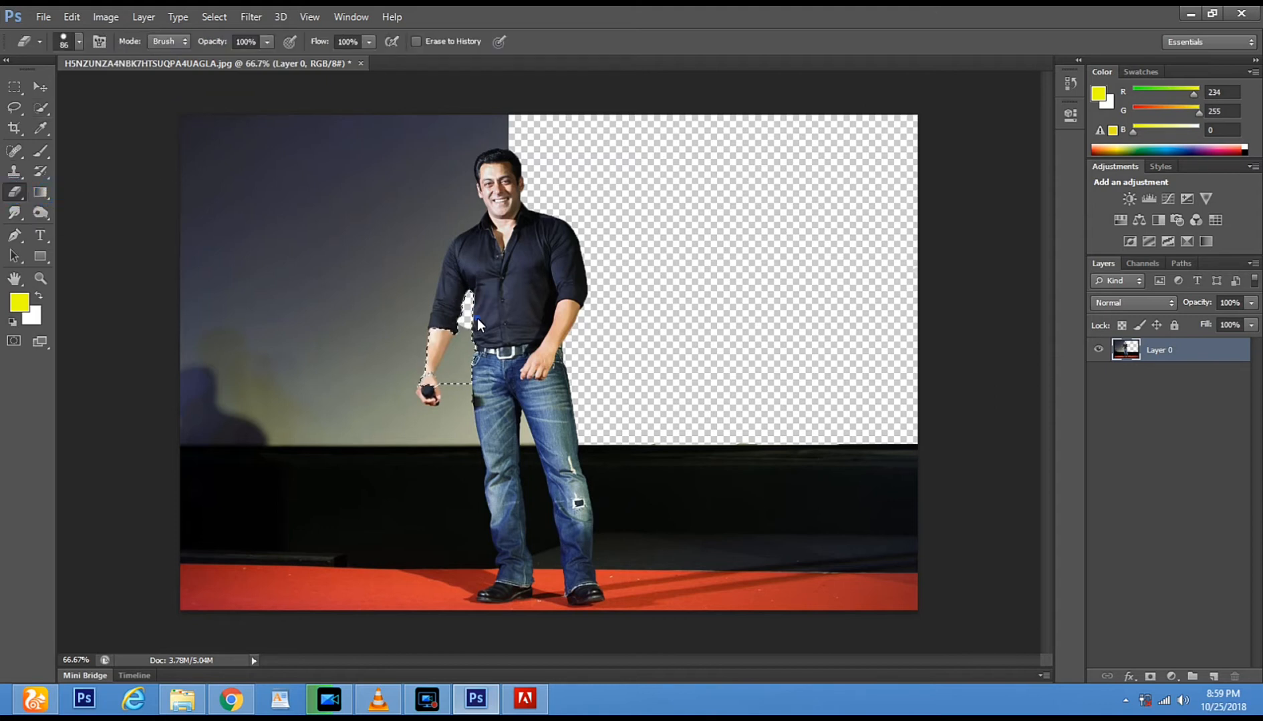
drag(470, 297, 473, 326)
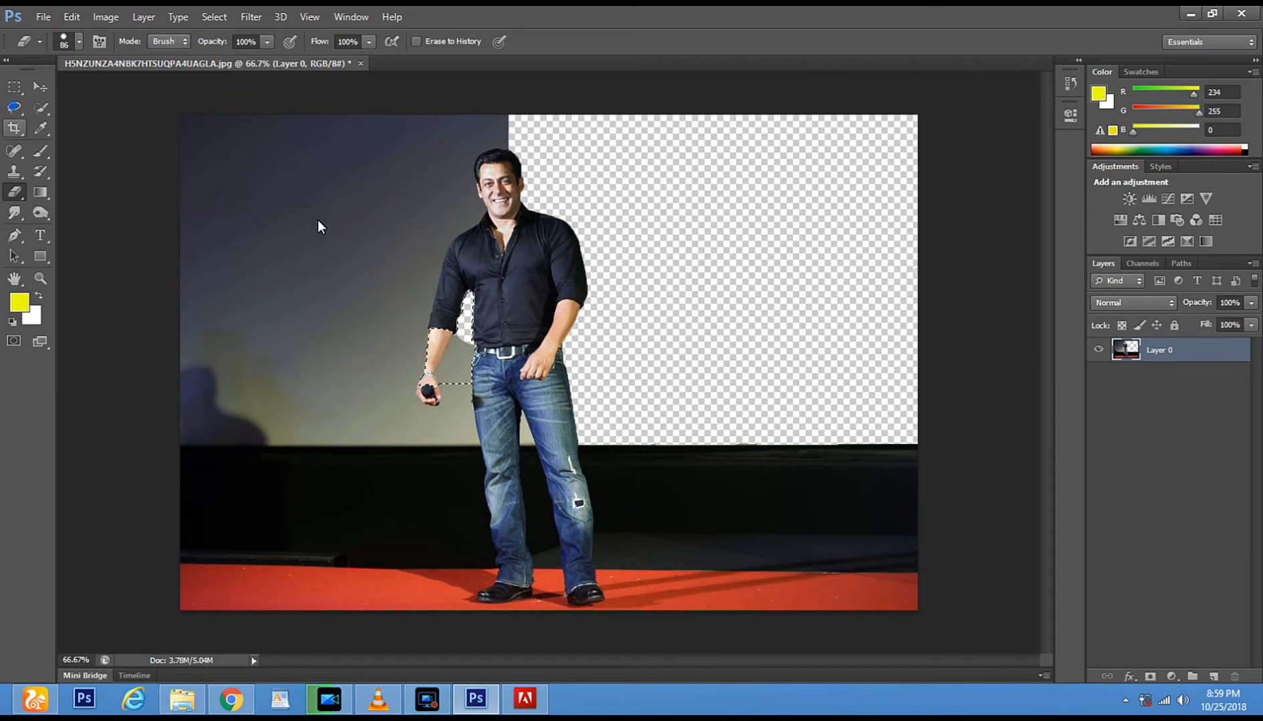
click(336, 222)
Erase the wall, stage and carpet left of the man, leaving a narrow strip along his body
click(15, 191)
mouse_move(304, 130)
mouse_down()
mouse_move(182, 128)
mouse_move(196, 326)
mouse_up()
mouse_move(245, 153)
mouse_down()
mouse_move(227, 225)
mouse_move(299, 133)
mouse_move(344, 225)
mouse_move(372, 143)
mouse_move(405, 194)
mouse_up()
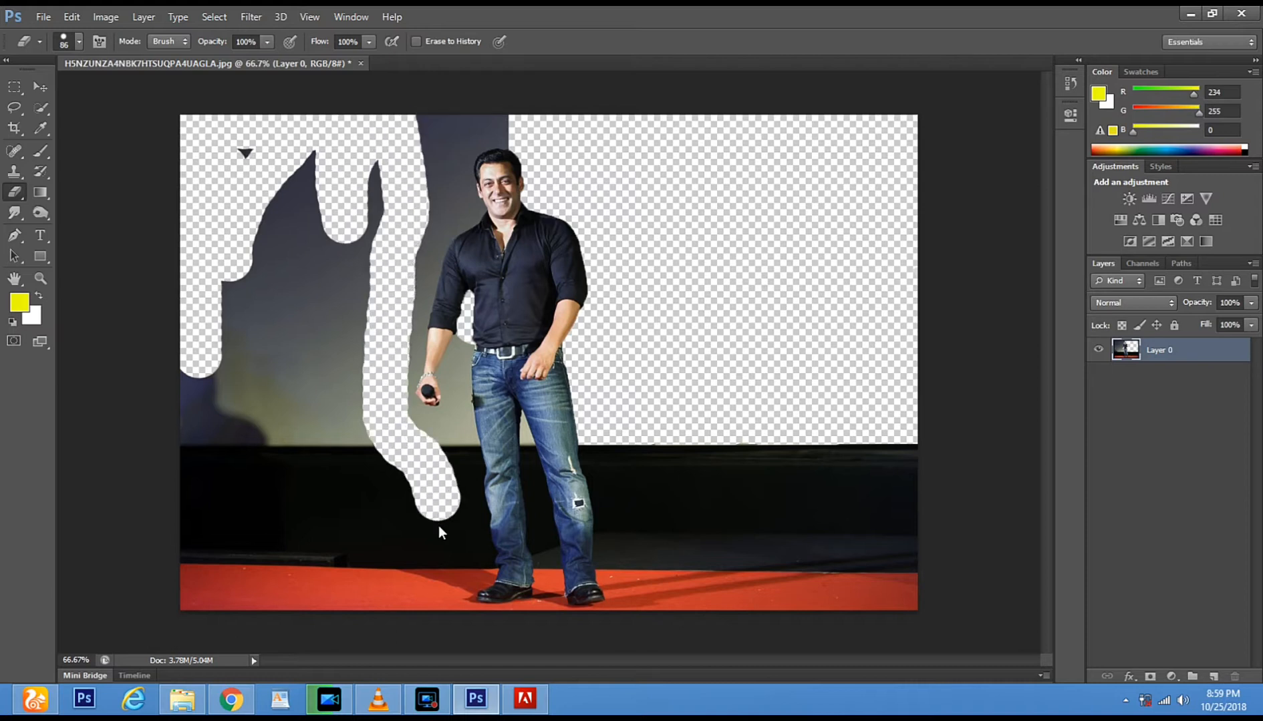
drag(385, 586, 151, 601)
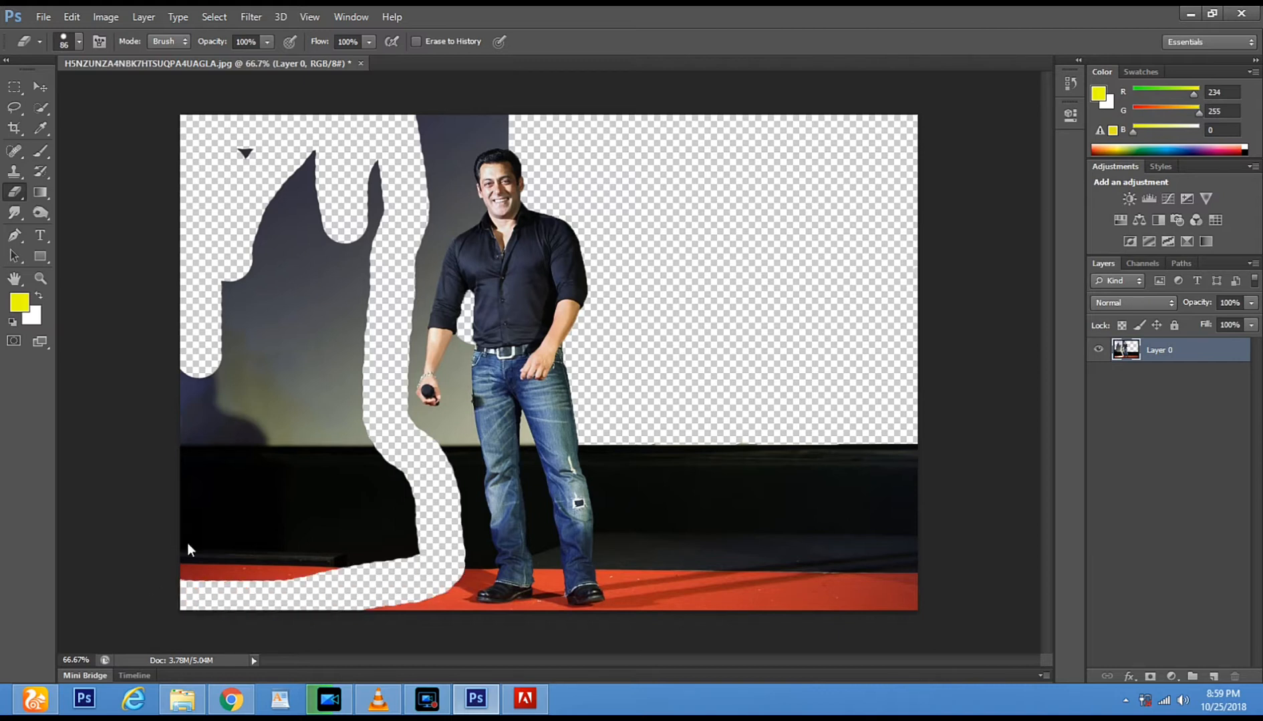
mouse_move(199, 354)
mouse_down()
mouse_move(204, 630)
mouse_move(209, 304)
mouse_move(235, 582)
mouse_move(239, 143)
mouse_move(278, 585)
mouse_move(283, 214)
mouse_move(303, 592)
mouse_move(296, 113)
mouse_up()
mouse_move(324, 262)
mouse_down()
mouse_move(330, 569)
mouse_move(328, 242)
mouse_move(358, 167)
mouse_move(374, 221)
mouse_move(356, 298)
mouse_move(368, 491)
mouse_move(351, 554)
mouse_move(399, 558)
mouse_up()
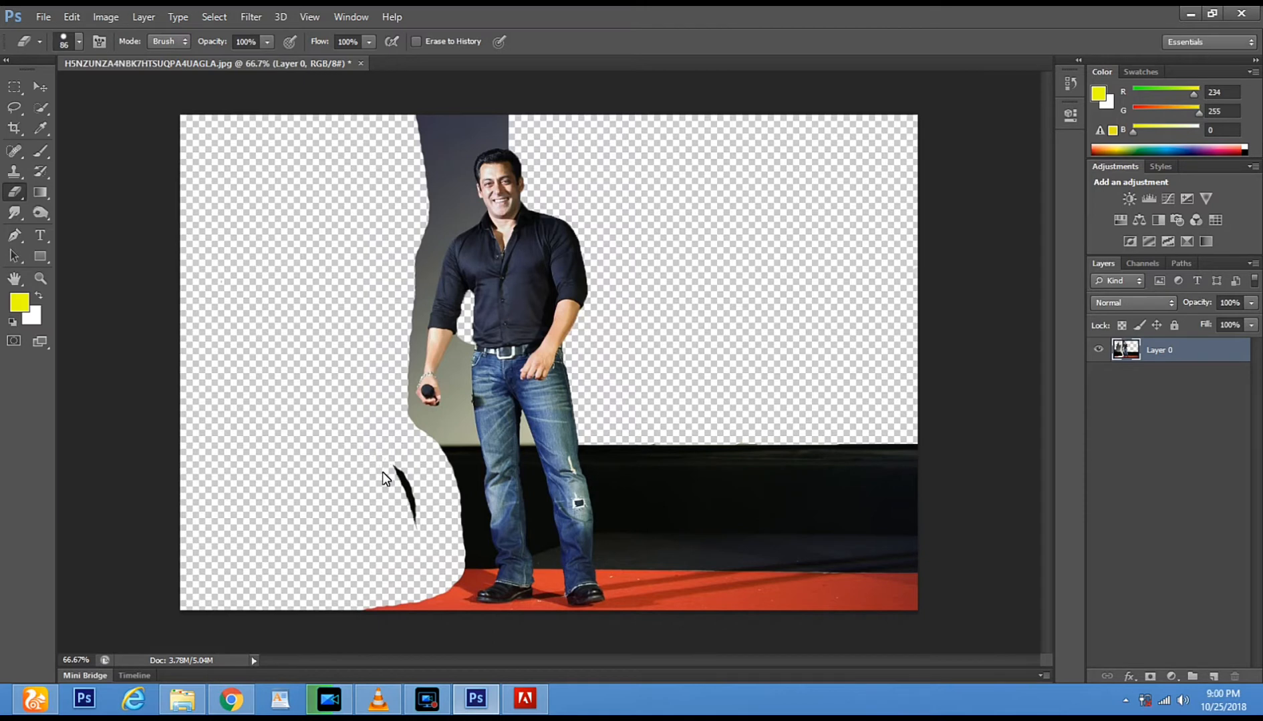
drag(418, 581, 423, 613)
Erase the dark stage and red carpet right of the man, leaving a narrow strip beside his legs
mouse_move(638, 458)
mouse_down()
mouse_move(643, 486)
mouse_move(672, 416)
mouse_move(738, 691)
mouse_up()
drag(692, 492, 696, 608)
drag(706, 375, 768, 618)
drag(688, 414, 732, 652)
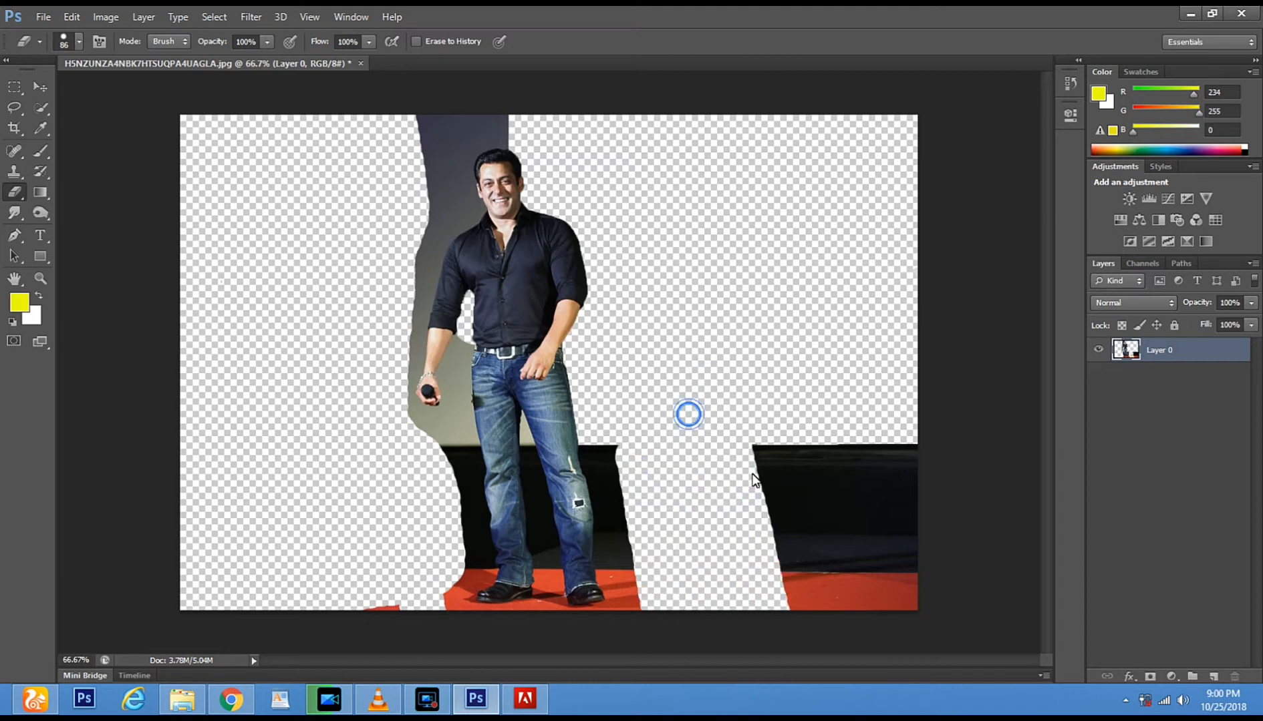
drag(770, 431, 815, 696)
click(775, 402)
drag(784, 415, 837, 652)
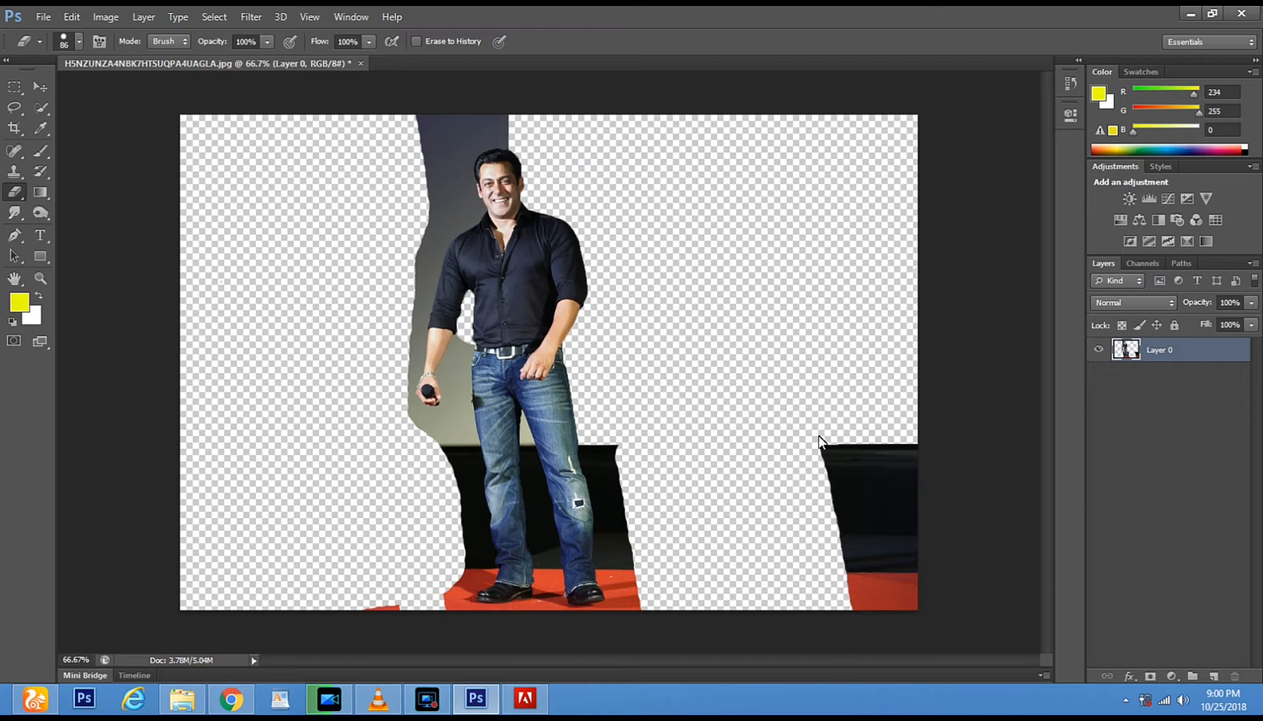
drag(818, 436, 868, 693)
mouse_move(856, 435)
mouse_down()
mouse_move(888, 653)
mouse_move(888, 429)
mouse_move(910, 666)
mouse_move(901, 446)
mouse_up()
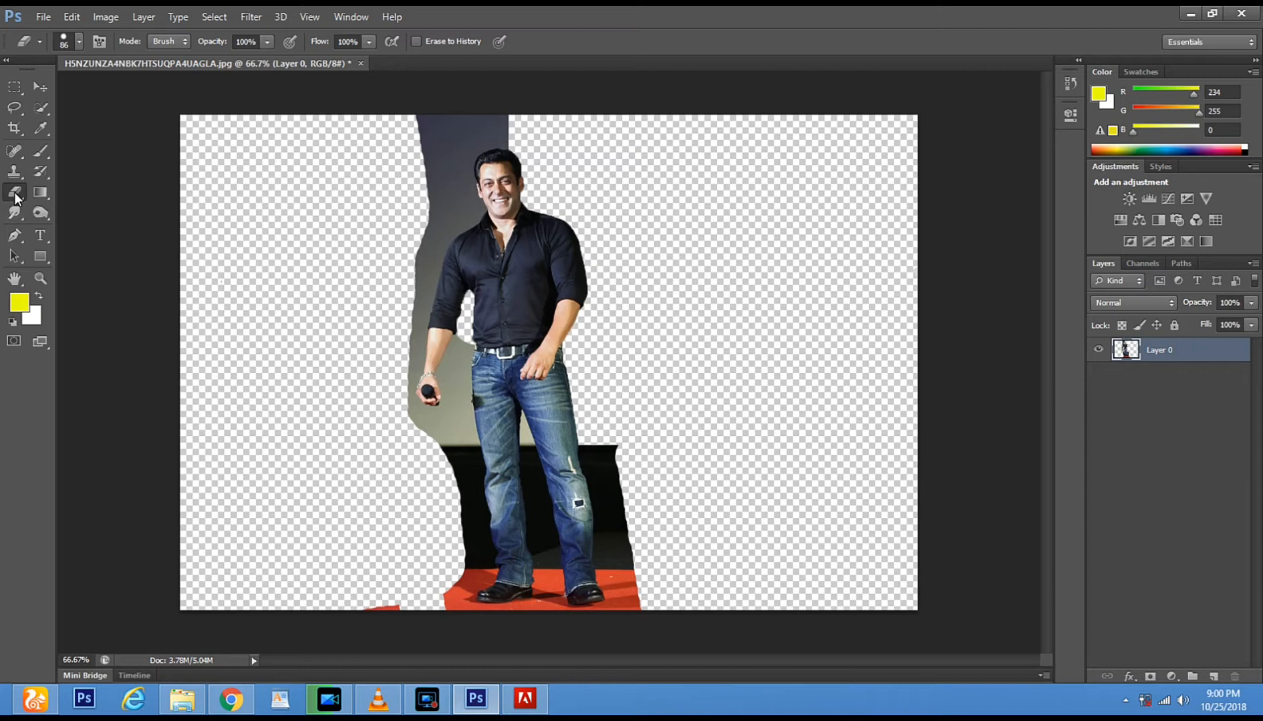
Quick-select the remaining wall strip beside the man's head and subtract his hair and face from the selection
click(44, 105)
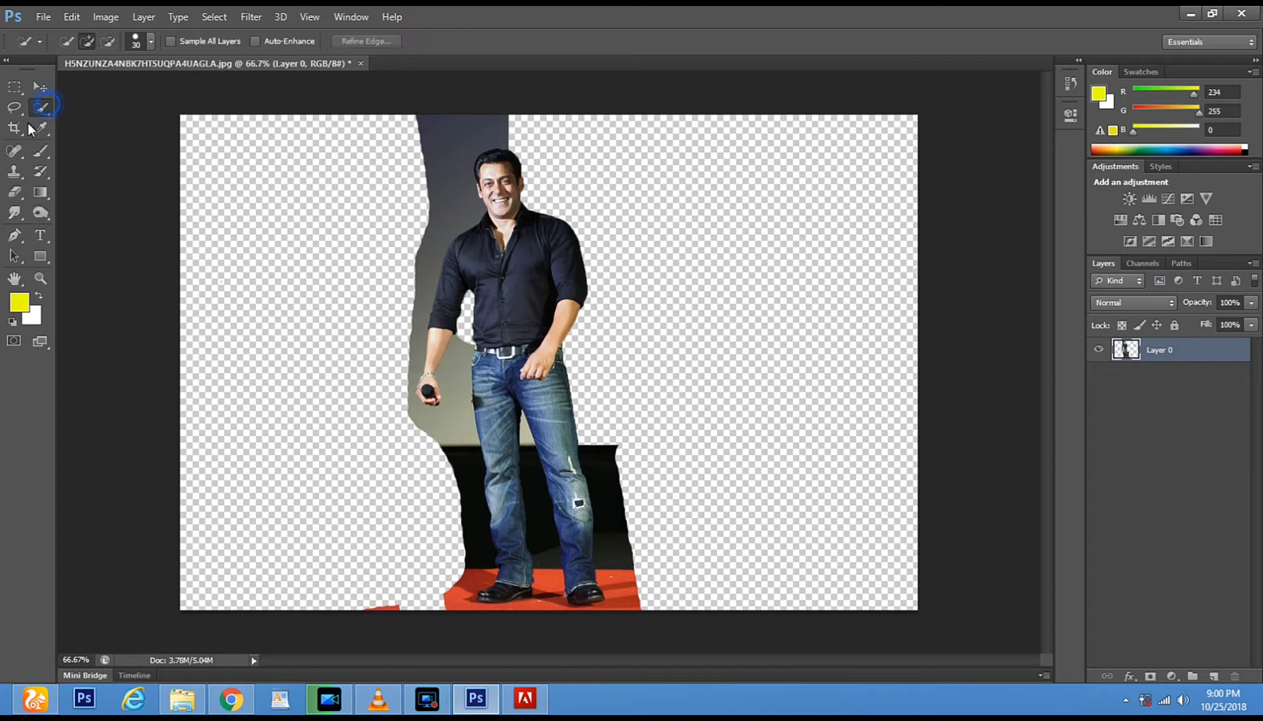
click(459, 205)
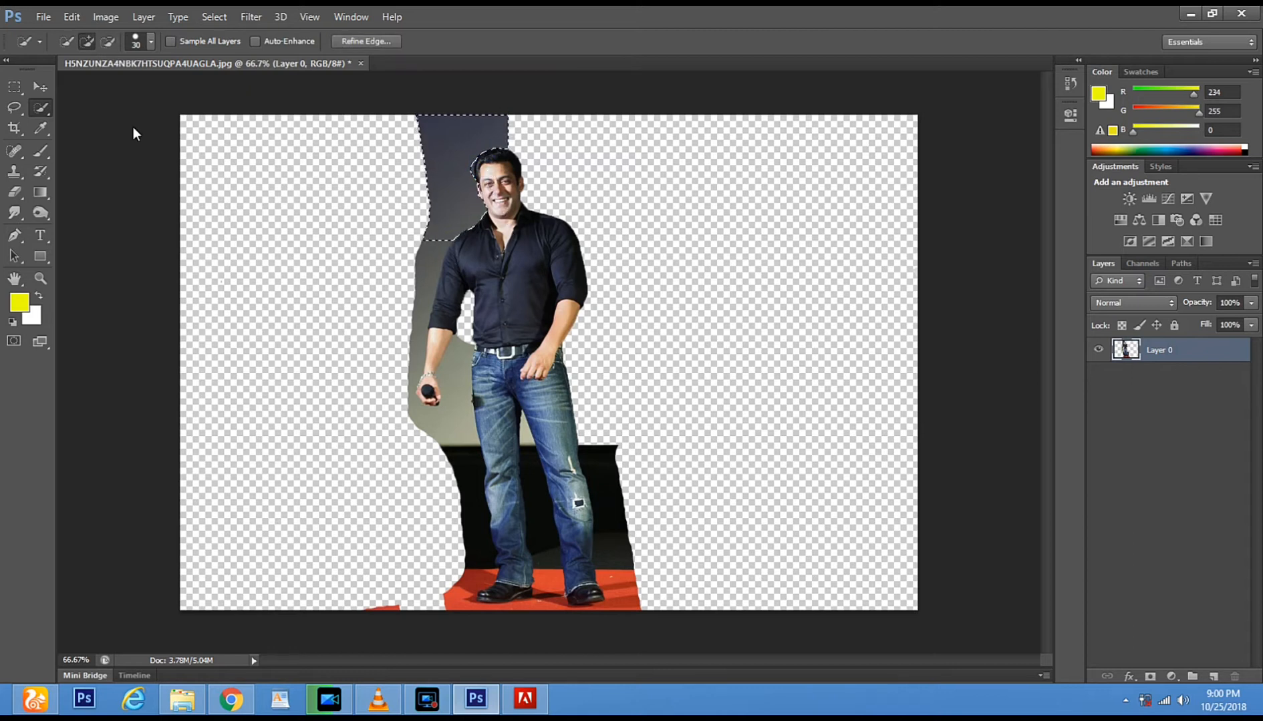
click(74, 19)
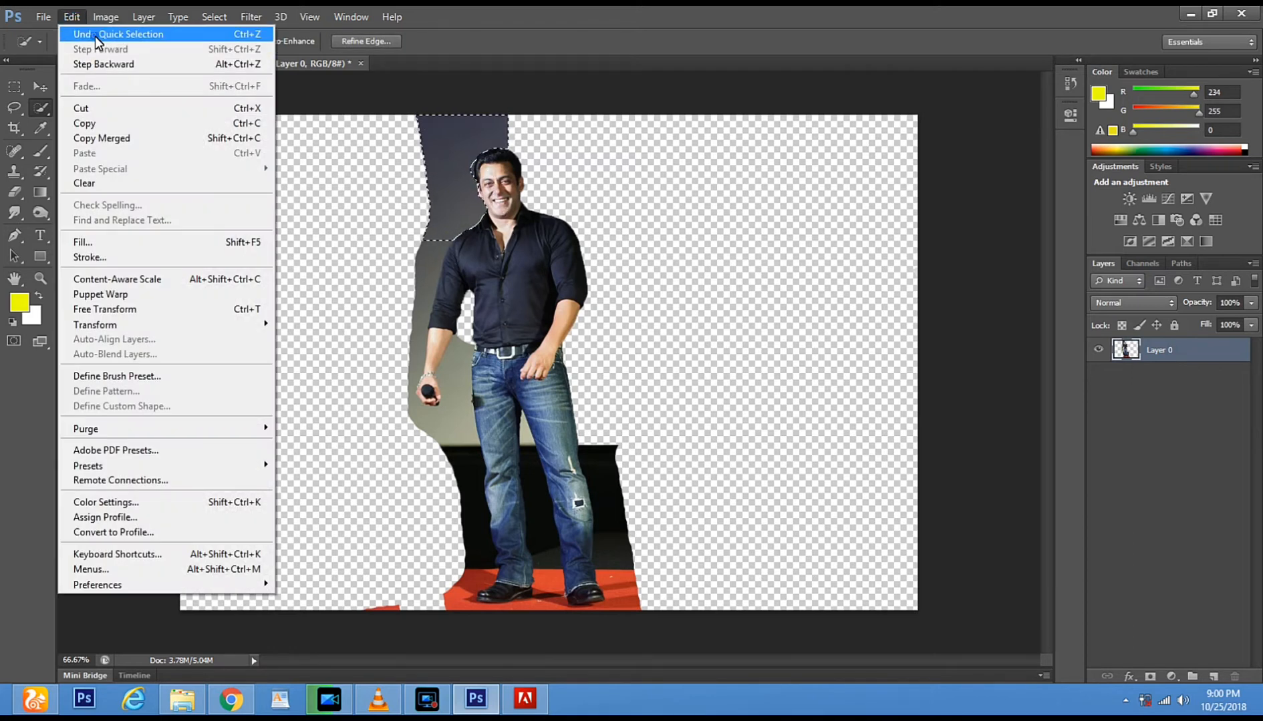
click(95, 36)
alt+click(488, 173)
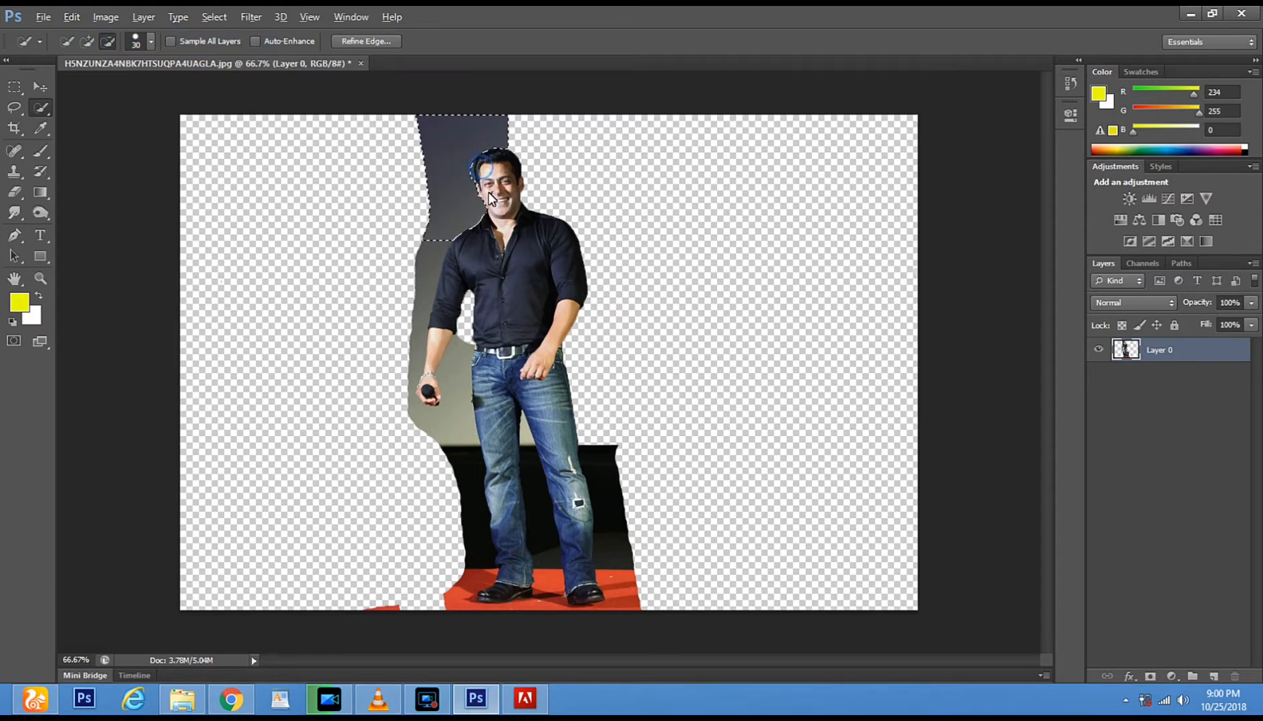
Erase the selected wall above and beside the hair, working close up on the head
click(41, 279)
click(518, 207)
click(454, 123)
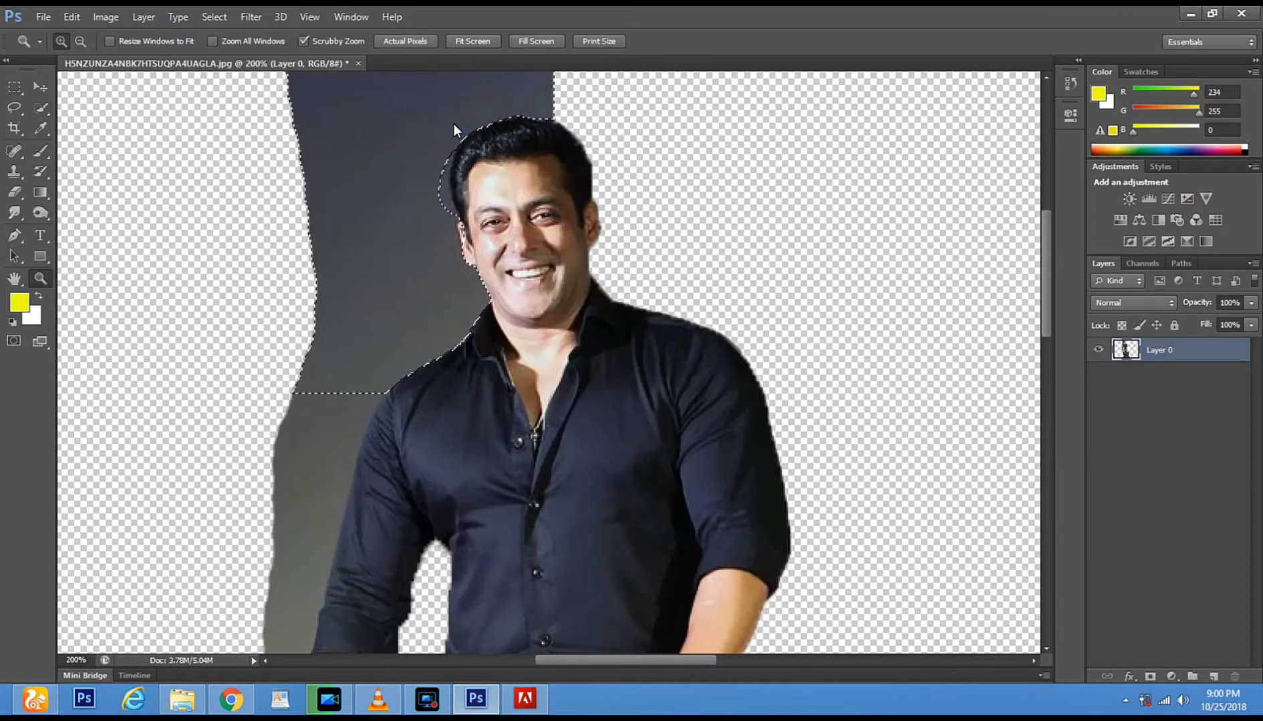
drag(526, 214, 554, 242)
key(e)
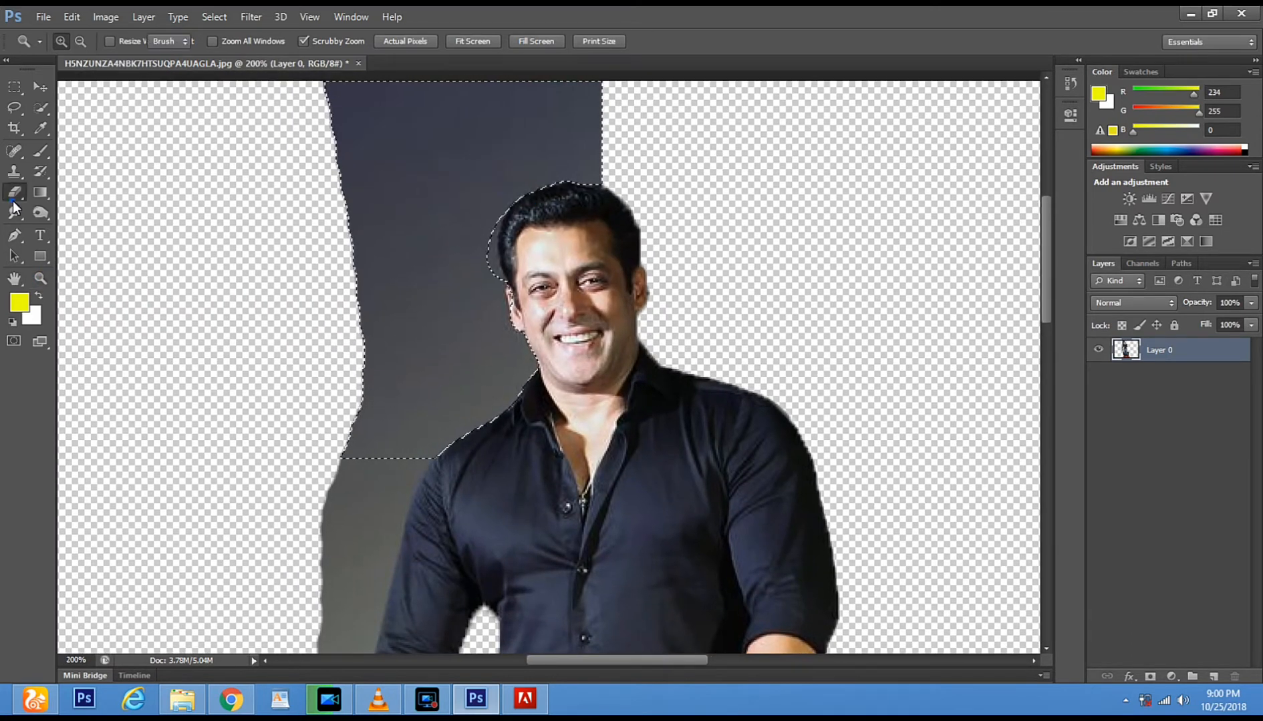
drag(547, 120, 486, 145)
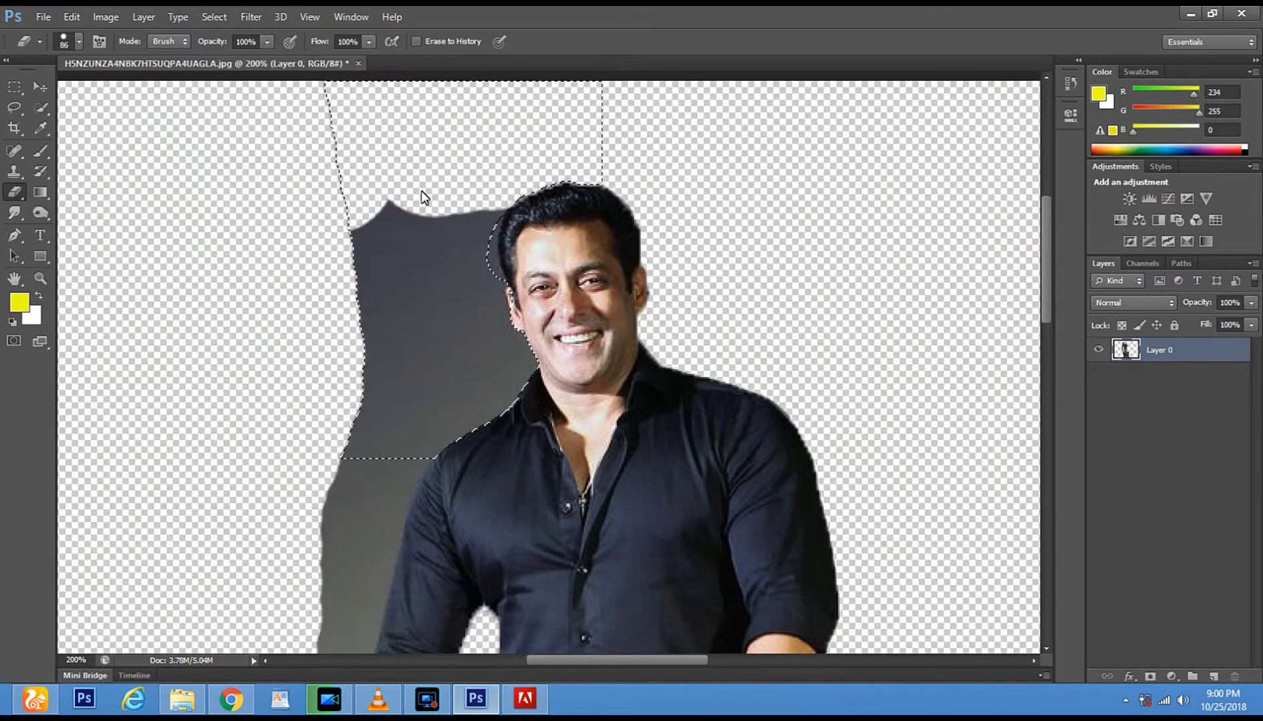
drag(422, 195, 424, 227)
Set the eraser size to 39 px and erase the rest of the selected wall down to the shoulder
right_click(564, 181)
drag(617, 217, 609, 217)
click(466, 218)
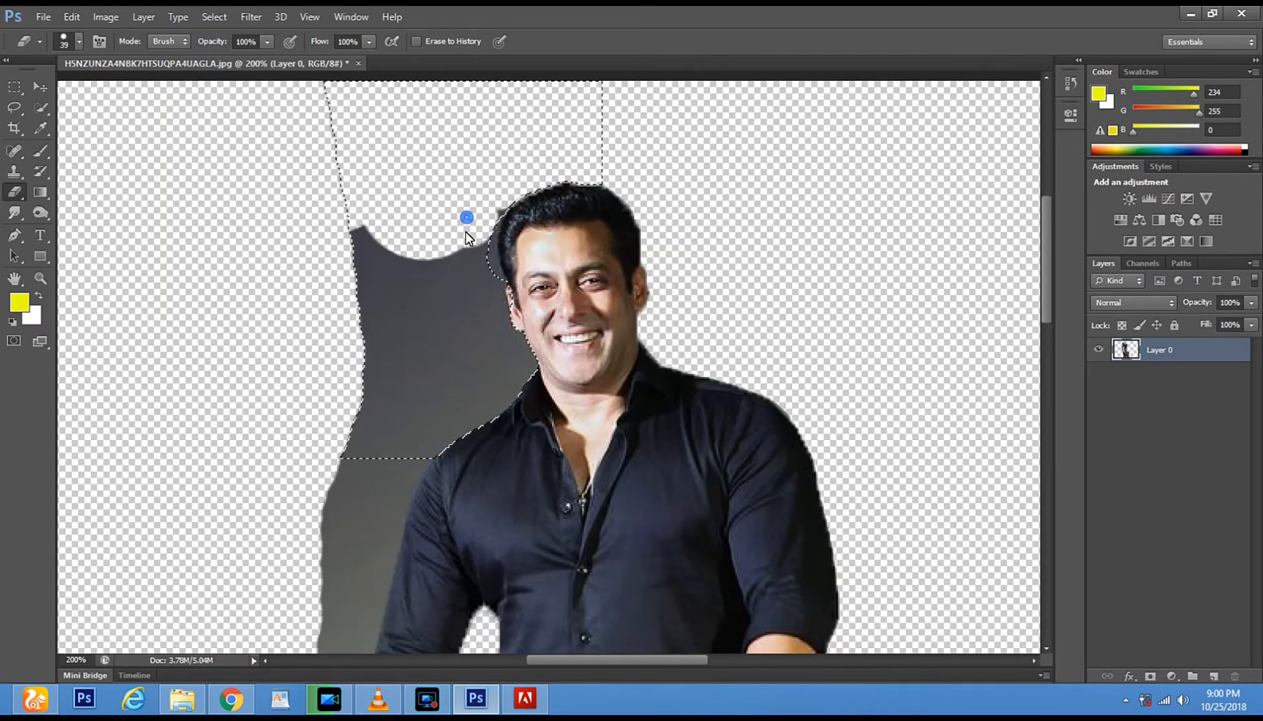
click(472, 279)
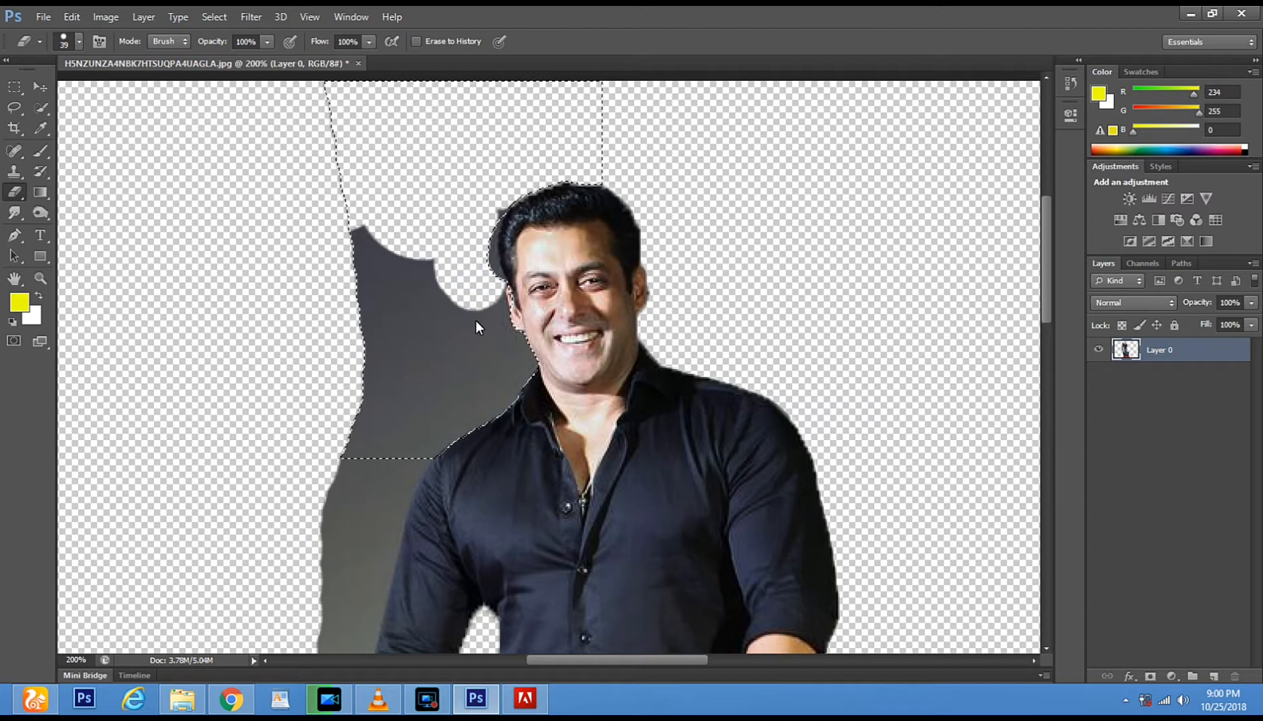
mouse_move(478, 319)
mouse_down()
mouse_move(498, 361)
mouse_move(538, 361)
mouse_move(546, 375)
mouse_move(412, 442)
mouse_move(304, 460)
mouse_up()
mouse_move(364, 384)
mouse_down()
mouse_move(365, 279)
mouse_move(406, 355)
mouse_move(400, 303)
mouse_move(343, 261)
mouse_move(393, 298)
mouse_up()
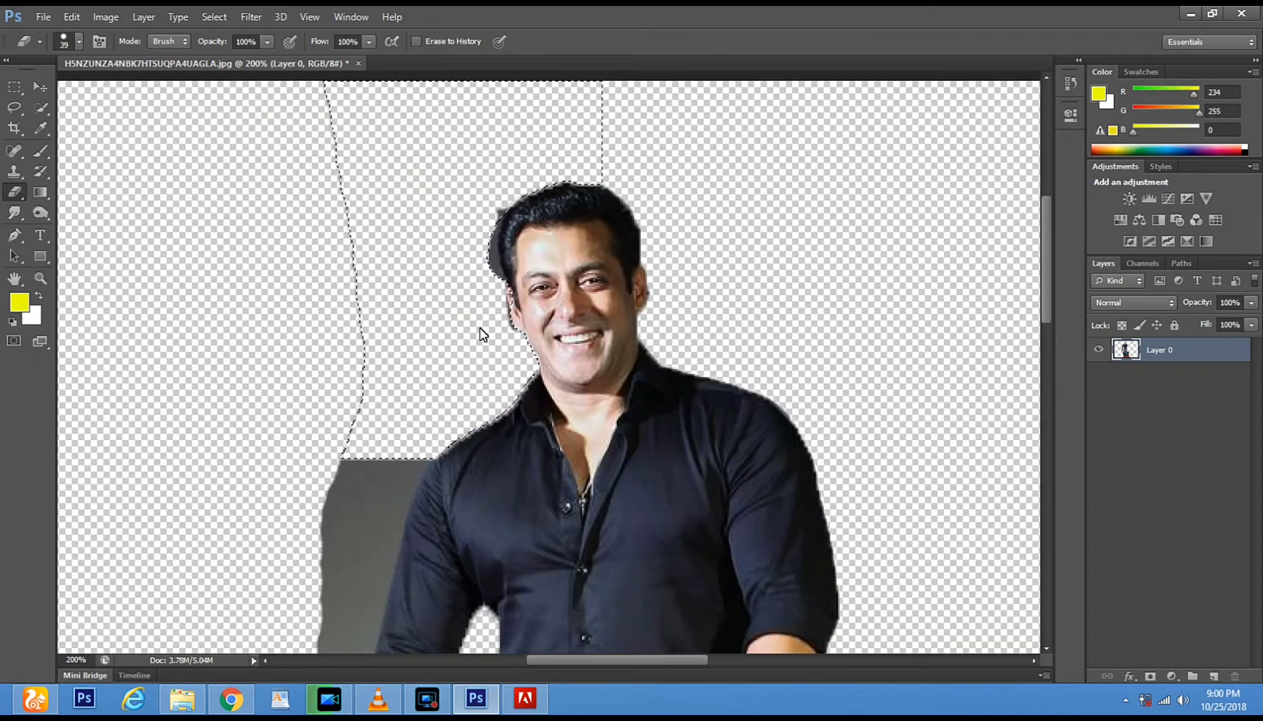
Touch up the erased area beside the ear and jaw, and drop the selection
click(479, 329)
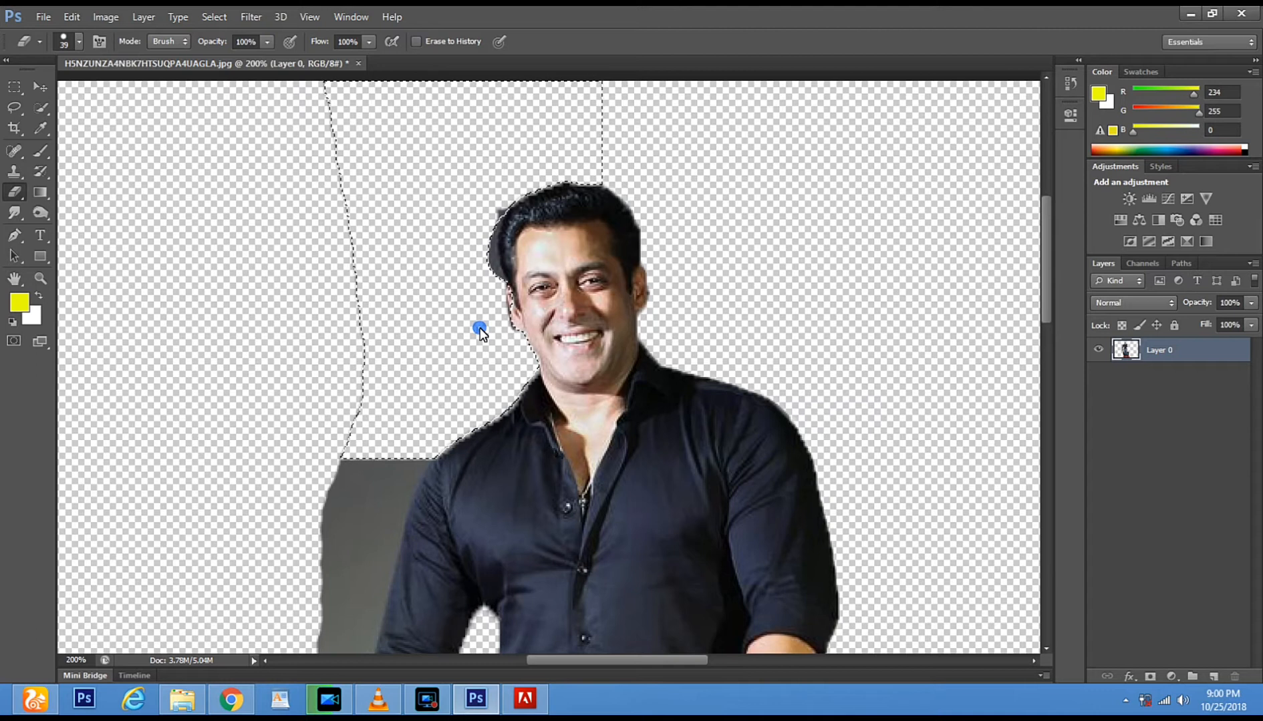
click(485, 344)
click(496, 356)
click(479, 313)
click(481, 329)
click(486, 342)
click(13, 107)
click(457, 135)
click(10, 191)
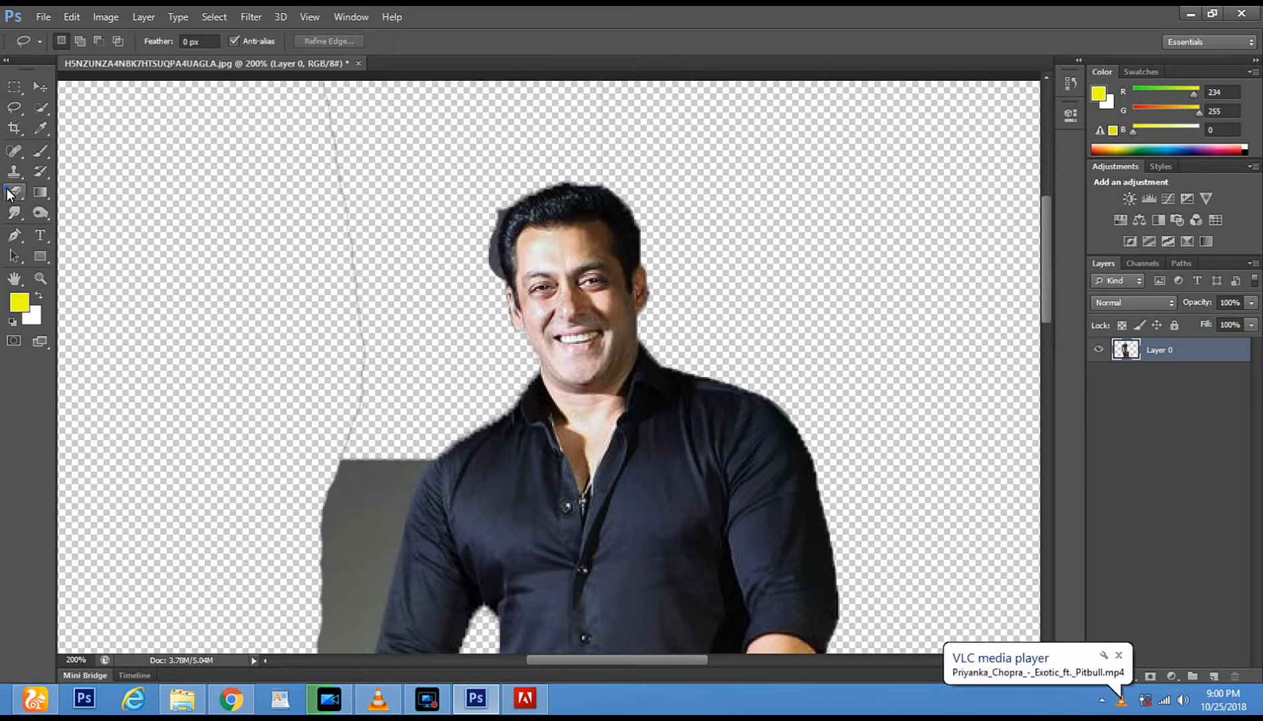
Set the eraser size to 19 px and erase the leftover grey fringe beside the man's hair
click(479, 197)
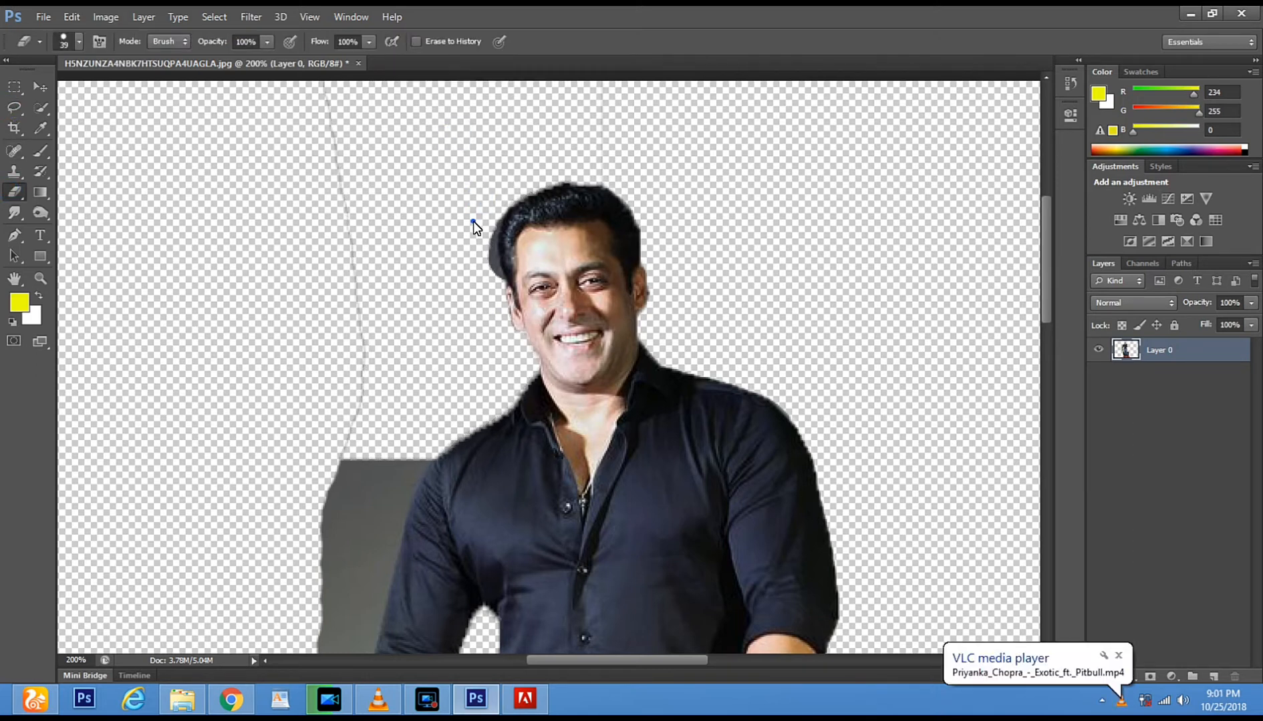
click(81, 18)
click(88, 35)
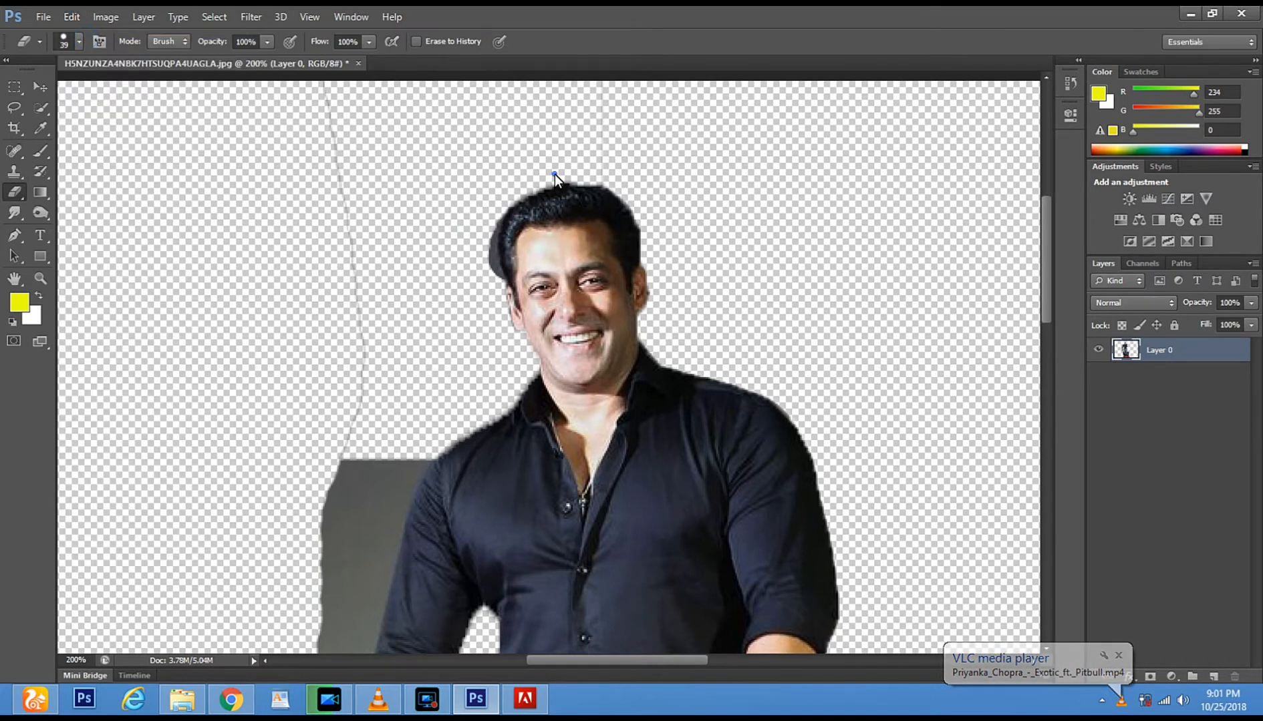
right_click(556, 173)
click(588, 212)
click(488, 214)
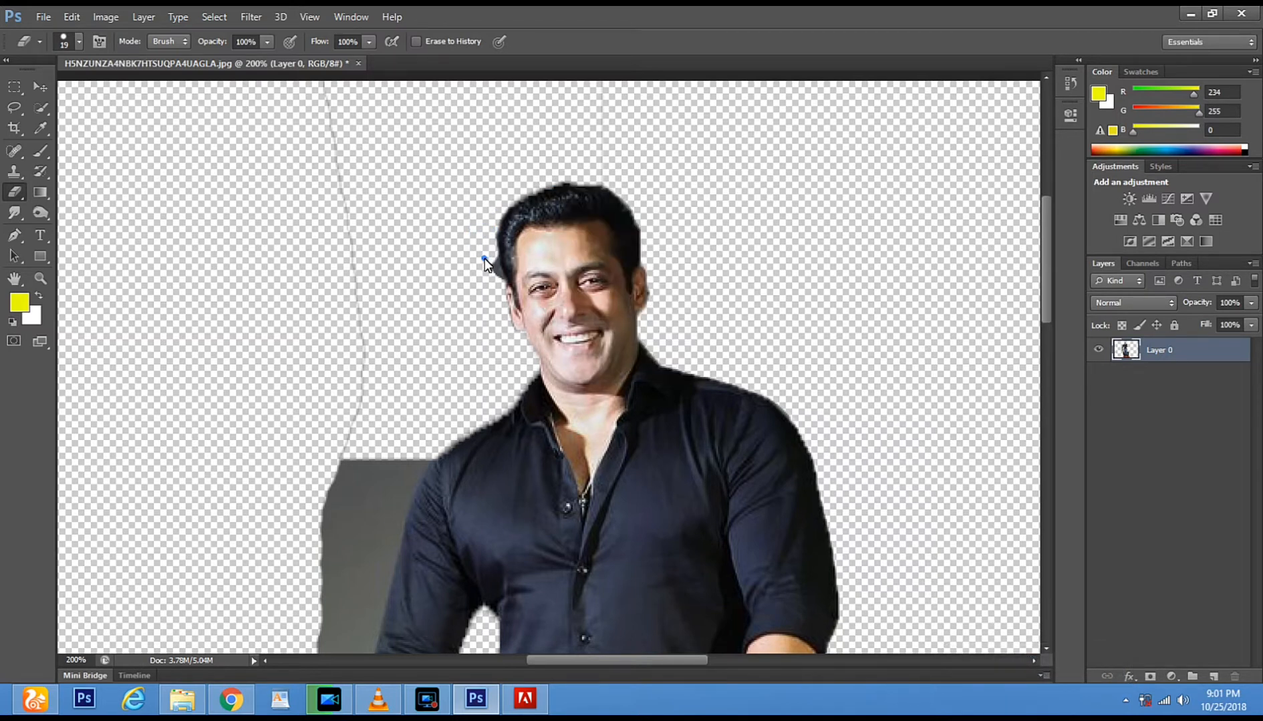
drag(490, 282, 467, 274)
Set the eraser size to 189 px for the background remaining around the man's full figure
click(41, 283)
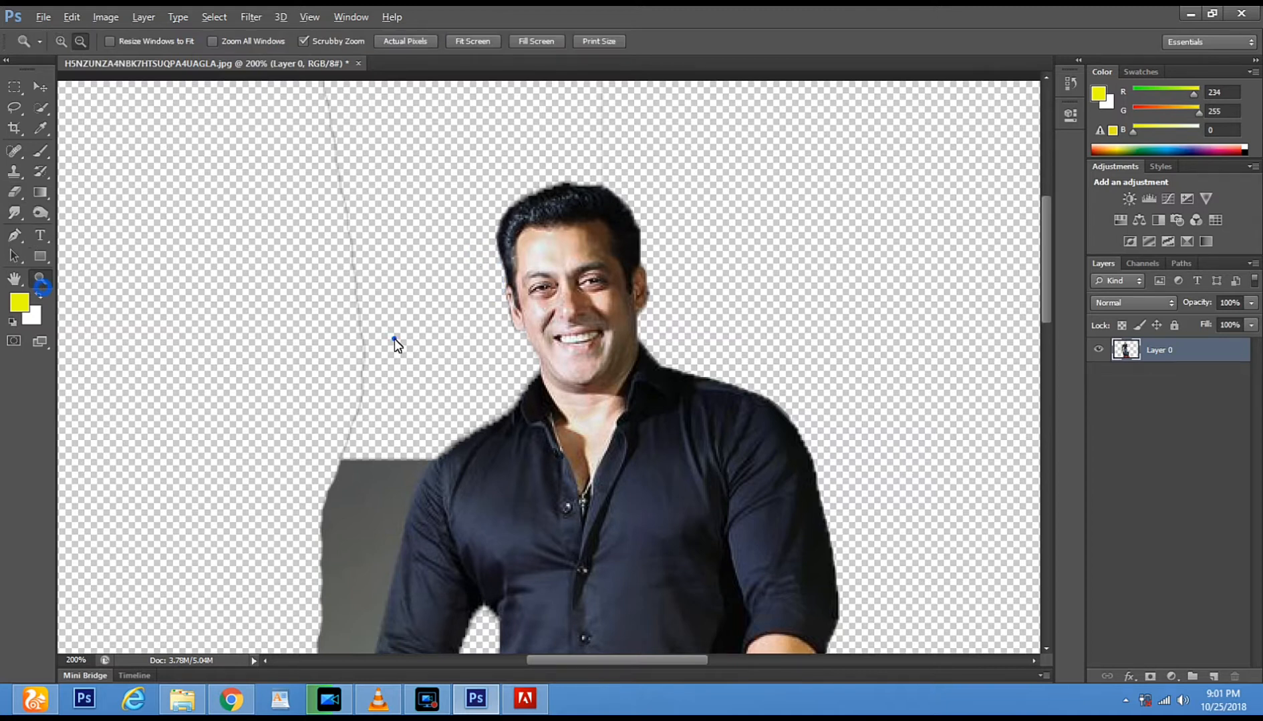
alt+click(395, 338)
alt+click(395, 338)
alt+click(395, 338)
click(309, 327)
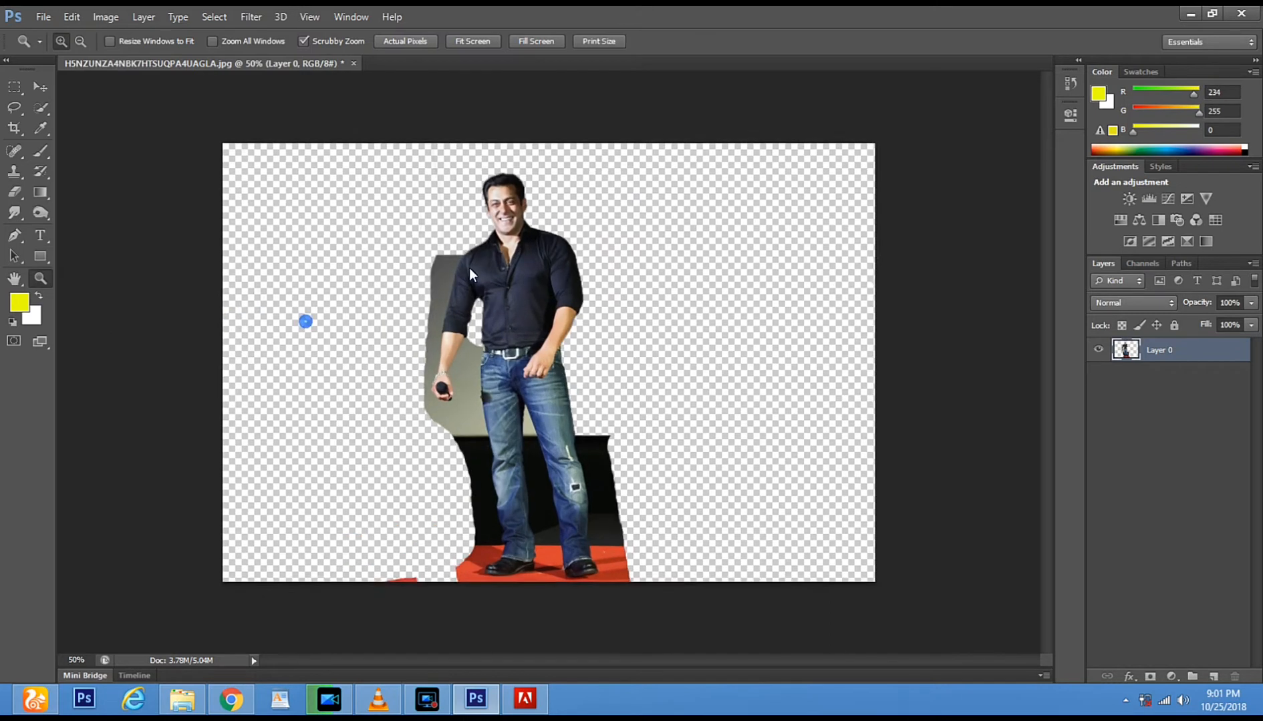
click(14, 192)
right_click(505, 277)
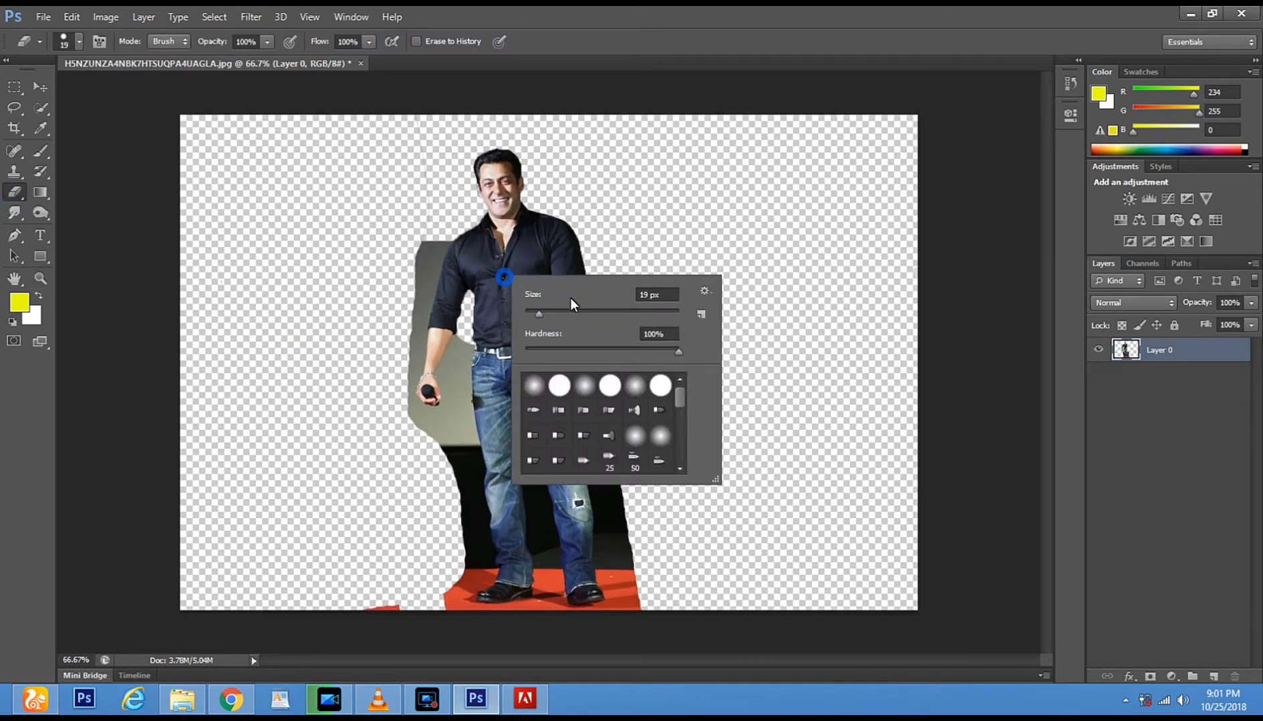
key(Return)
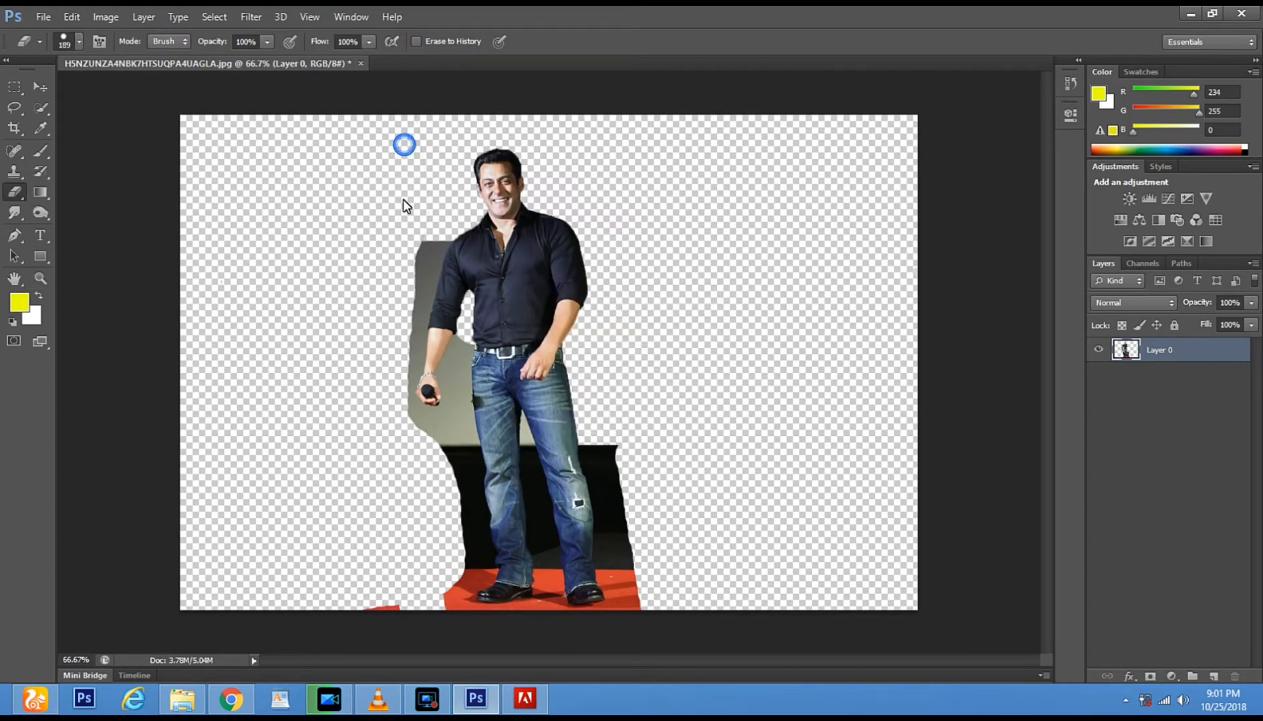
click(41, 278)
click(448, 292)
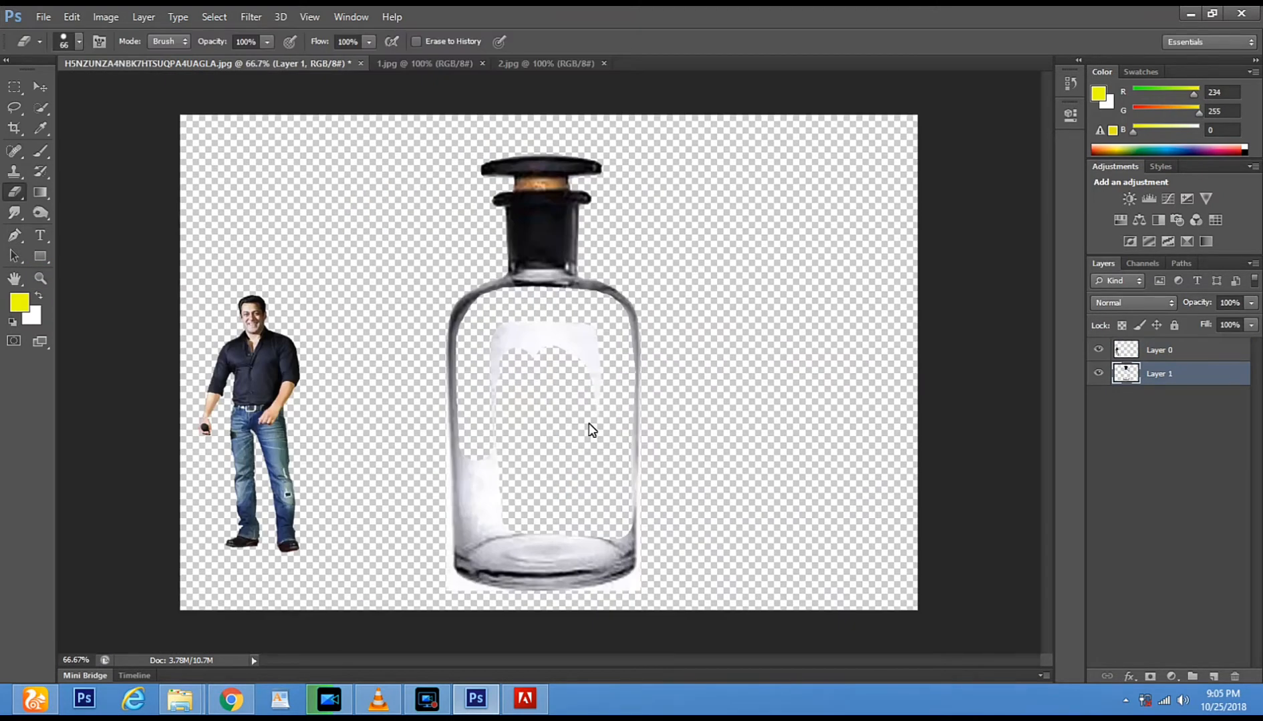
Erase the remaining white patches inside the bottle on Layer 1 and the white fringe along its outer edges
mouse_move(591, 430)
mouse_down()
mouse_move(586, 361)
mouse_move(566, 346)
mouse_move(506, 358)
mouse_move(490, 447)
mouse_up()
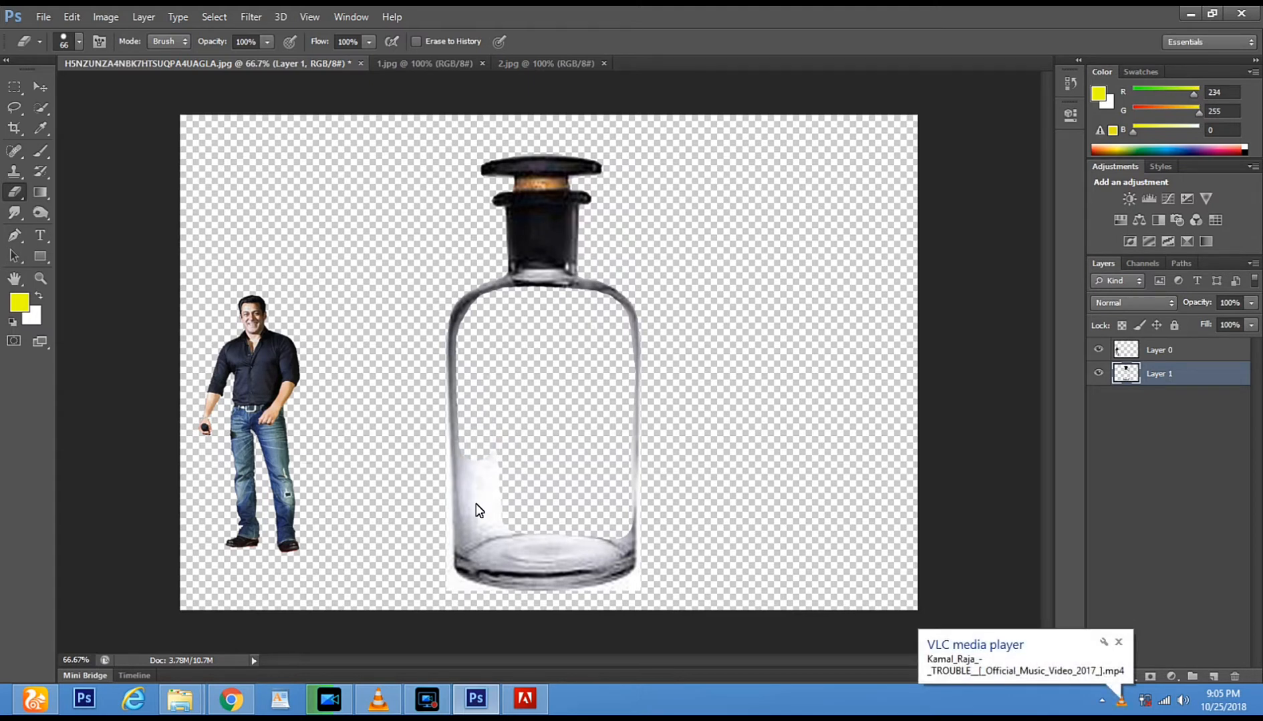
drag(478, 513, 505, 459)
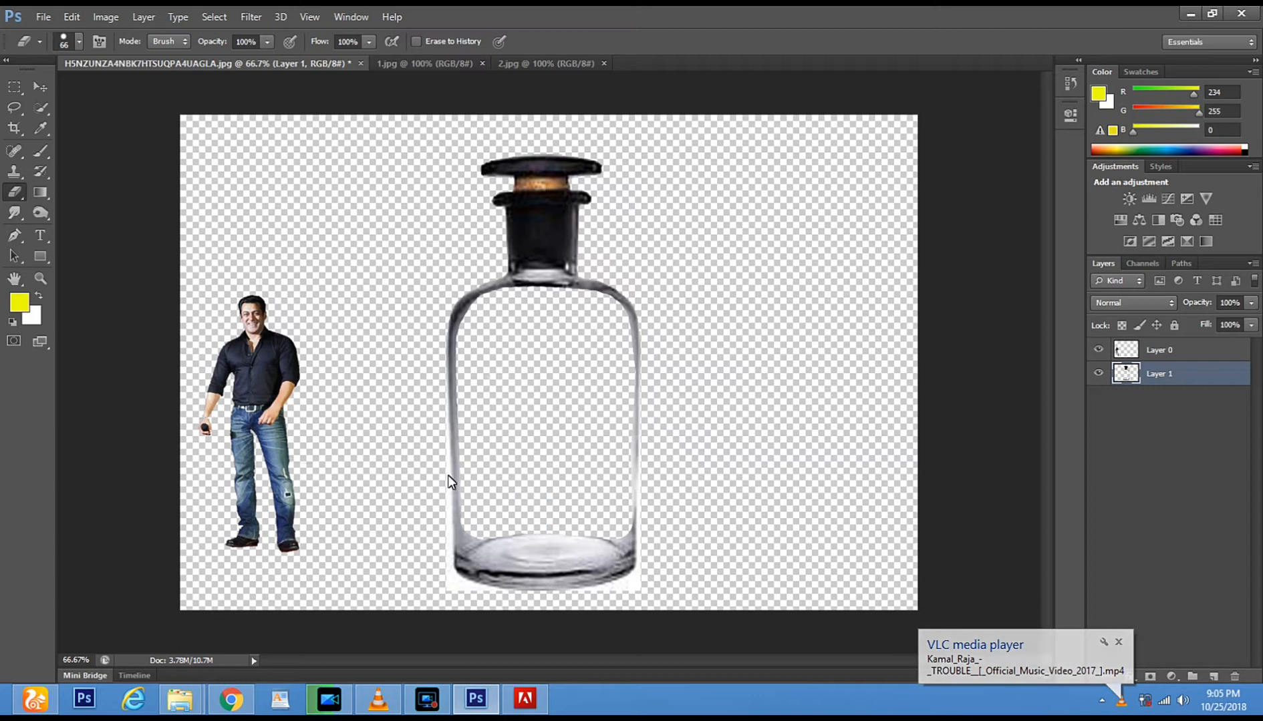
click(429, 402)
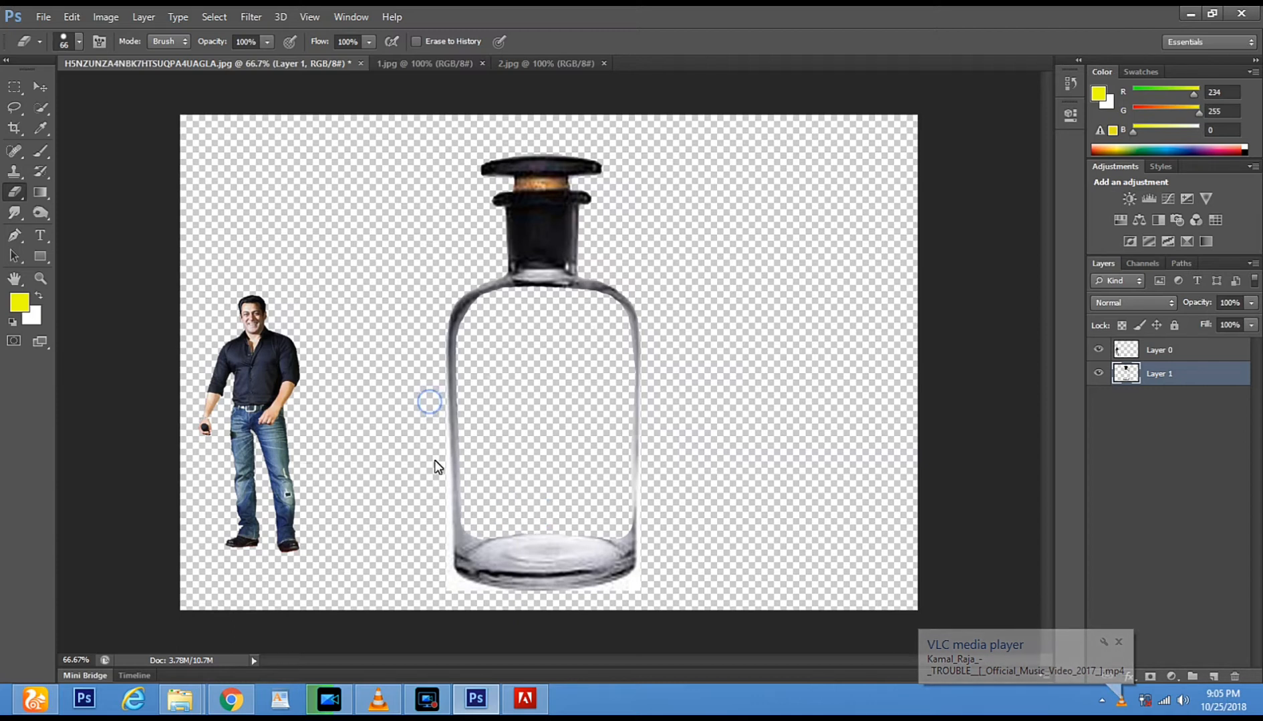
click(434, 461)
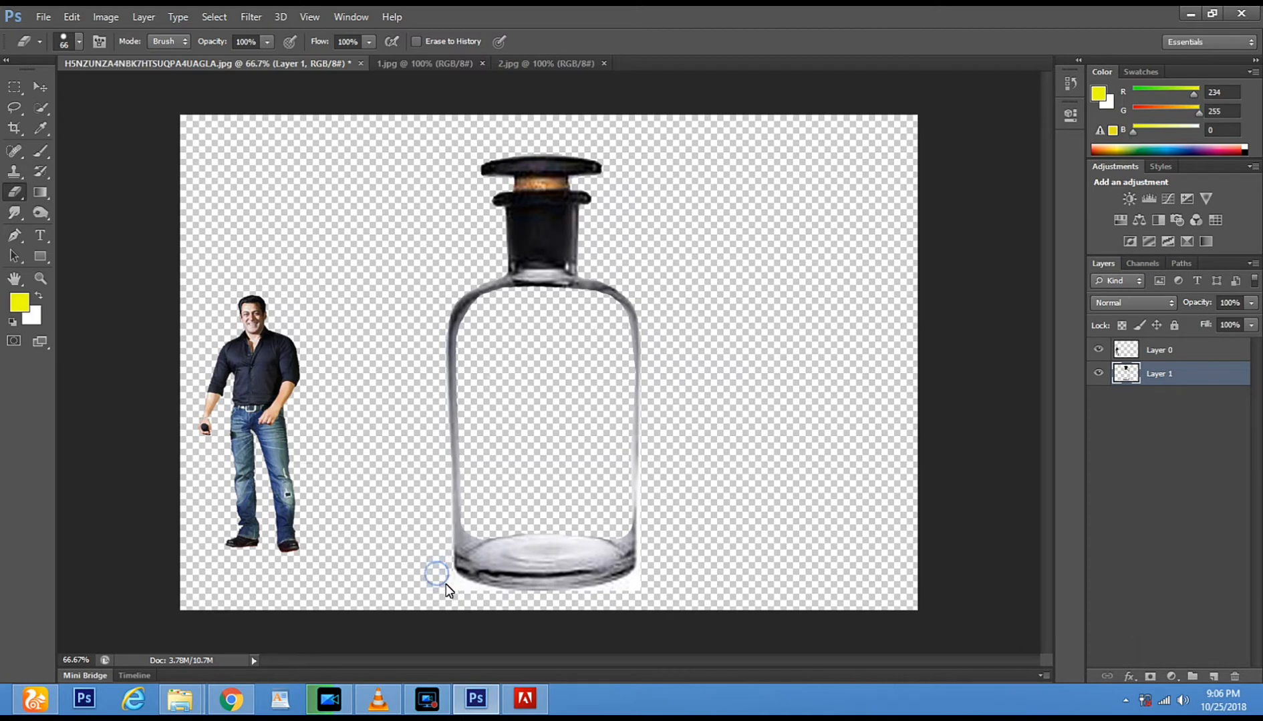
mouse_move(511, 610)
mouse_down()
mouse_move(598, 606)
mouse_move(650, 578)
mouse_move(654, 471)
mouse_up()
click(654, 451)
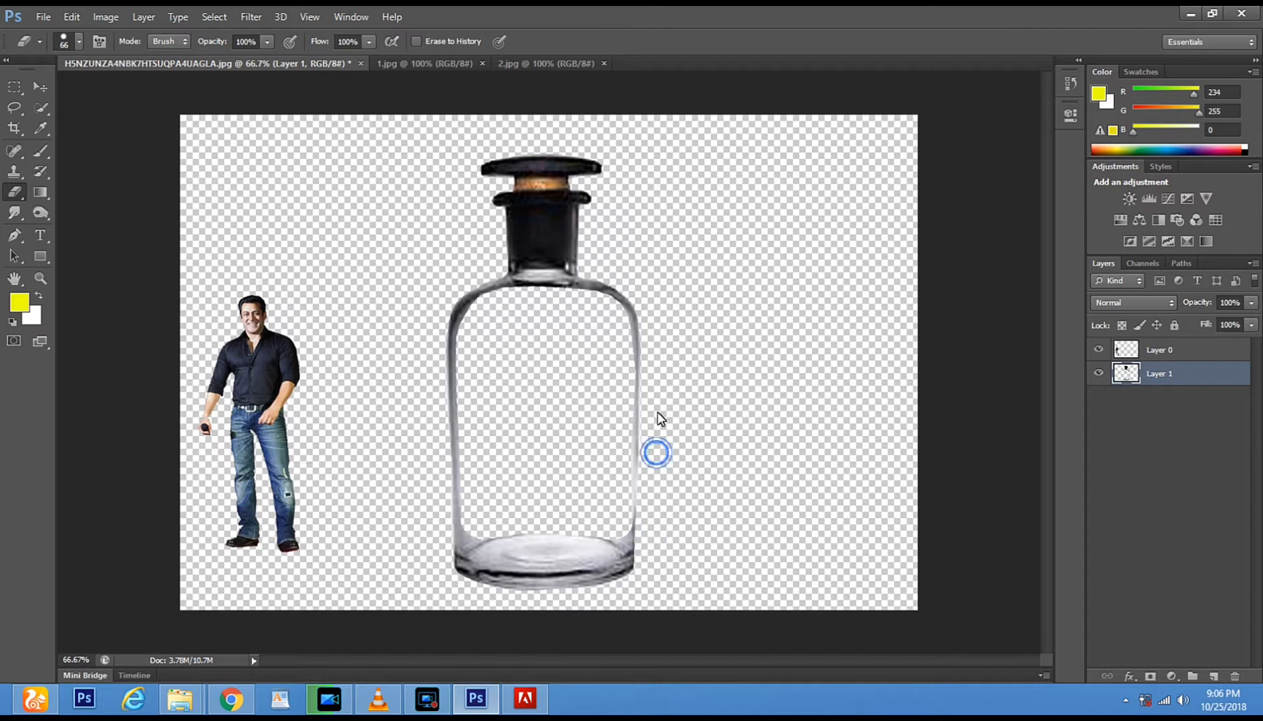
click(661, 406)
Shift the bottle slightly to the right and move the man on Layer 0 inside it, standing on its base
click(37, 82)
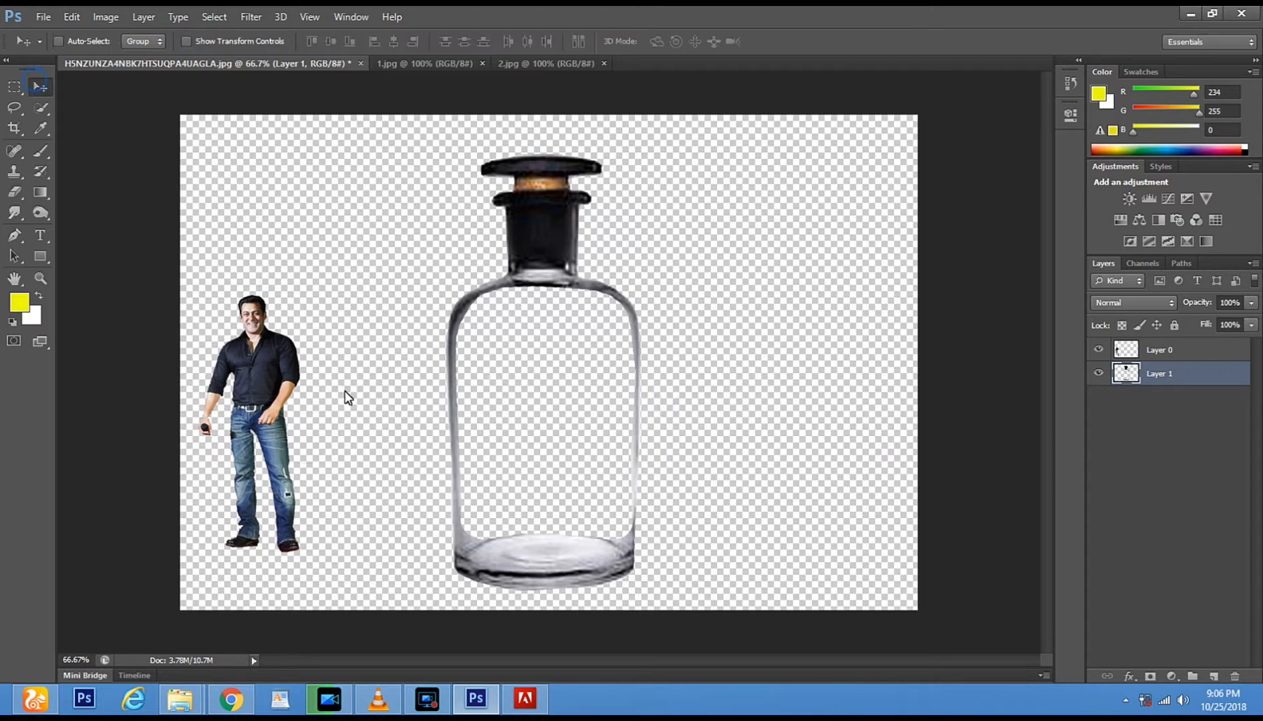
mouse_move(272, 373)
mouse_down()
mouse_move(373, 379)
mouse_move(256, 379)
mouse_up()
right_click(255, 379)
click(358, 316)
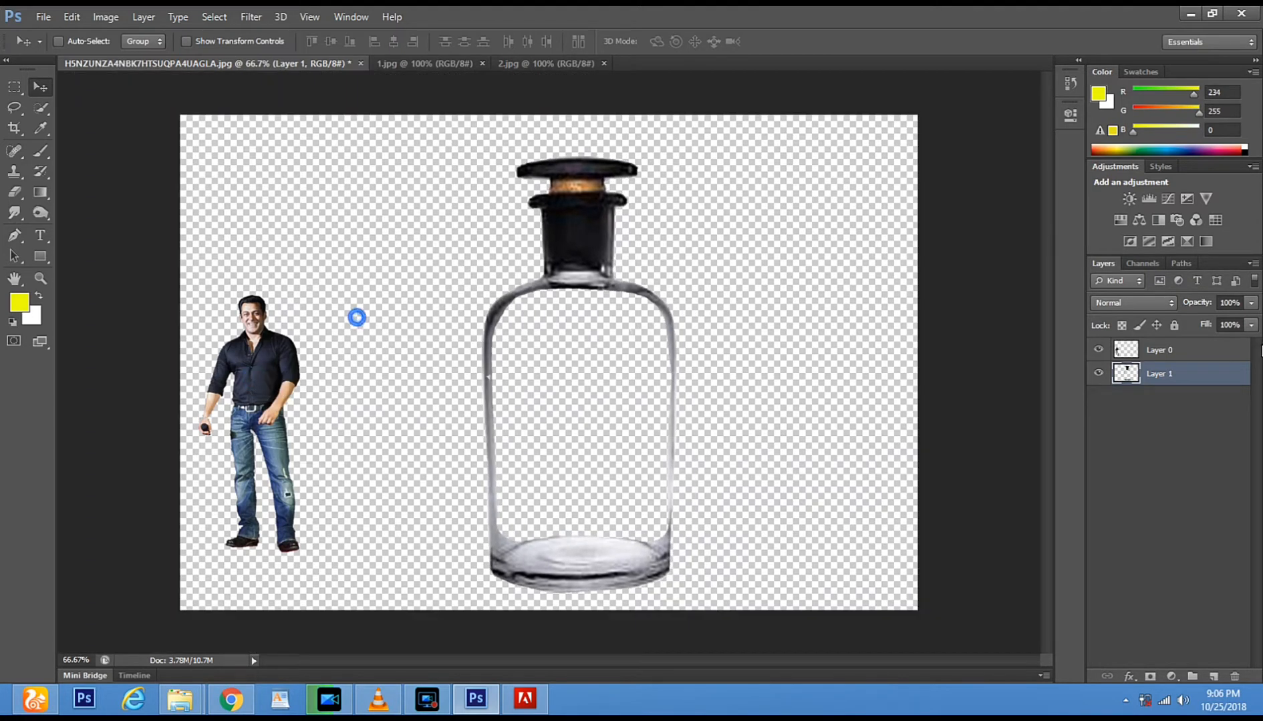
click(1166, 350)
drag(251, 391, 568, 395)
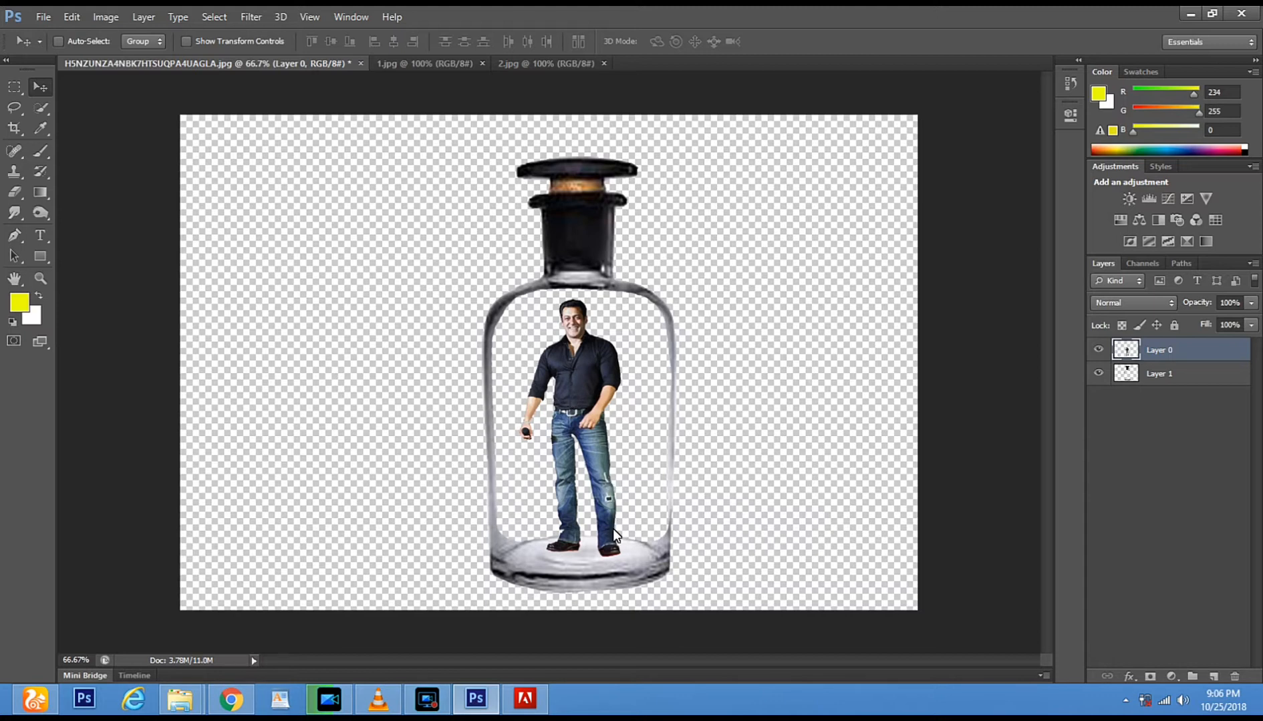
Burn the bottle's base on Layer 1 around the man's shoes, with a 94 px brush, Midtones range and 50% exposure
click(41, 212)
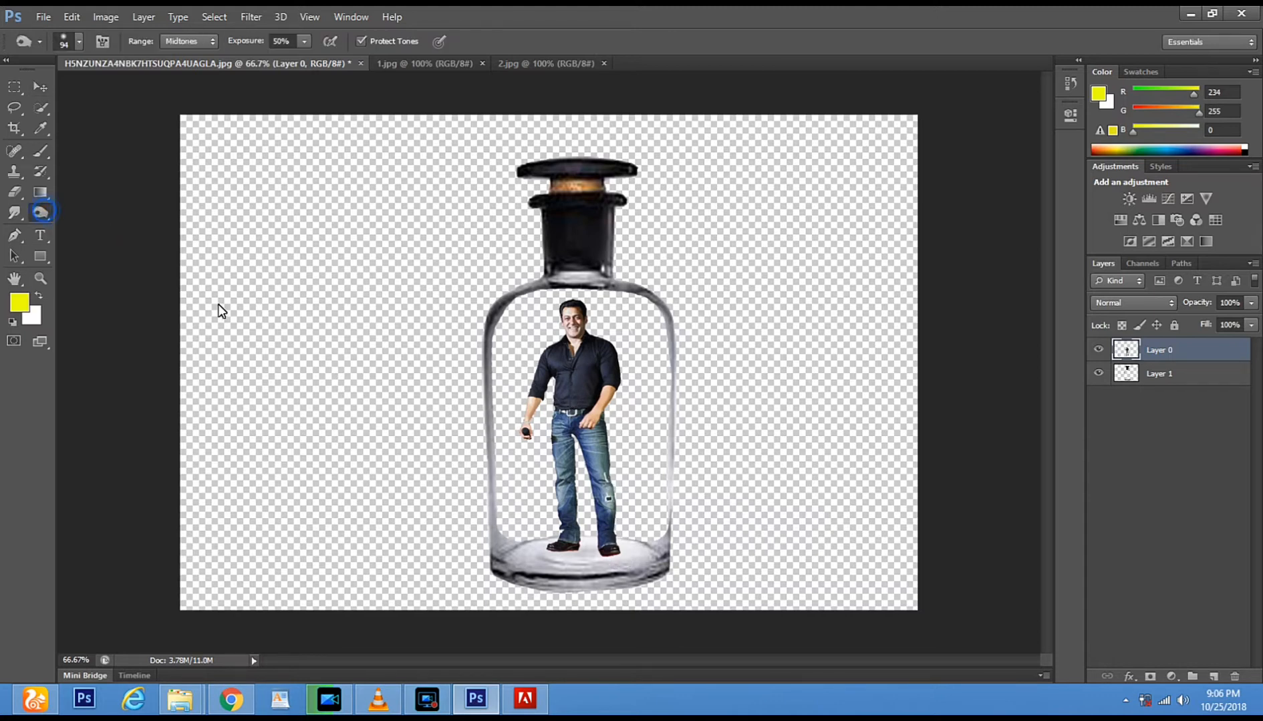
click(1146, 378)
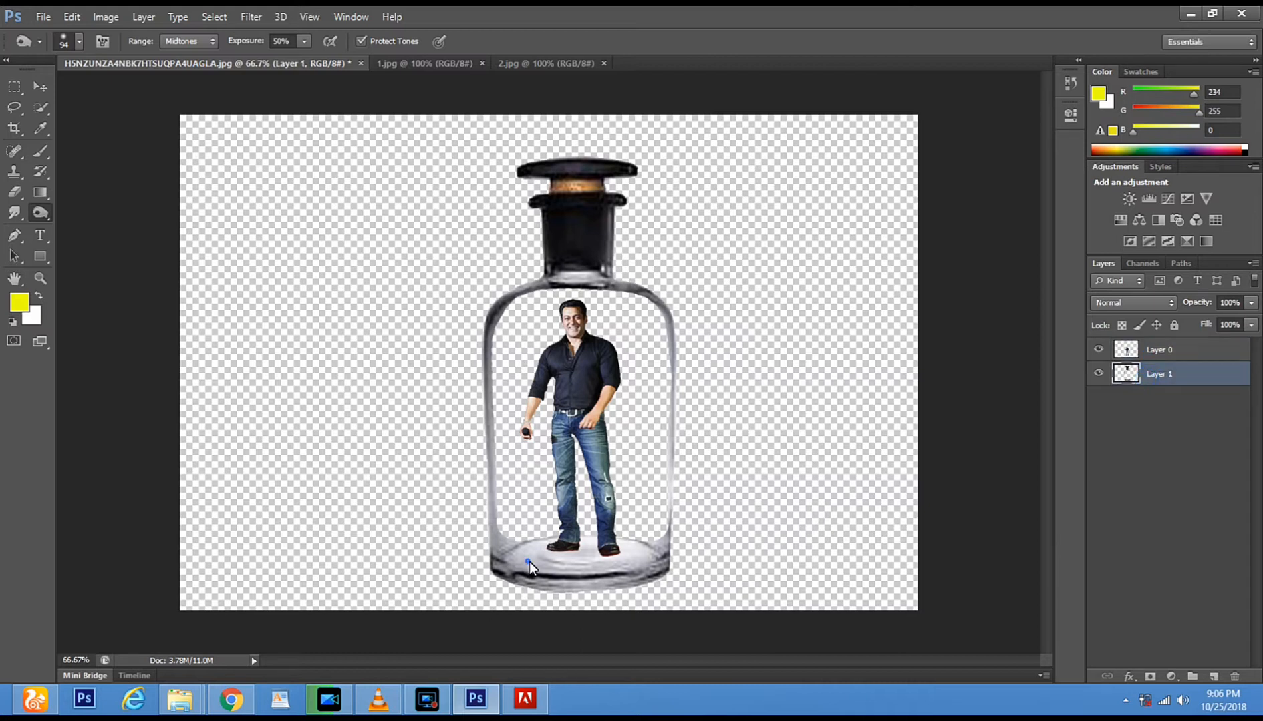
drag(551, 551, 609, 558)
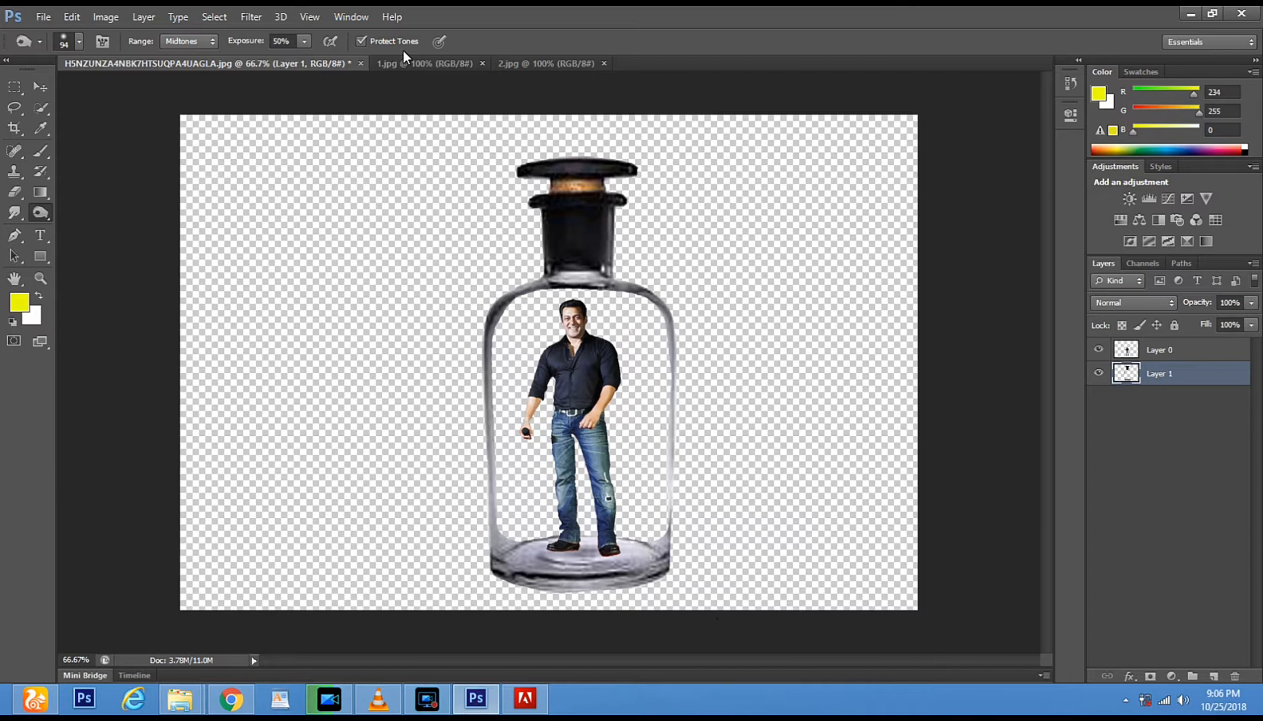
In 2.jpg, erase the white background above and beside the bottle with the Magic Eraser at tolerance 32
click(511, 62)
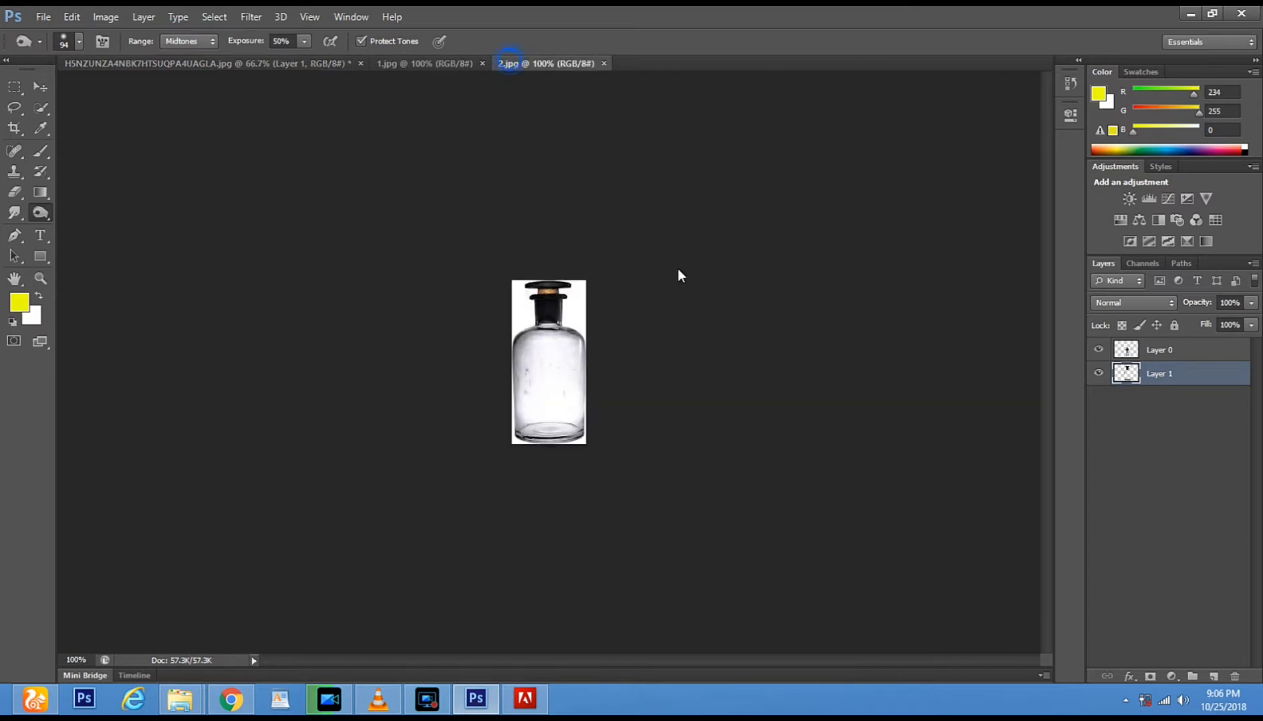
click(11, 89)
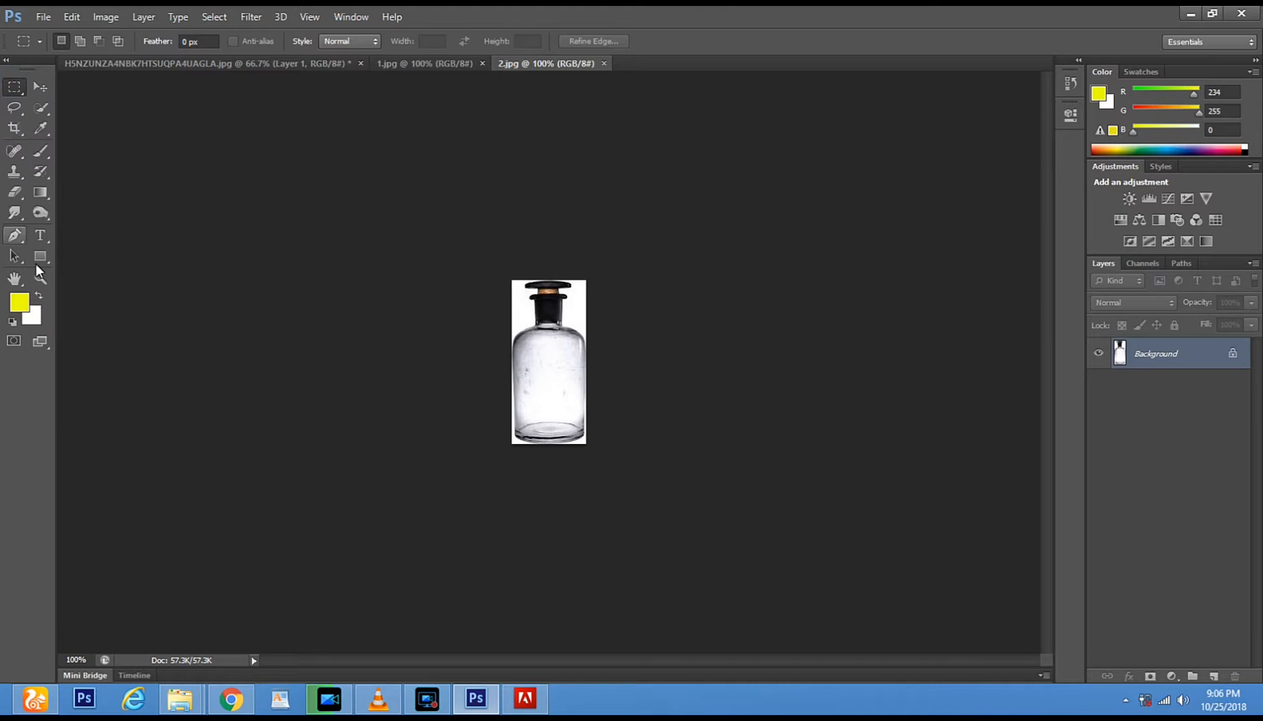
key(z)
click(598, 331)
click(598, 332)
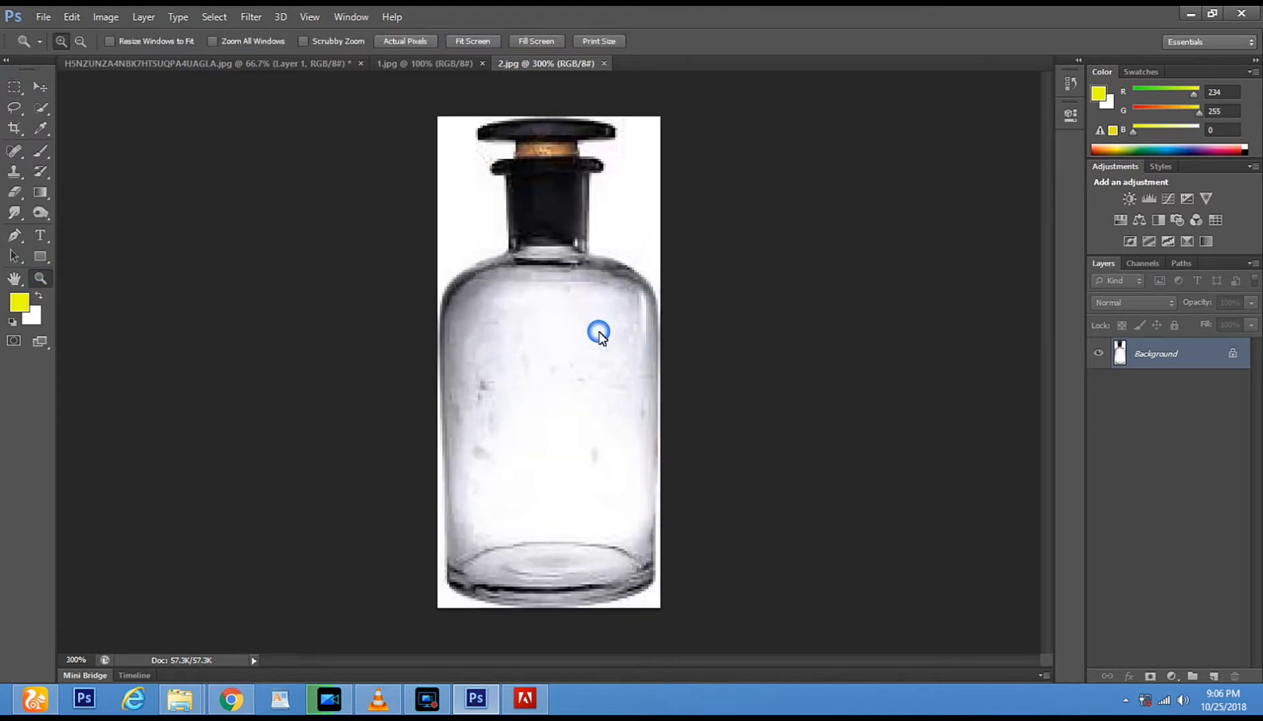
click(14, 192)
click(60, 220)
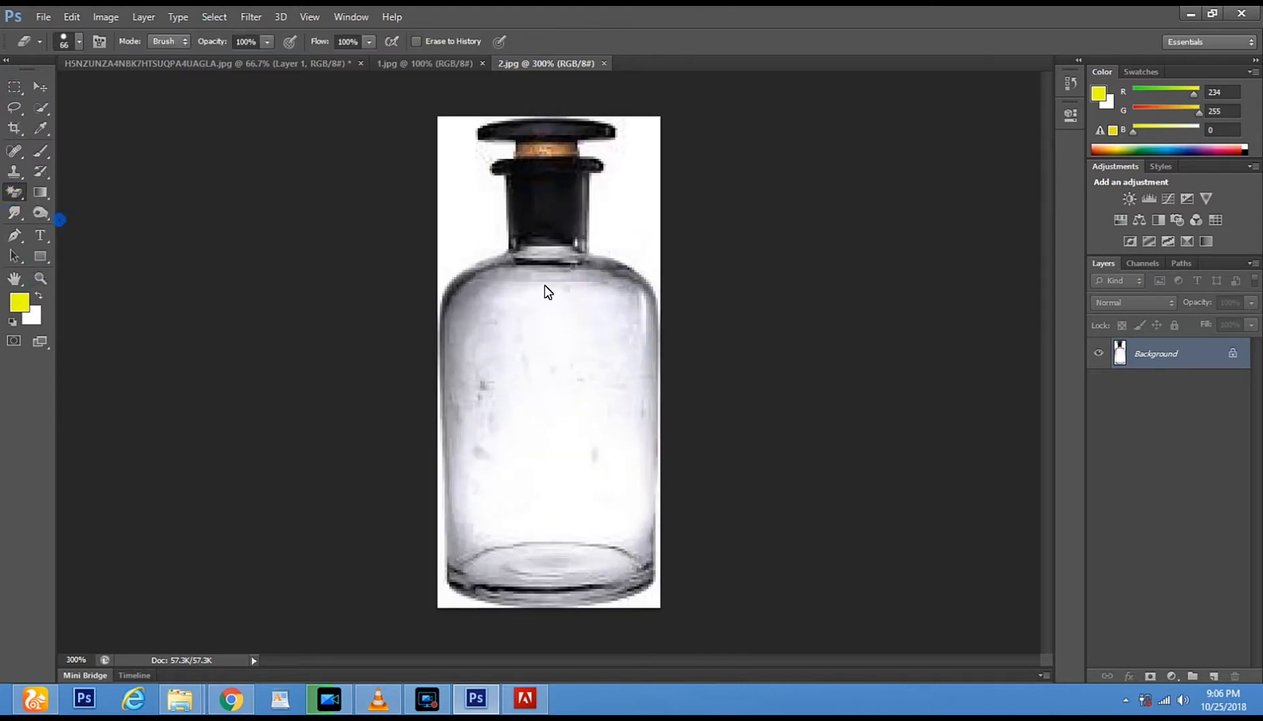
click(463, 207)
click(624, 206)
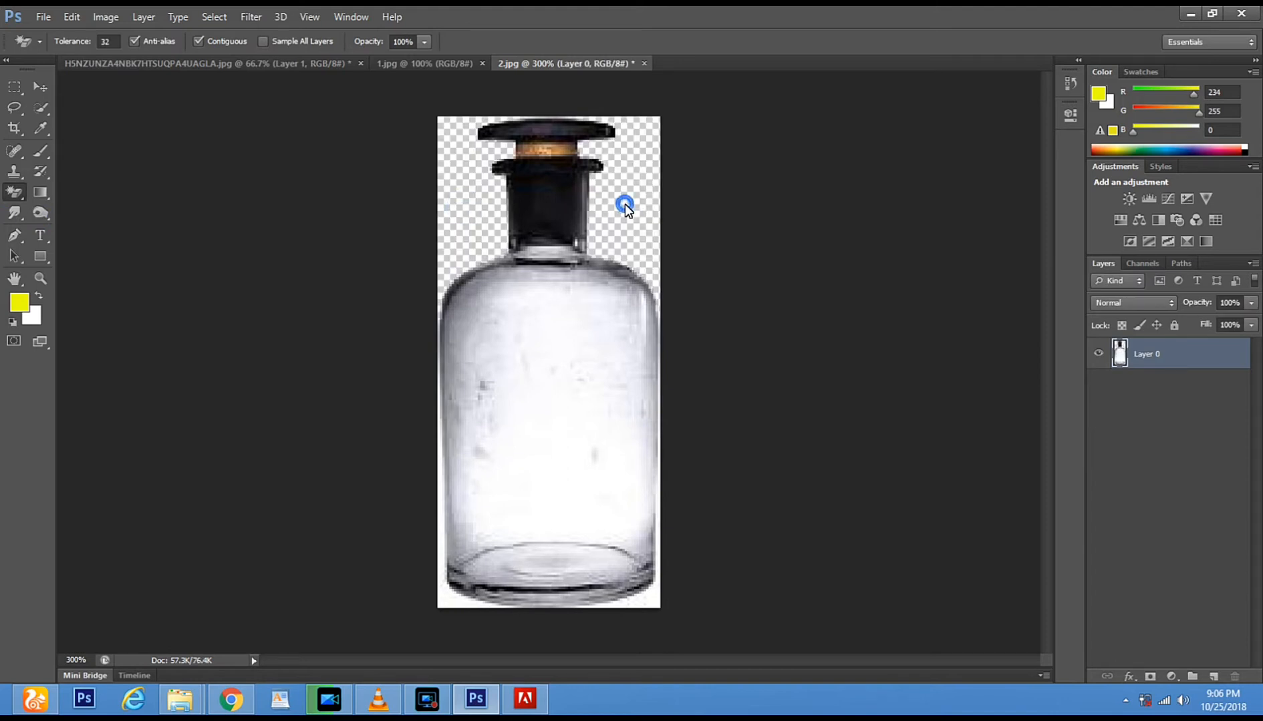
click(442, 600)
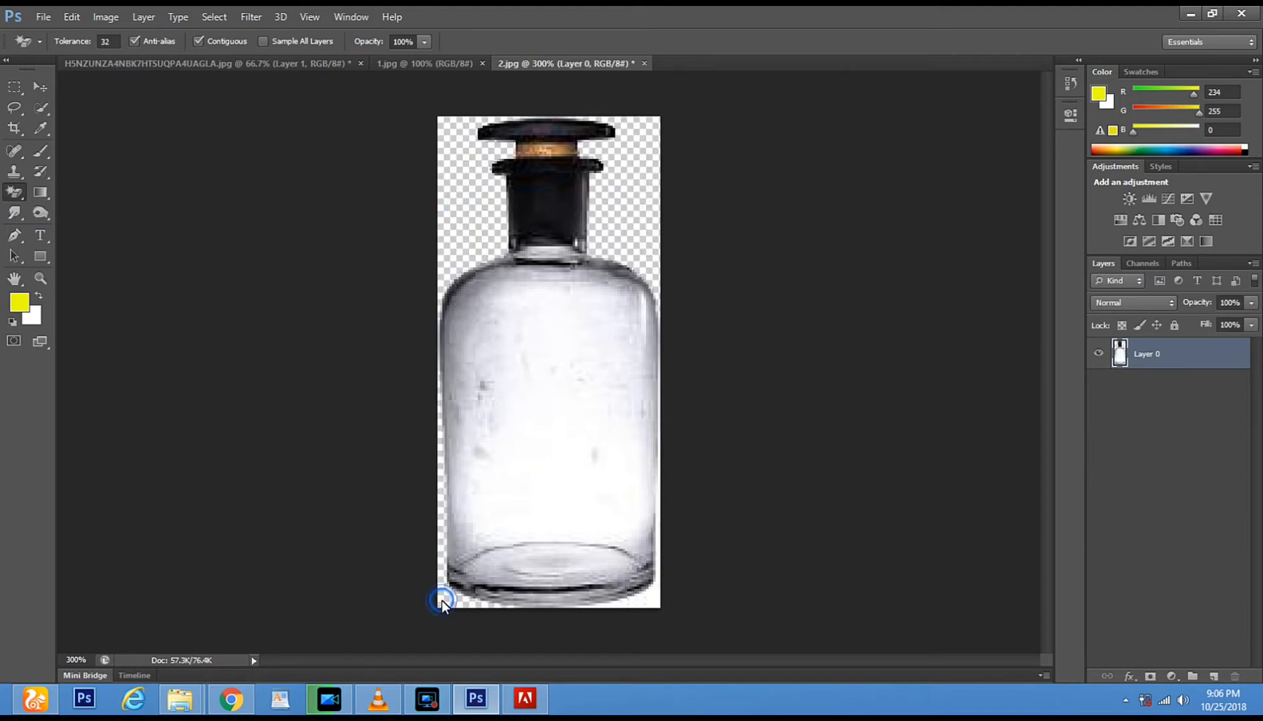
click(649, 606)
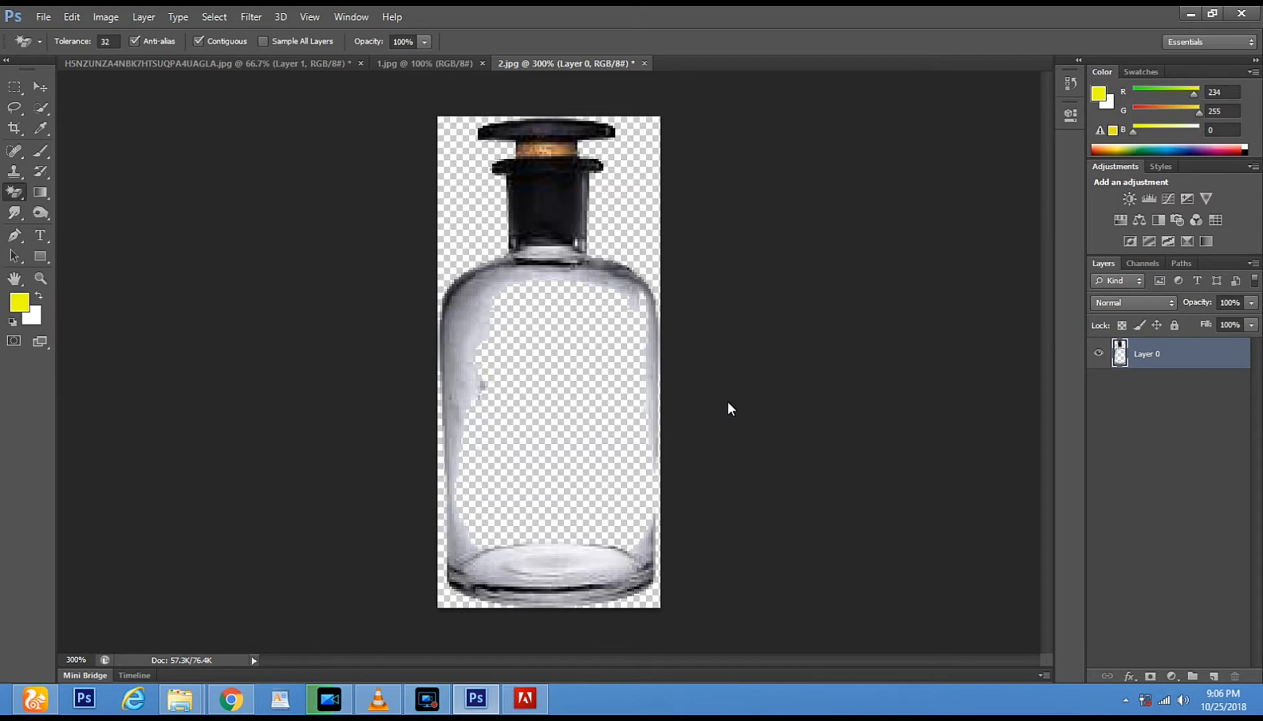
click(66, 16)
click(76, 34)
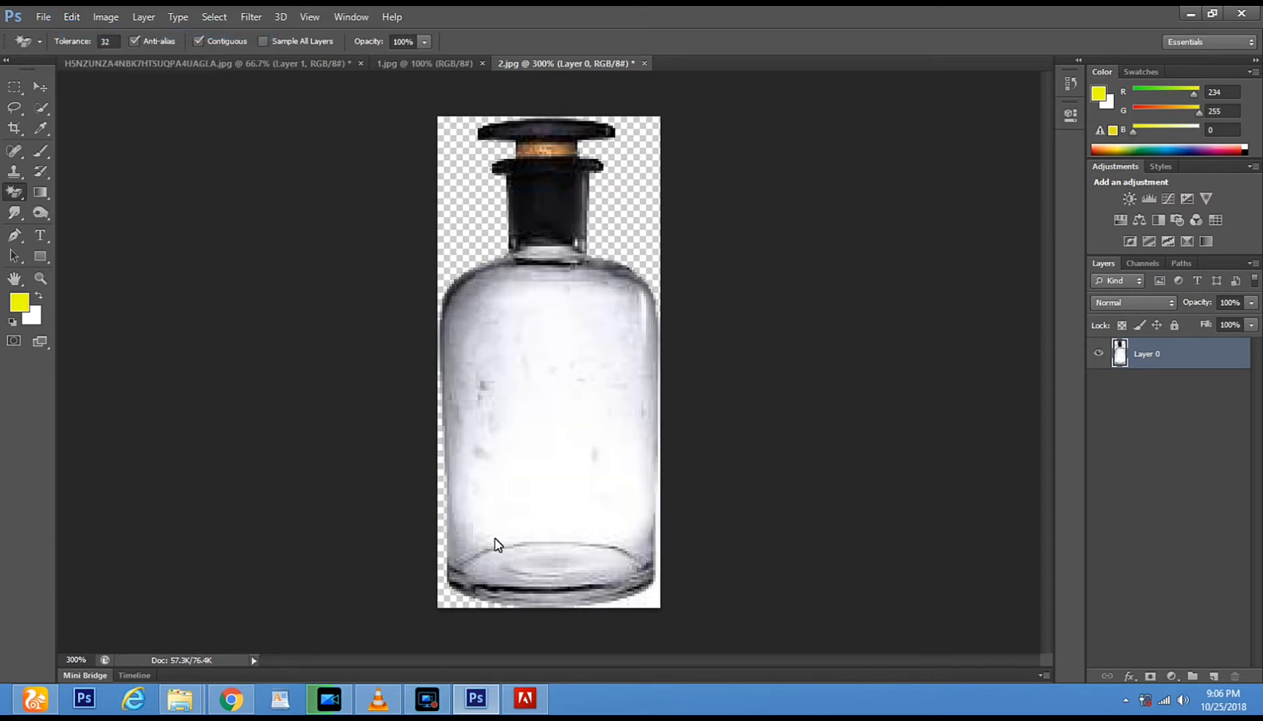
Bring the bottle from 2.jpg into the composite behind the man and scale it up to cover the first bottle
click(34, 90)
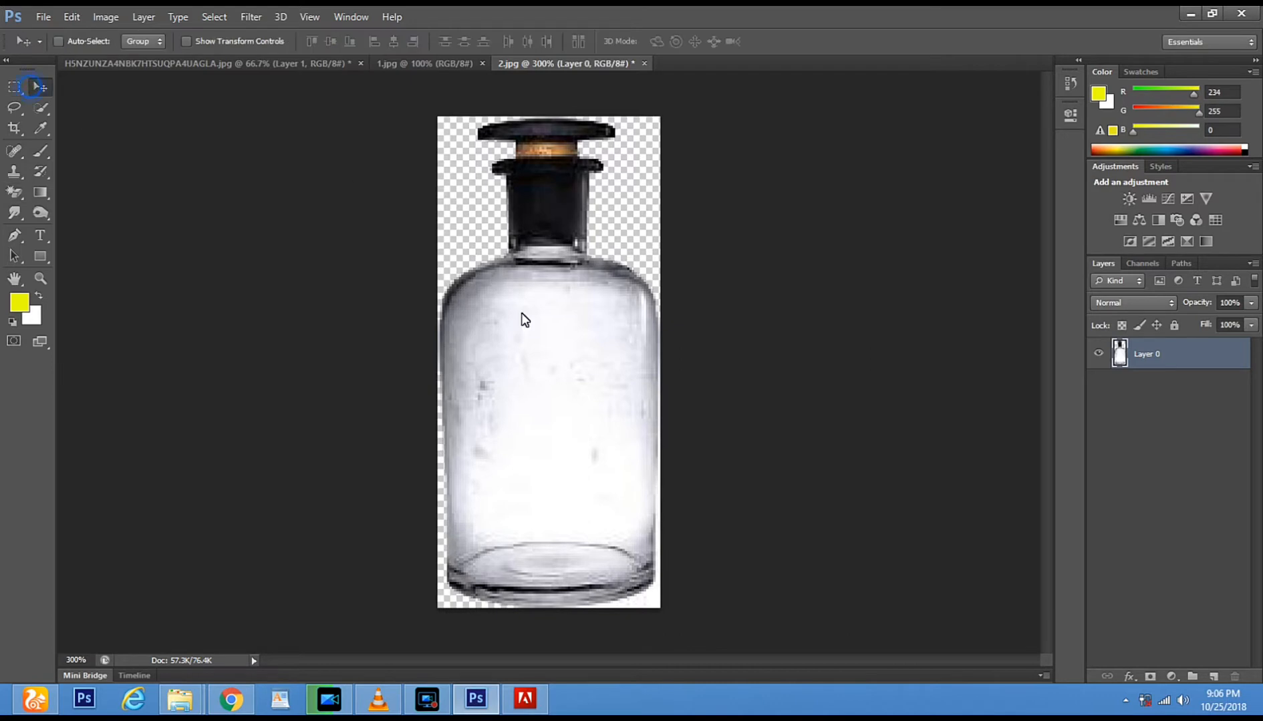
drag(542, 340, 399, 393)
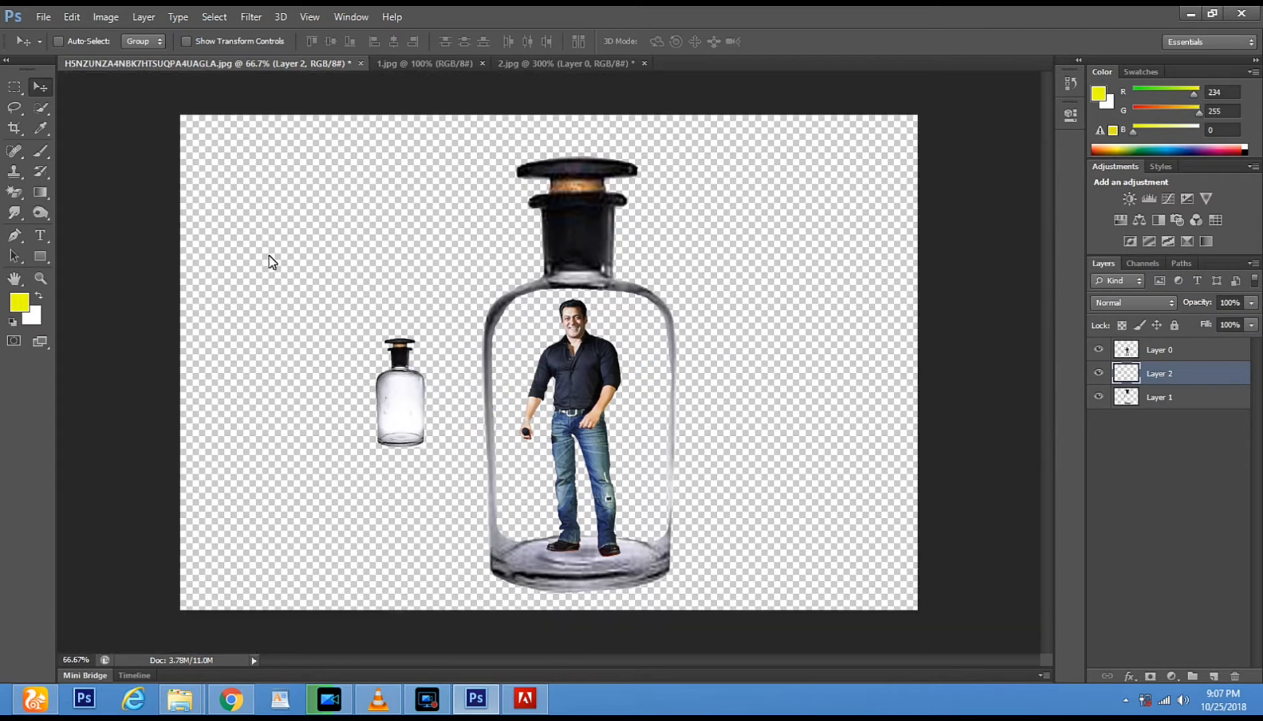
click(186, 41)
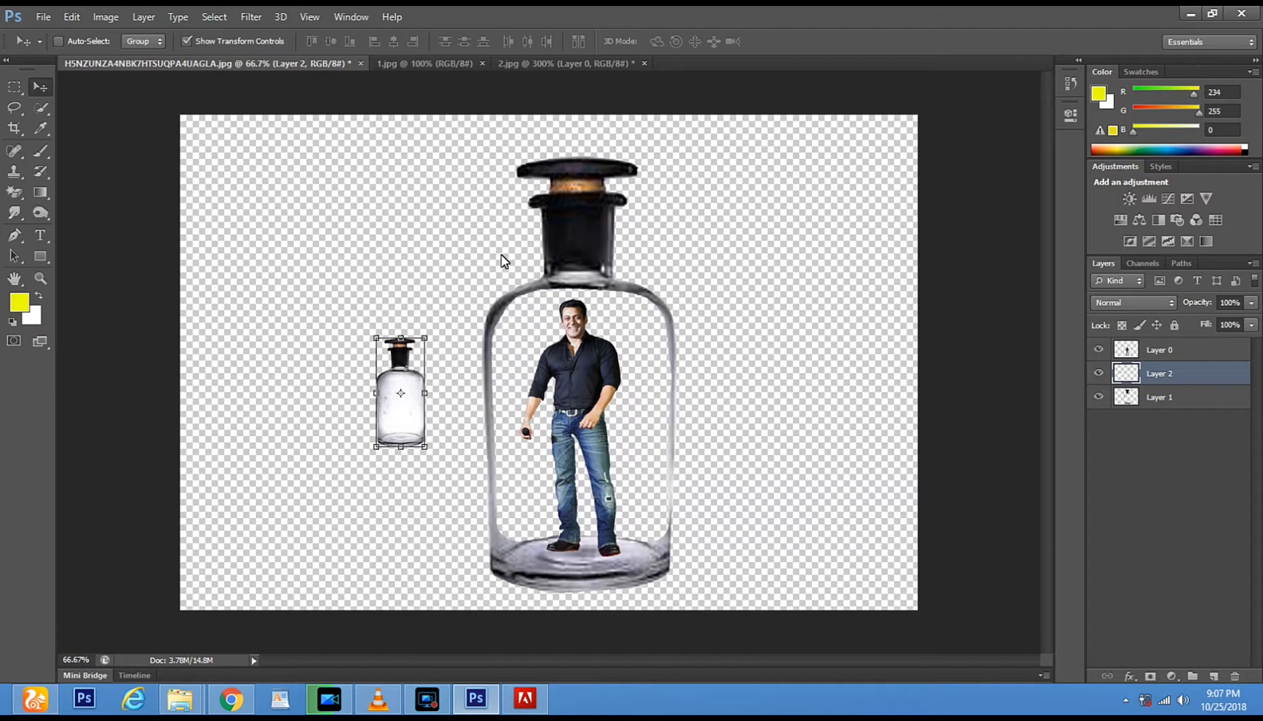
drag(425, 339, 658, 131)
drag(517, 246, 559, 382)
drag(420, 271, 476, 161)
click(45, 94)
click(566, 274)
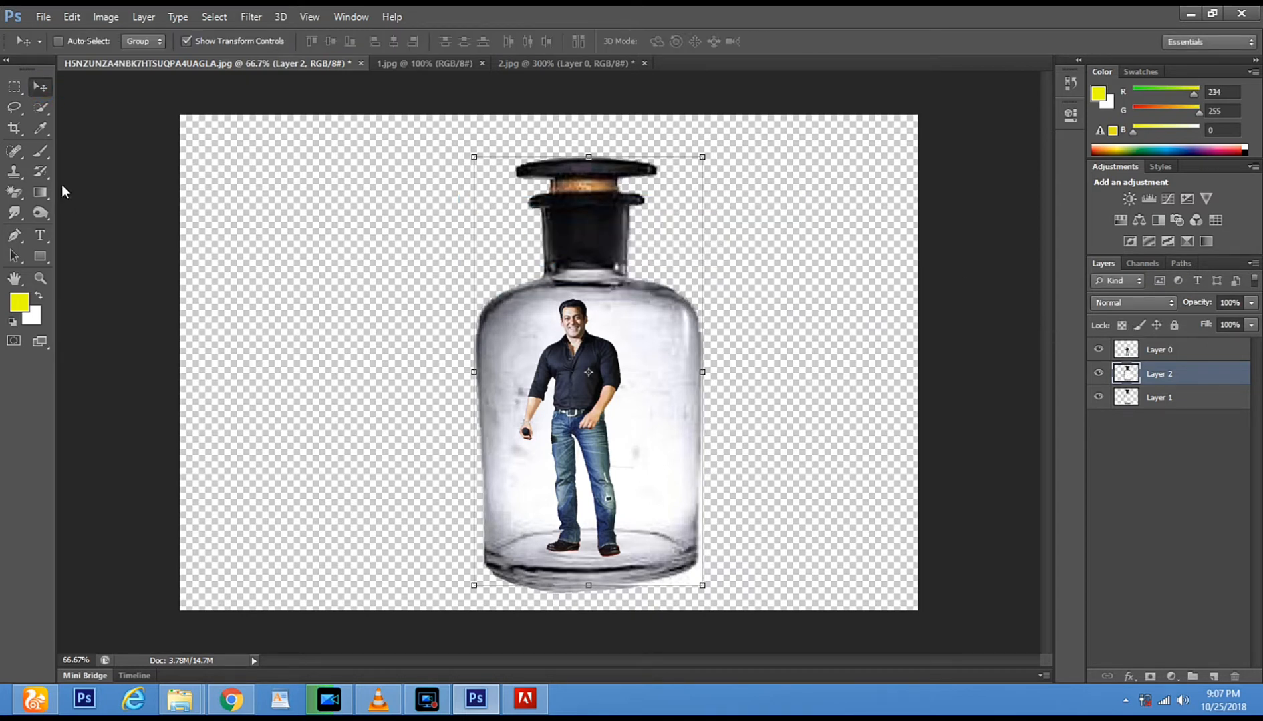
click(15, 106)
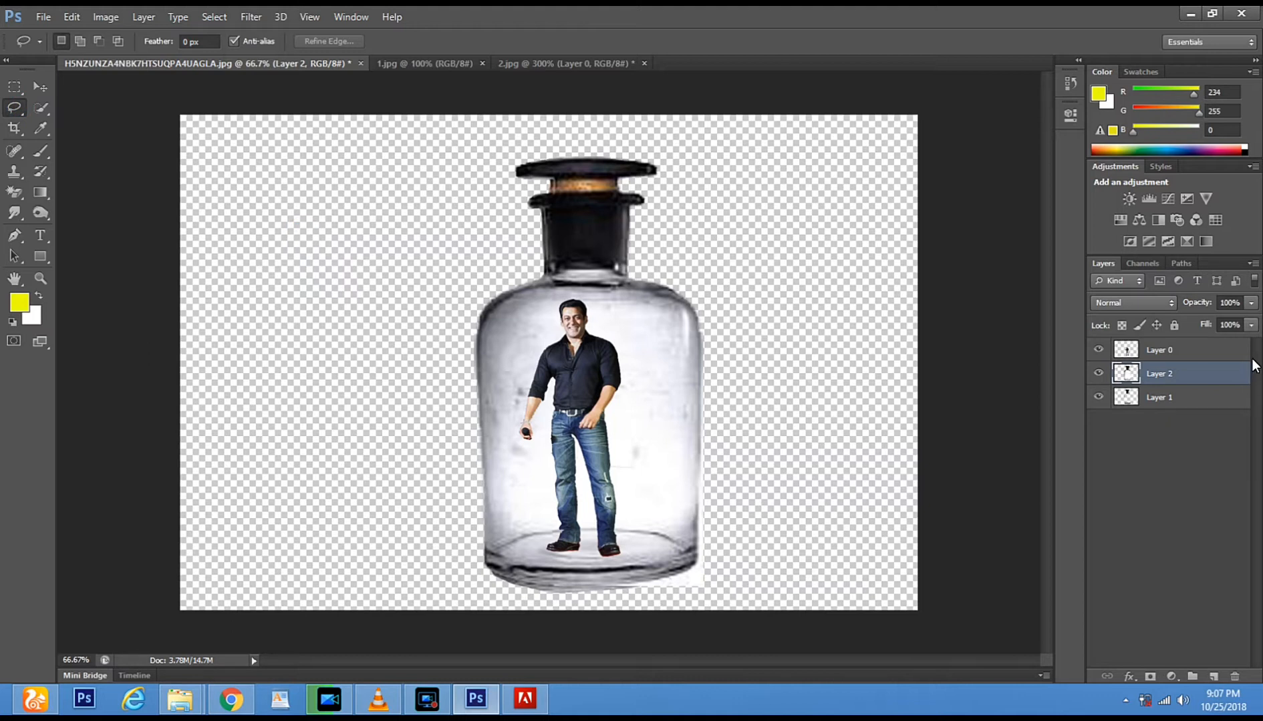
click(1248, 326)
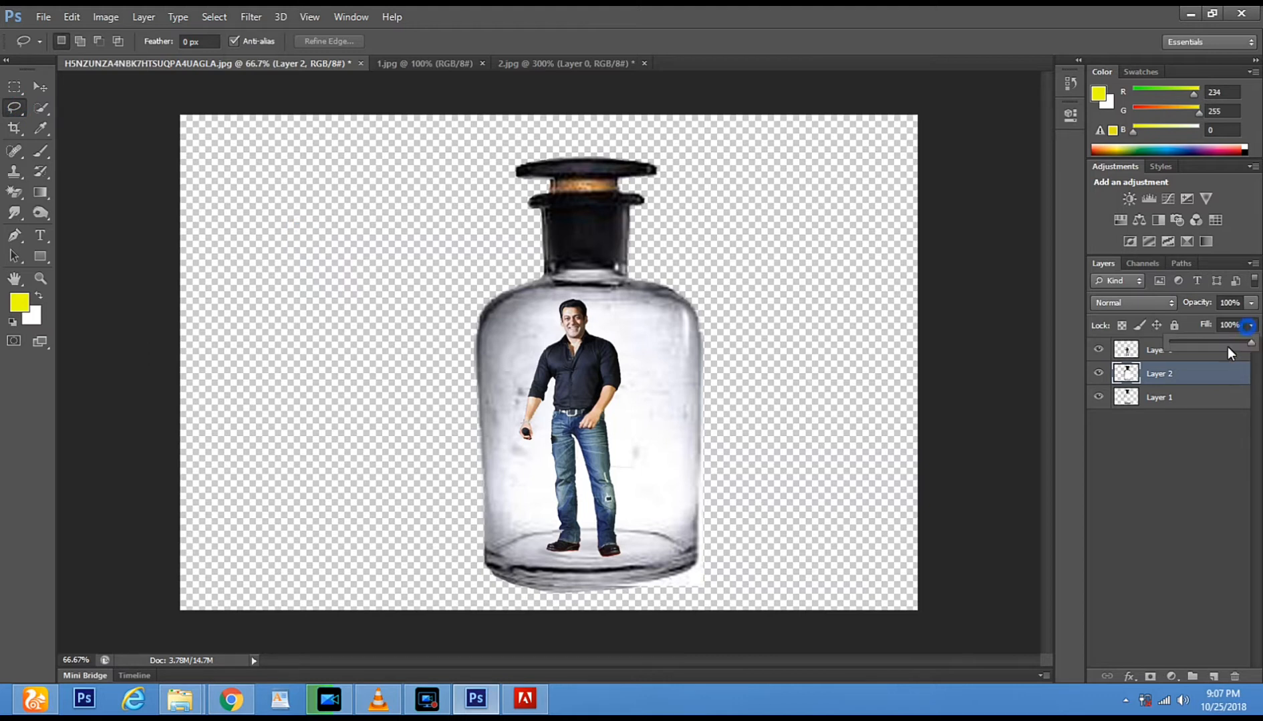
click(1159, 383)
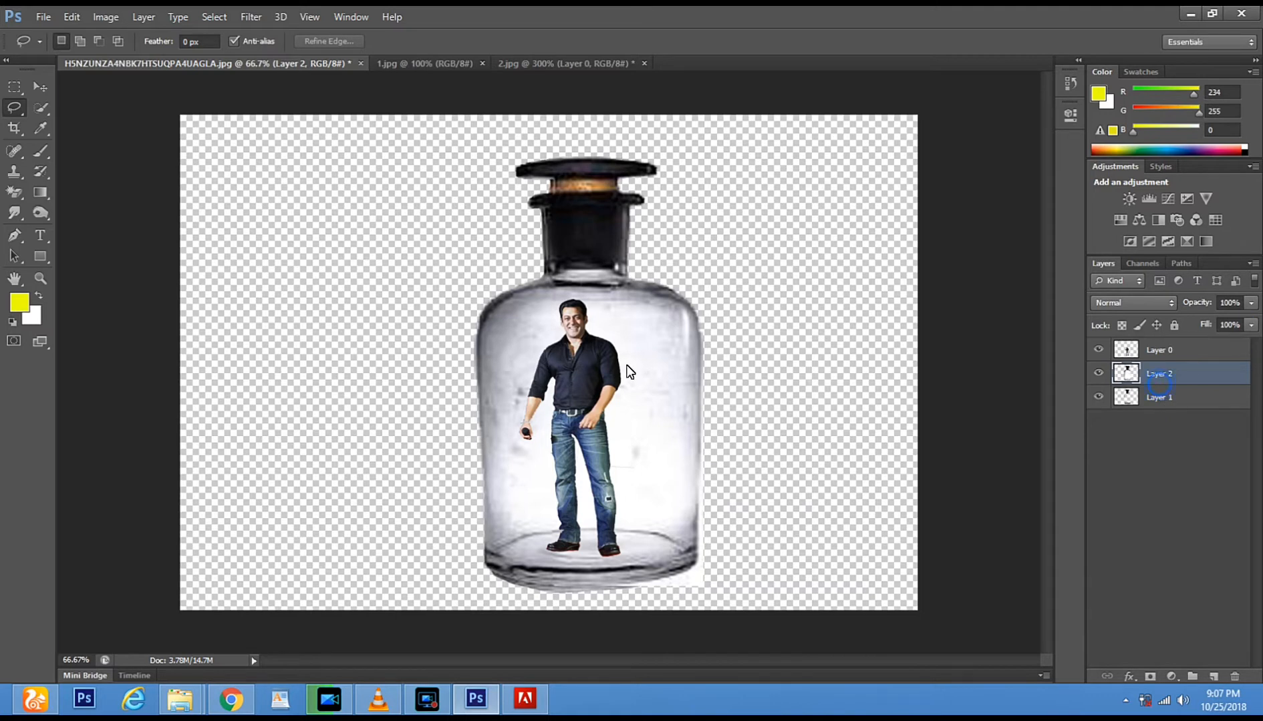
key(v)
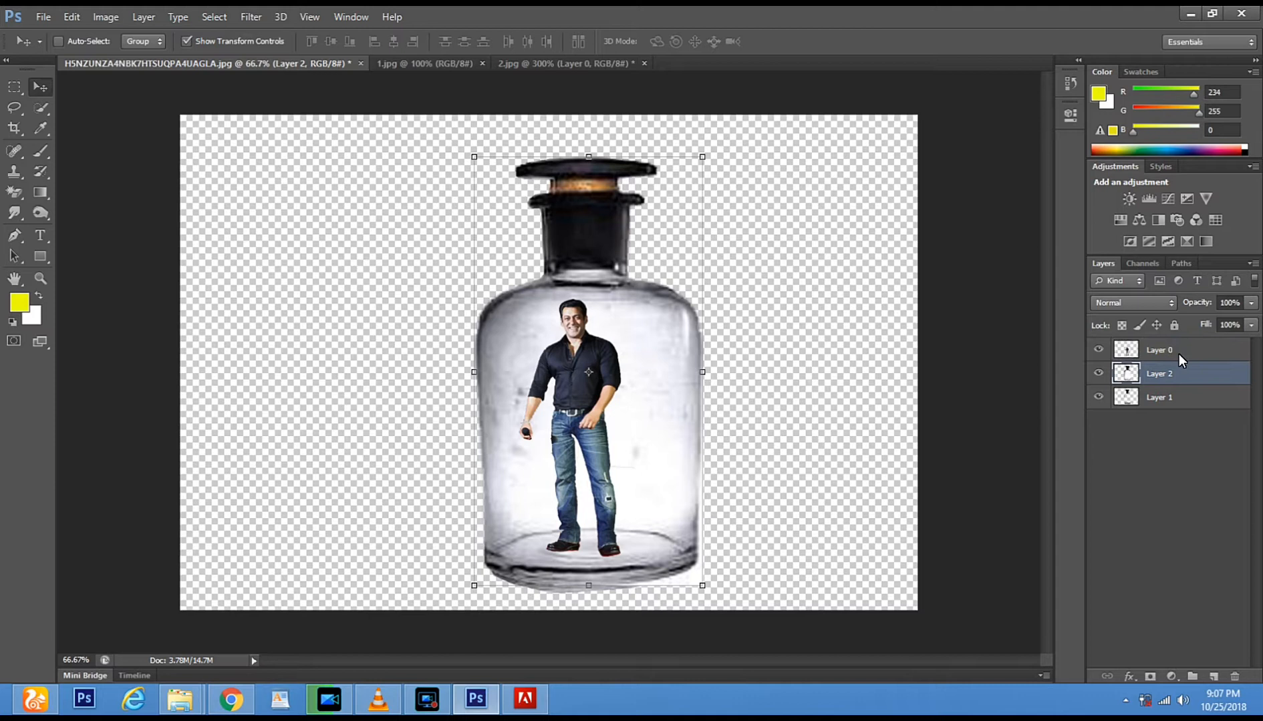
Move Layer 2 above Layer 0 and reduce its fill to 22%
drag(1167, 373, 1167, 349)
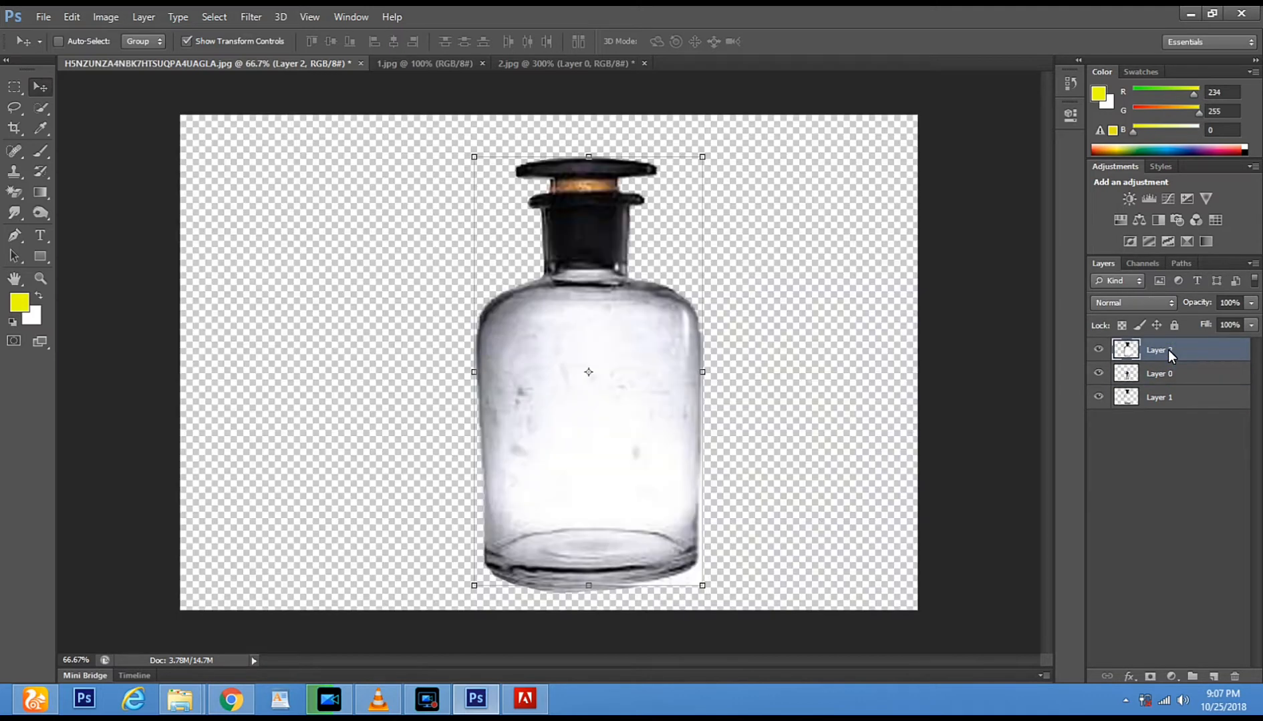
click(1249, 326)
drag(1236, 342, 1198, 345)
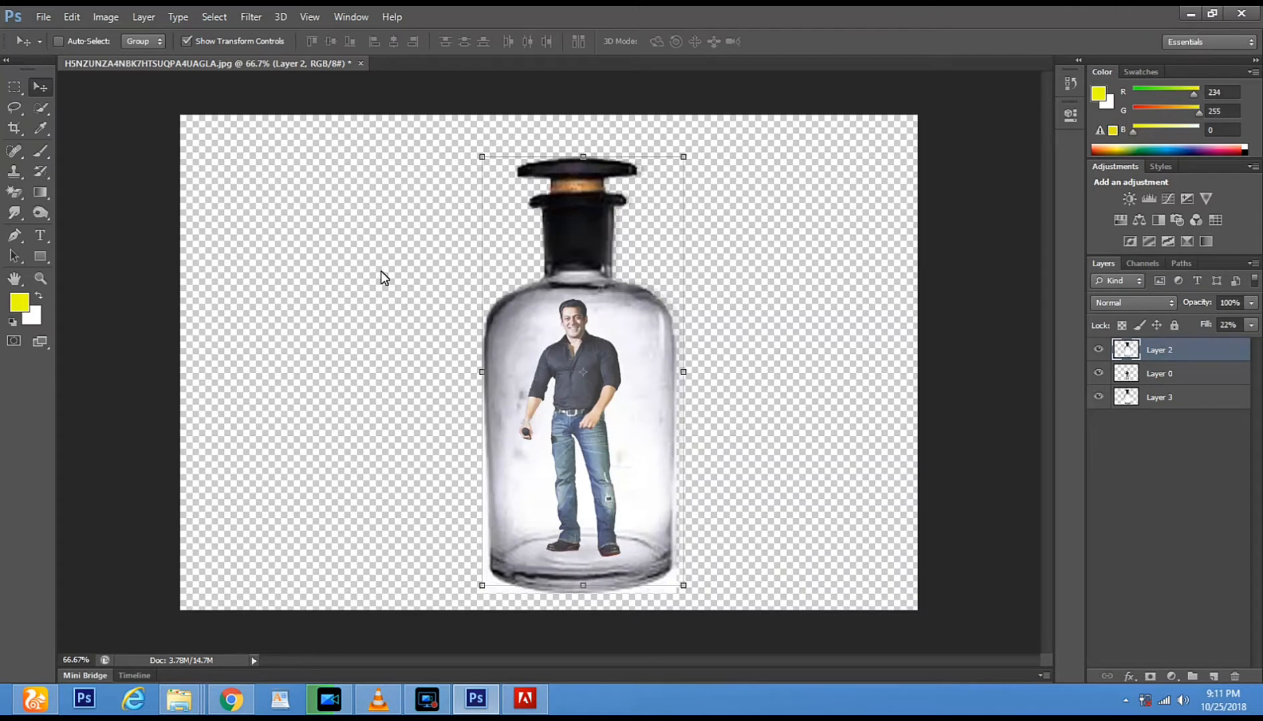
Hide the transform controls and remove the white patch at the bottle's lower-left corner on Layer 3 with the Magic Eraser at tolerance 32
click(193, 41)
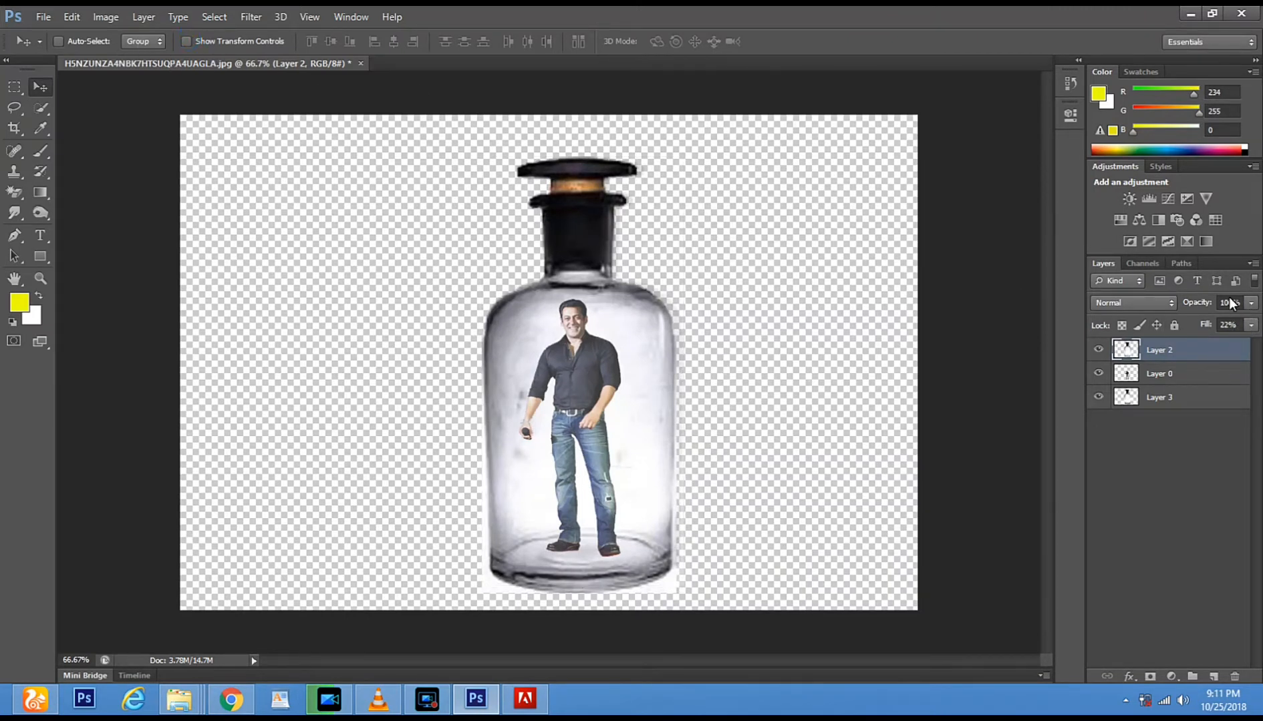
click(1149, 400)
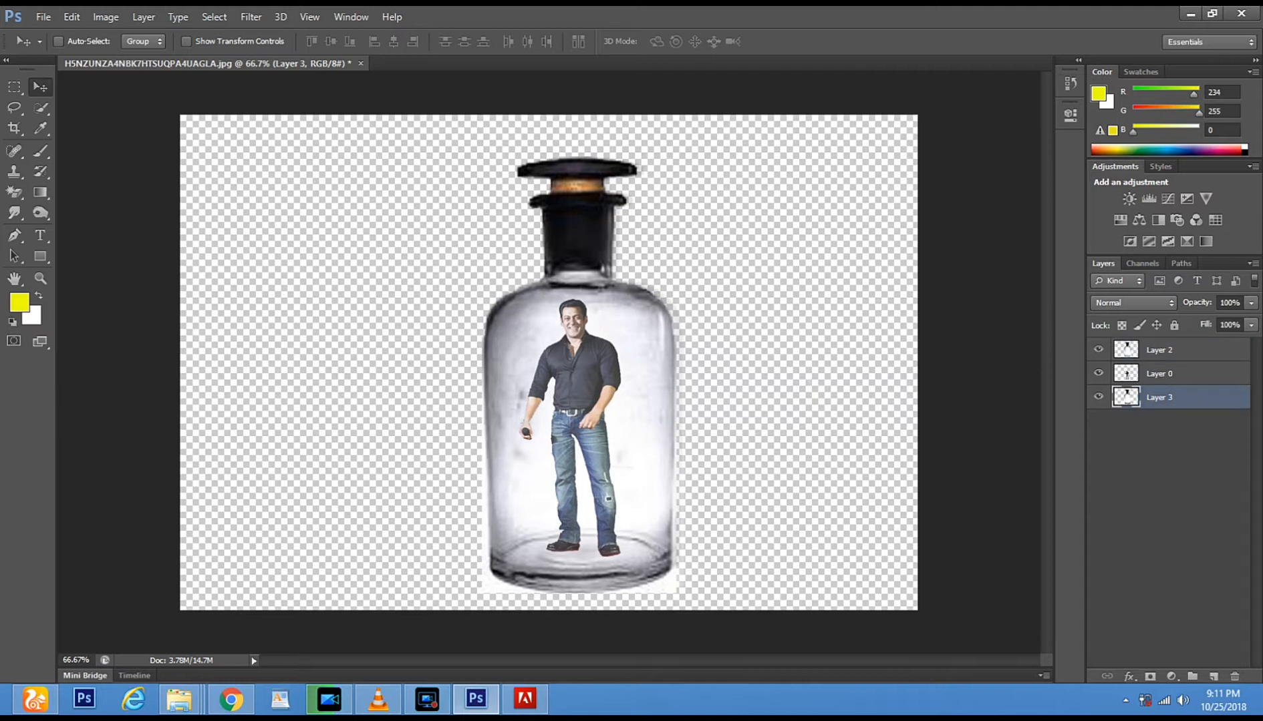
click(12, 197)
click(490, 585)
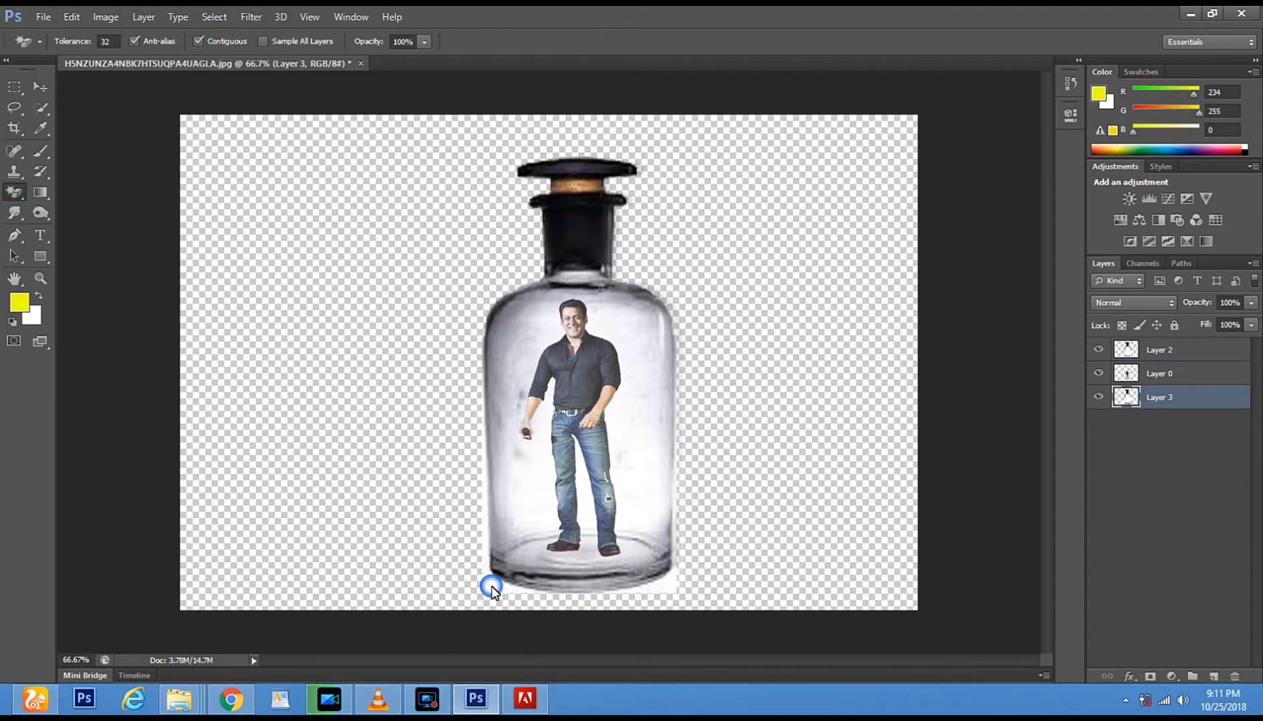
click(664, 592)
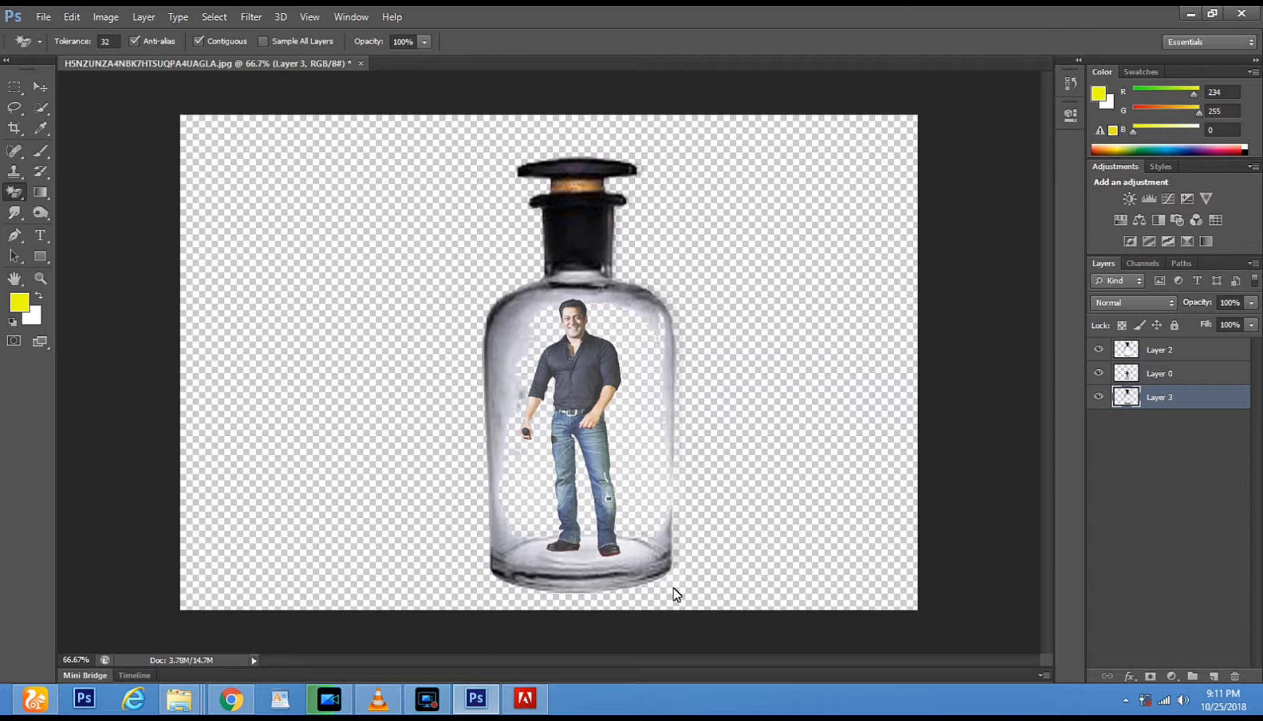
key(ctrl+z)
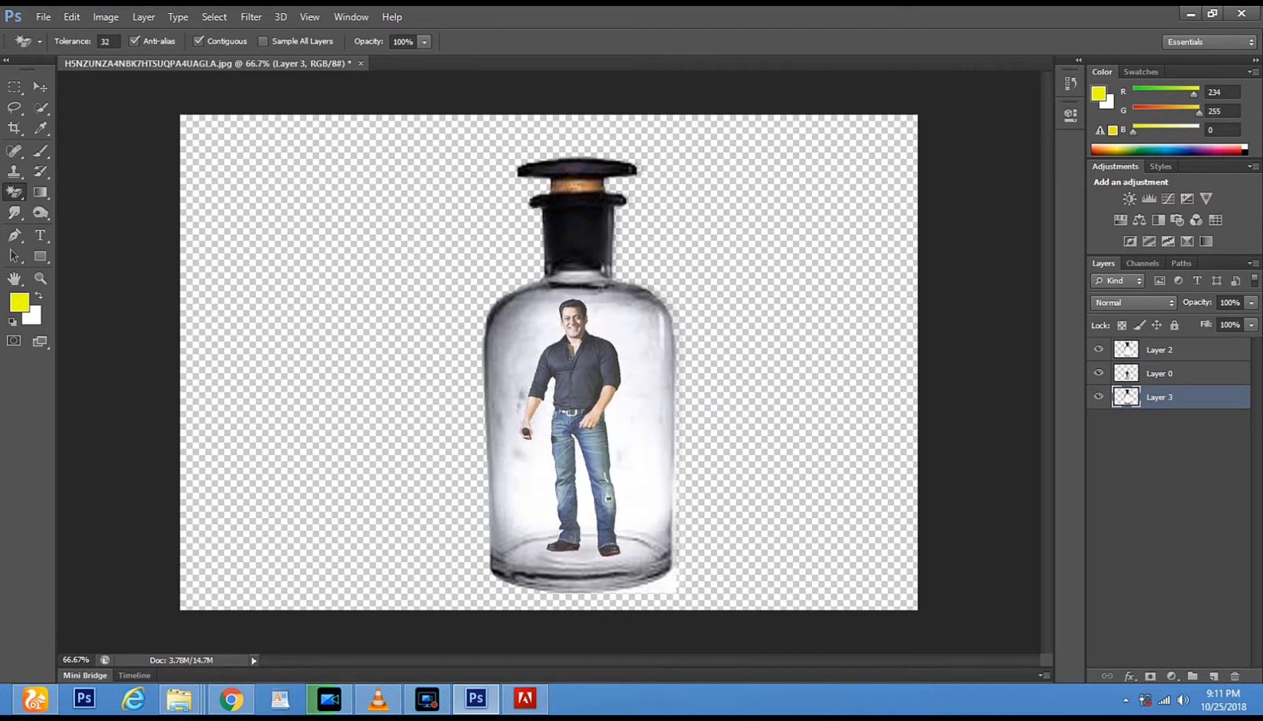
Erase the leftover white beside the bottle's base and right wall on Layer 3 with a 66 px Eraser
right_click(13, 193)
click(74, 190)
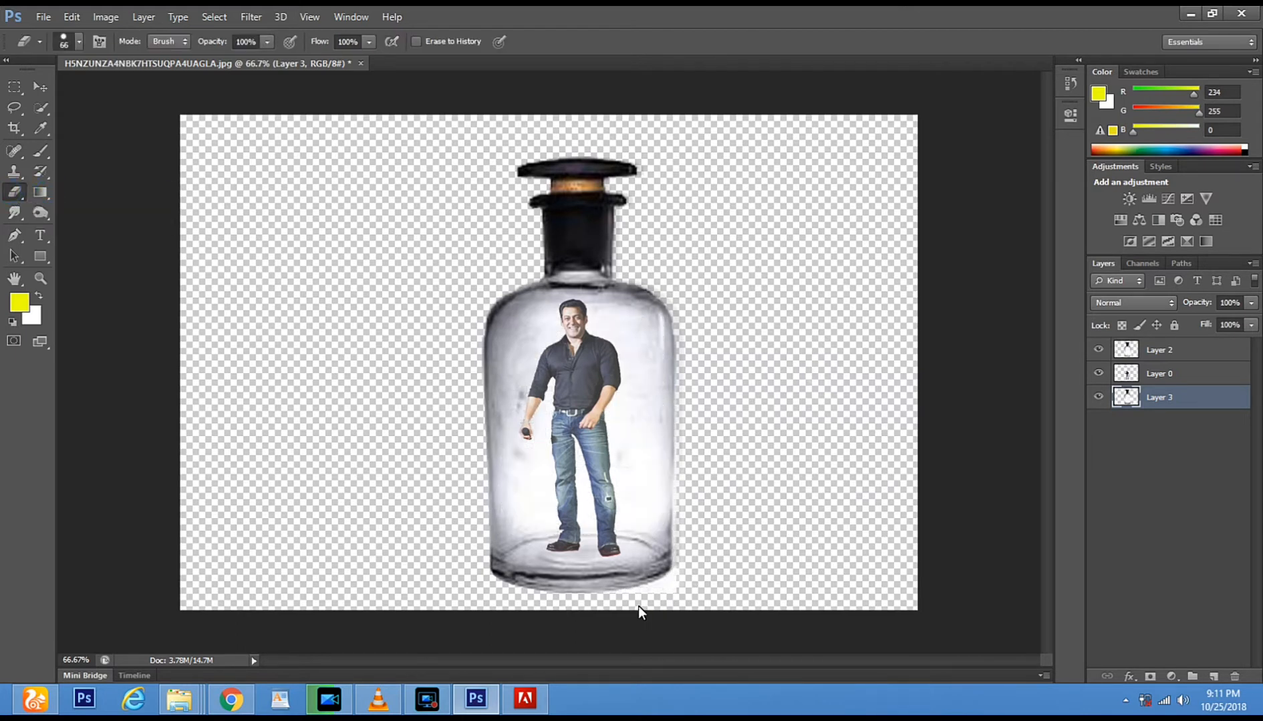
drag(621, 610, 692, 591)
click(692, 510)
click(692, 437)
Open the image water_solutions_w940_h400 from the Desktop
click(42, 17)
click(52, 46)
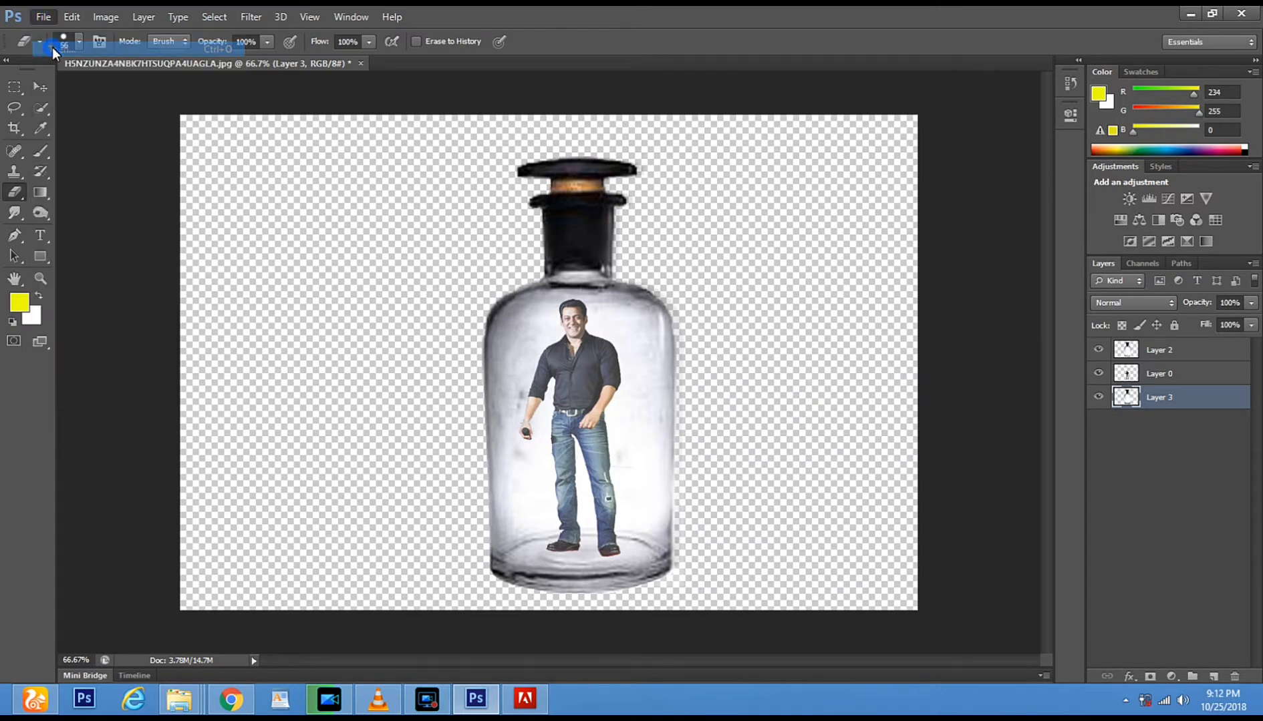
click(461, 238)
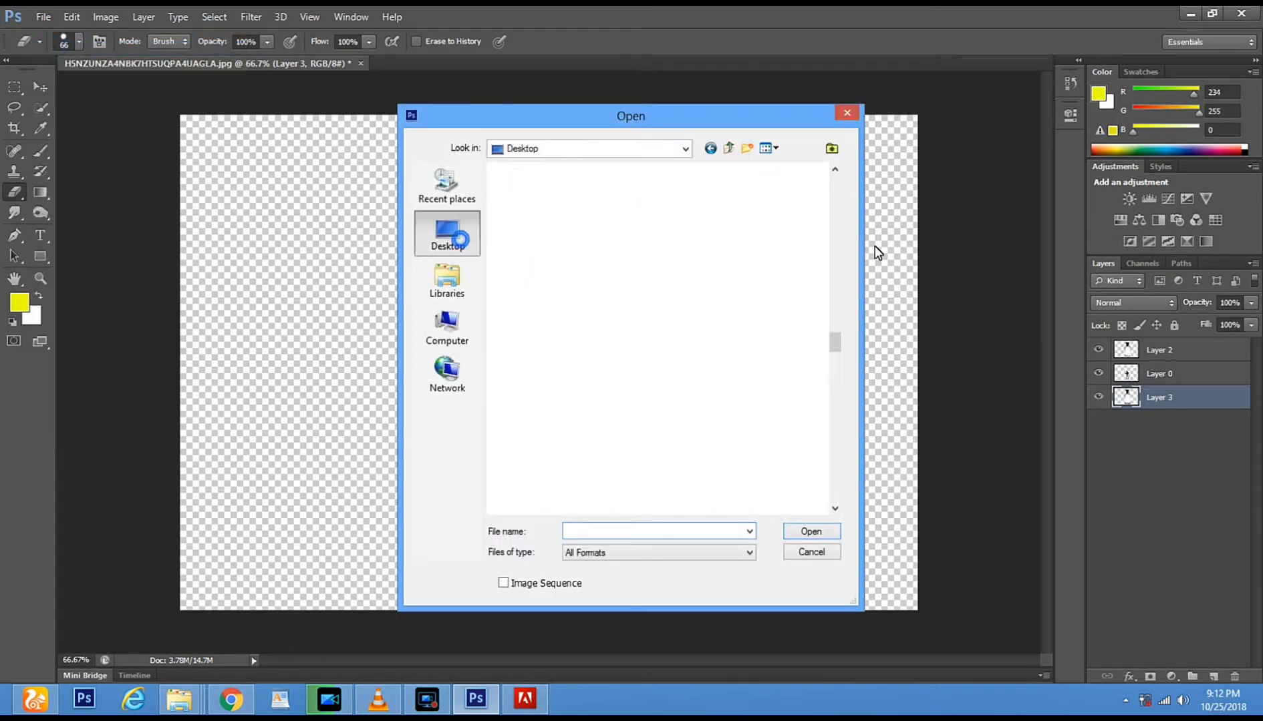
drag(832, 333, 843, 517)
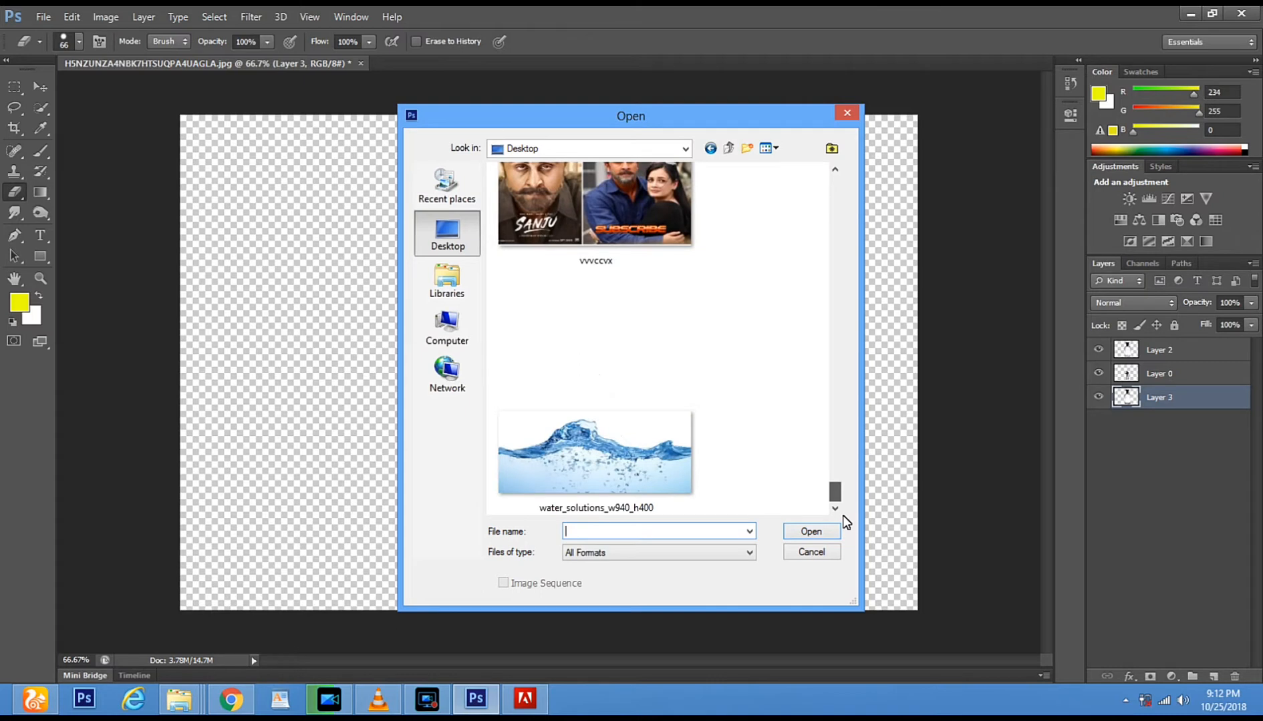
double_click(591, 466)
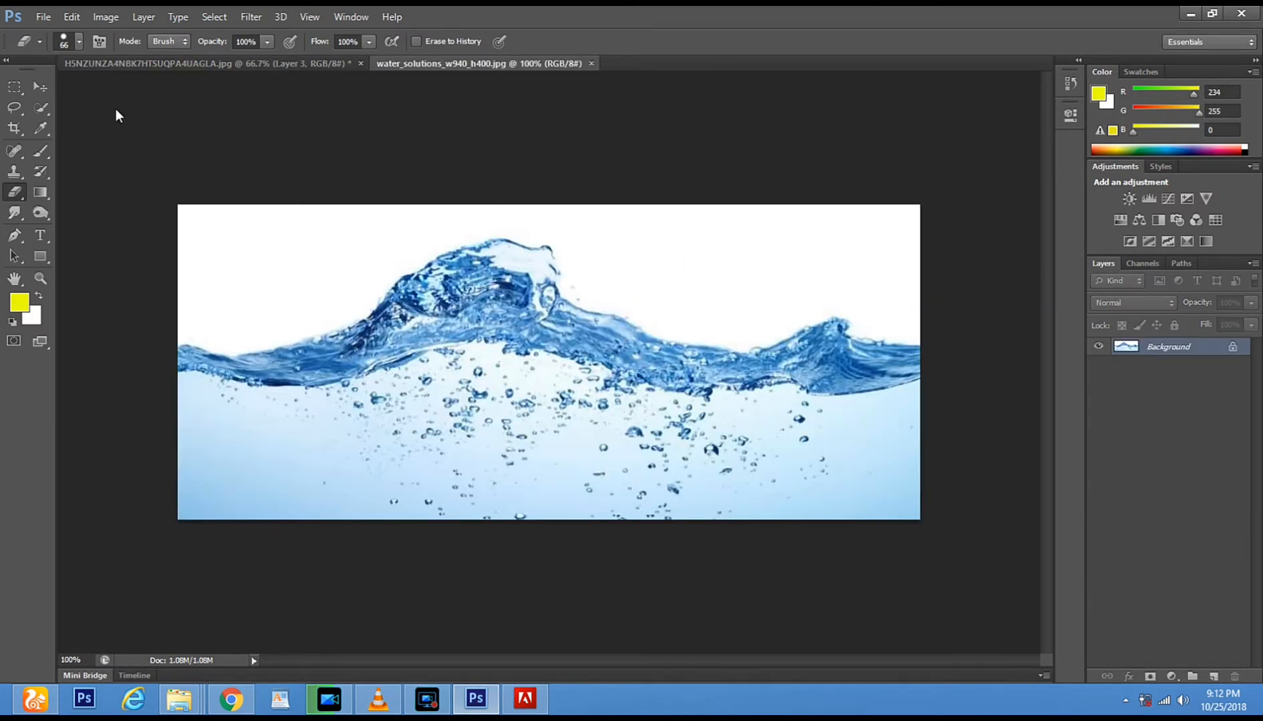
Select the whole water image and remove the white background above the waves with the Magic Eraser at tolerance 32
click(14, 88)
drag(179, 206, 932, 526)
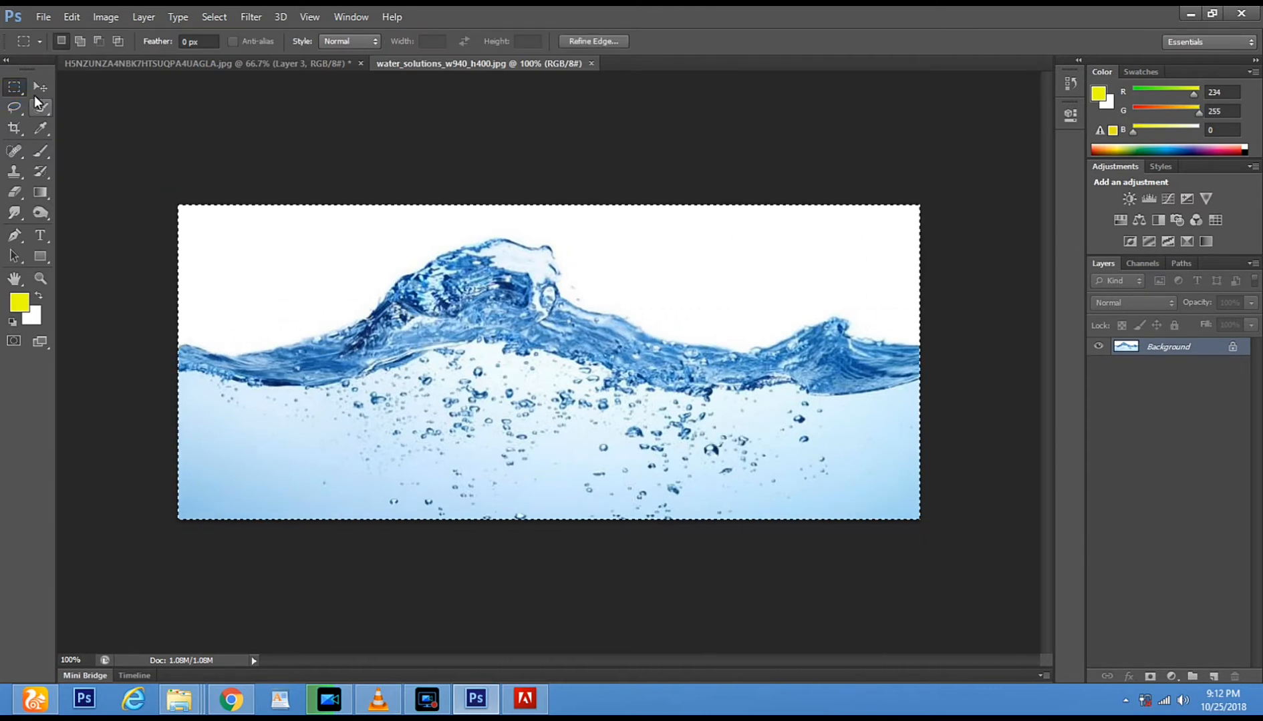
click(16, 194)
right_click(16, 193)
click(79, 223)
click(314, 270)
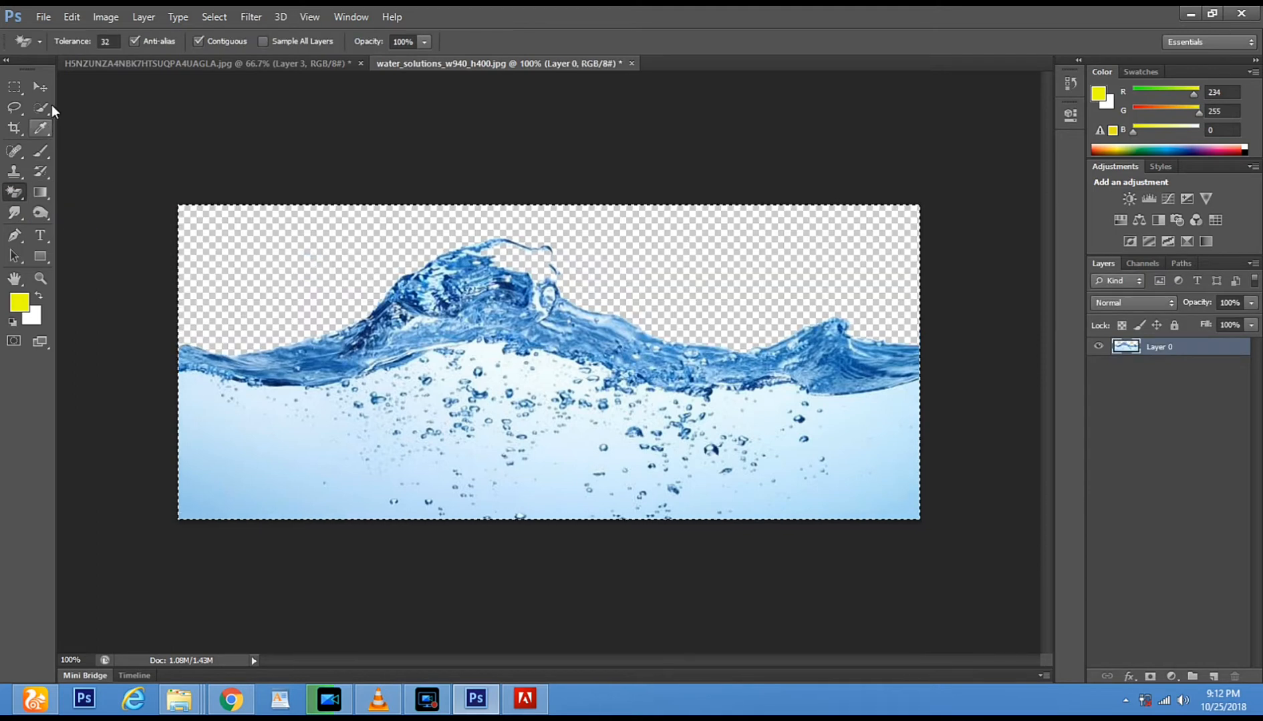
Bring the water into the bottle composite, stack Layer 4 above Layer 0 and position it over the man's lower body
click(48, 87)
mouse_move(481, 387)
mouse_down()
mouse_move(143, 68)
mouse_move(584, 457)
mouse_move(438, 457)
mouse_move(485, 487)
mouse_move(600, 511)
mouse_move(546, 502)
mouse_up()
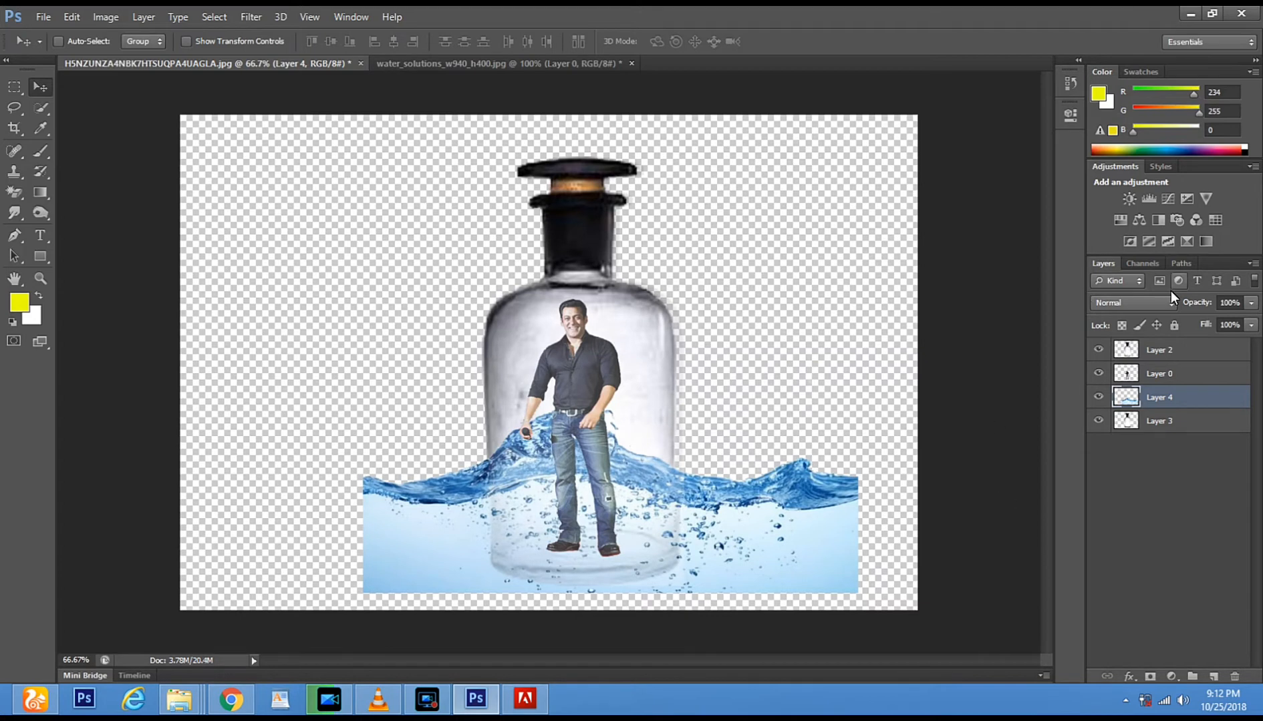
drag(1155, 397, 1164, 374)
drag(597, 475, 634, 503)
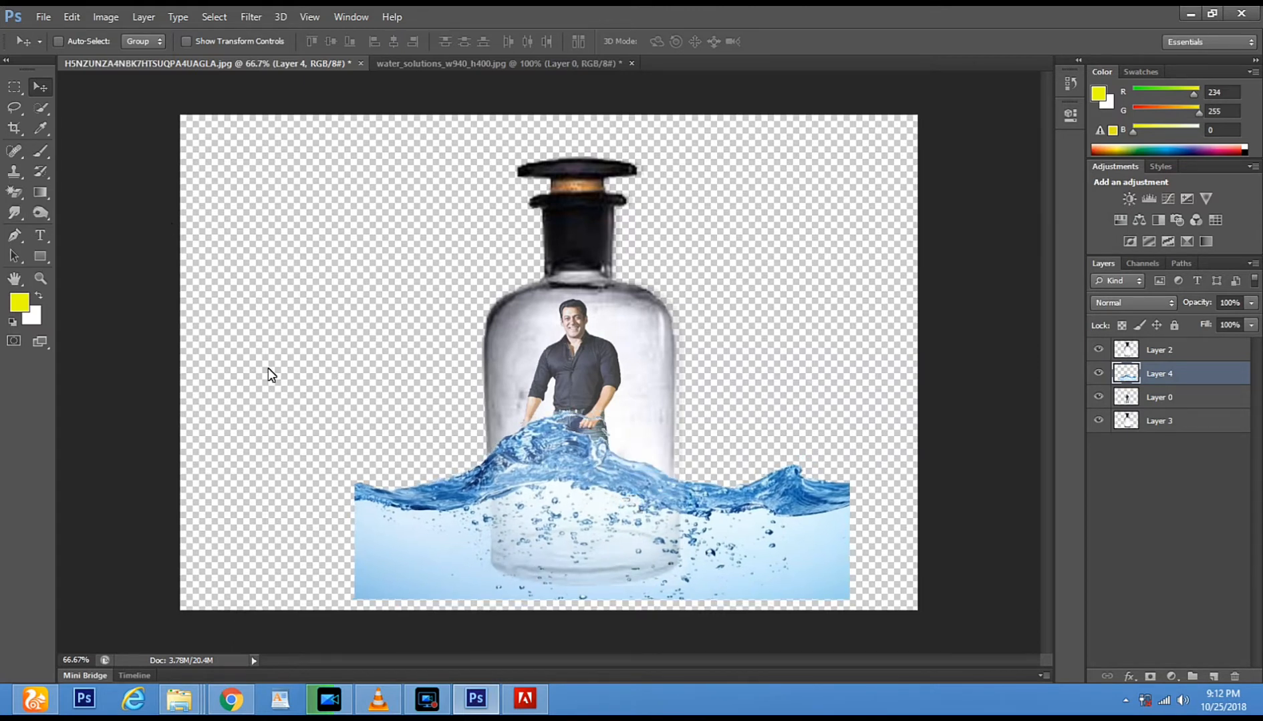
drag(525, 546, 533, 519)
Erase the water outside both sides of the bottle on Layer 4 with a 66 px Eraser
drag(14, 193, 73, 188)
click(470, 424)
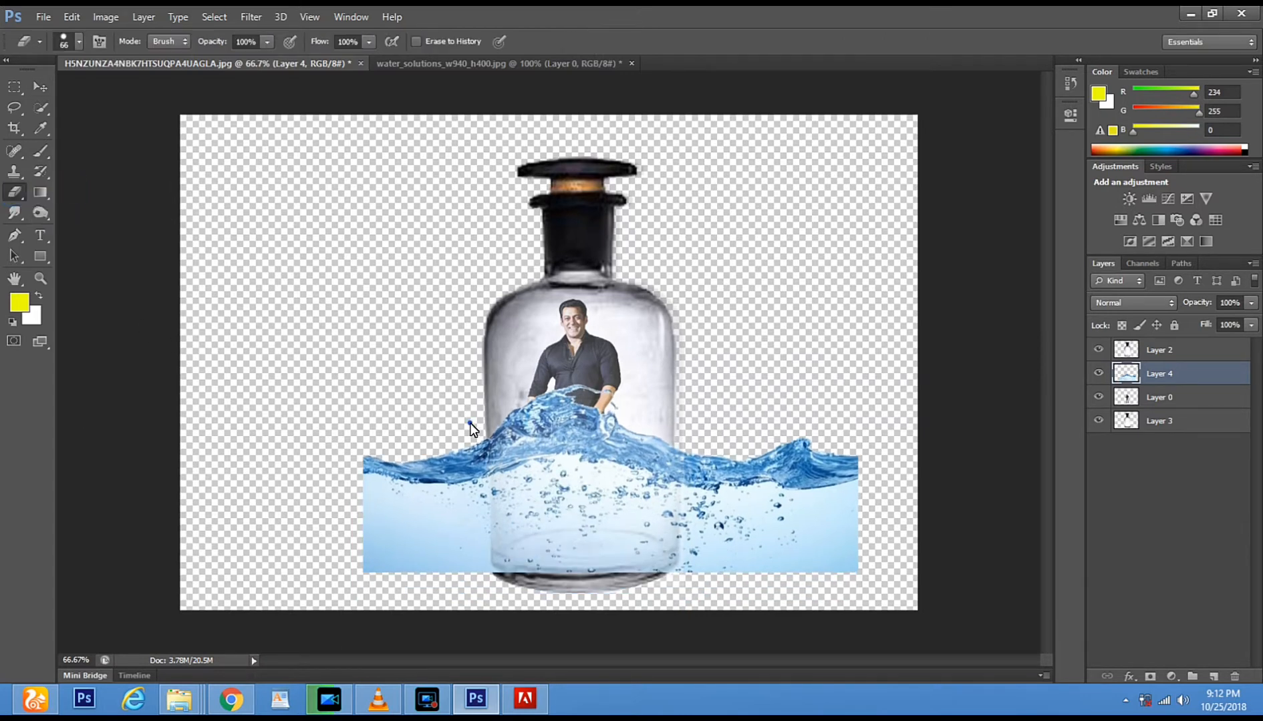
shift+click(476, 542)
shift+click(477, 596)
mouse_move(389, 456)
mouse_down()
mouse_move(411, 470)
mouse_move(451, 532)
mouse_up()
mouse_move(421, 580)
mouse_down()
mouse_move(356, 426)
mouse_move(376, 602)
mouse_up()
mouse_move(690, 423)
mouse_down()
mouse_move(693, 577)
mouse_move(722, 453)
mouse_move(741, 567)
mouse_move(857, 605)
mouse_move(835, 461)
mouse_up()
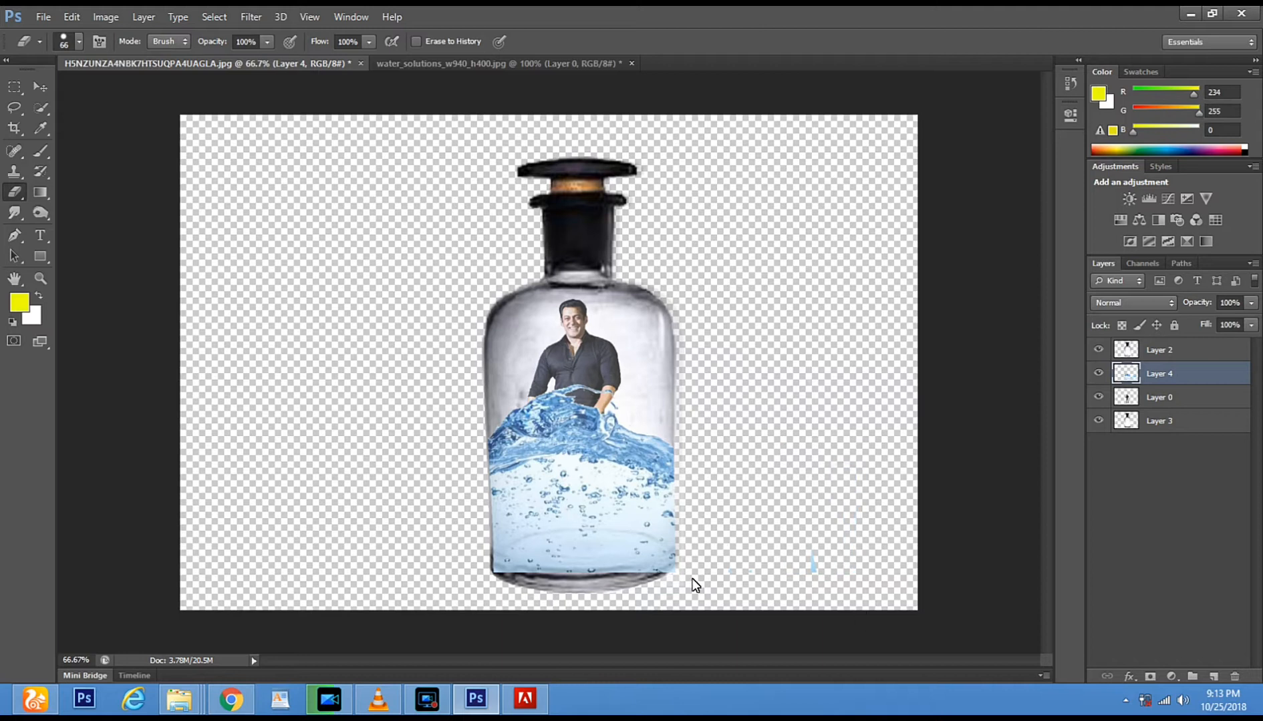
Trim the water on Layer 4 along the bottle's right wall, undoing an eraser stroke on the way
shift+click(682, 428)
click(106, 17)
click(75, 34)
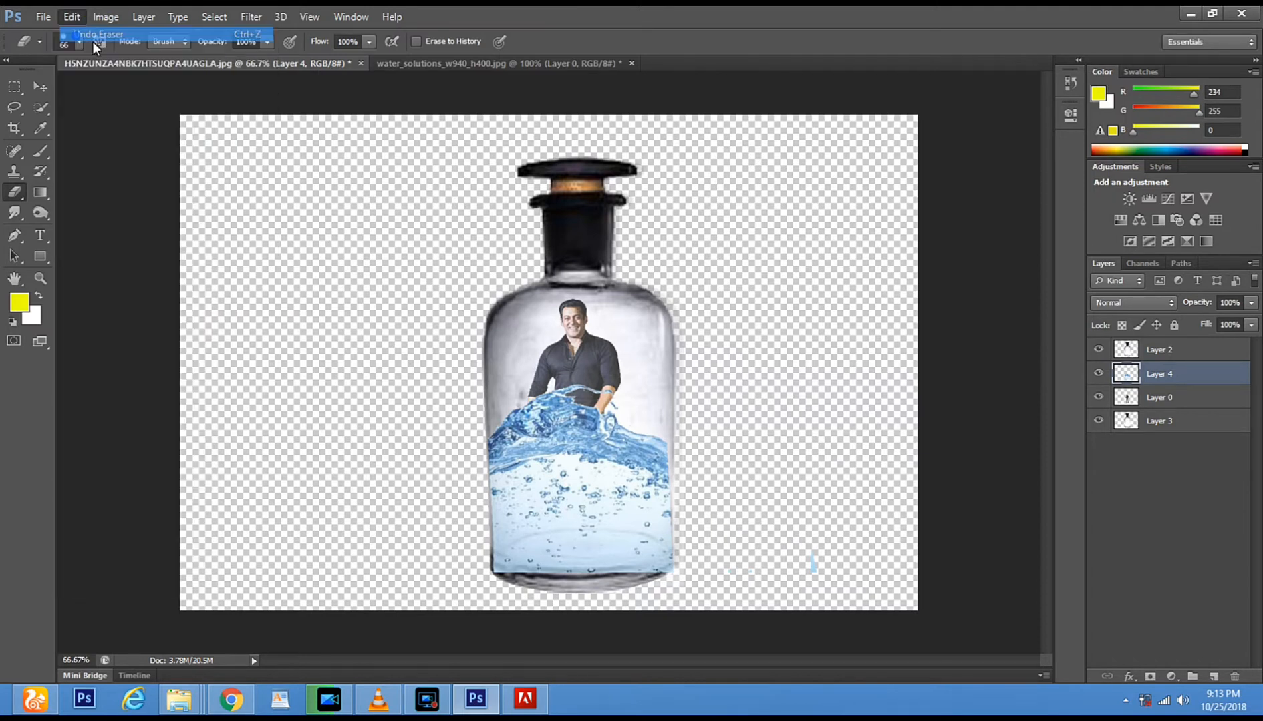
shift+click(688, 538)
shift+click(684, 568)
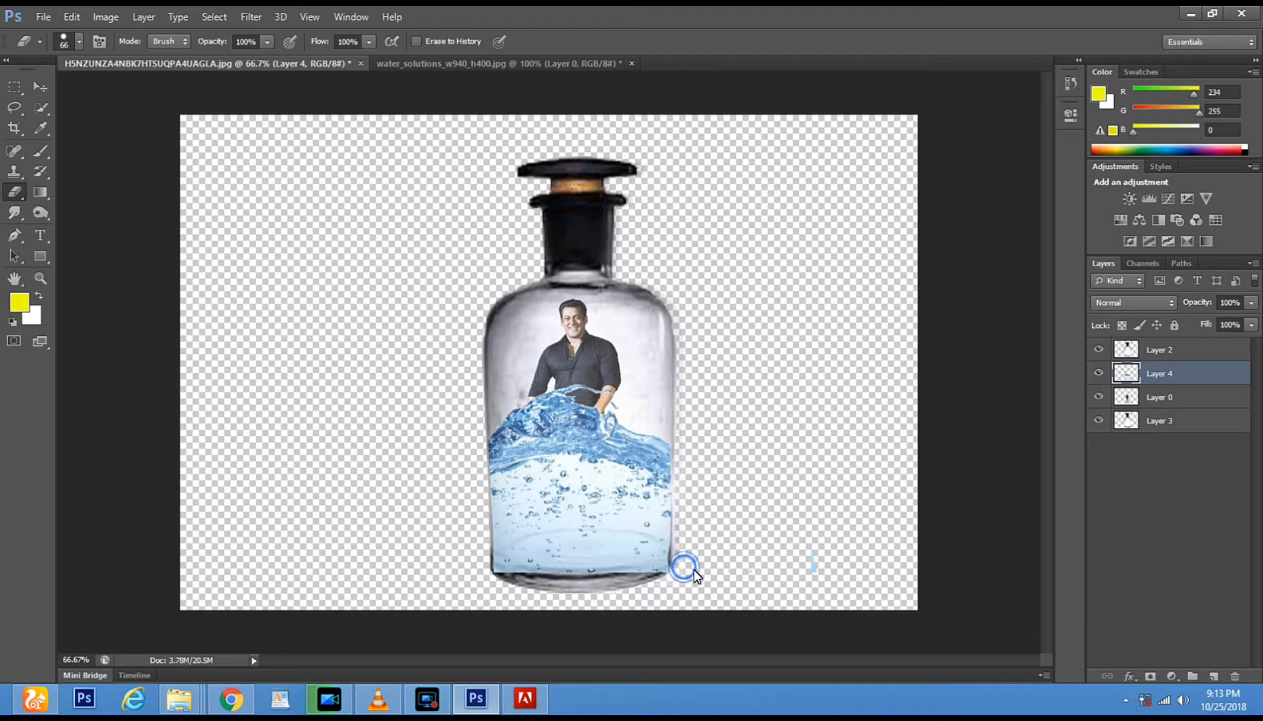
Erase the water over the bottle's base rim and along its left wall on Layer 4
drag(687, 559, 607, 585)
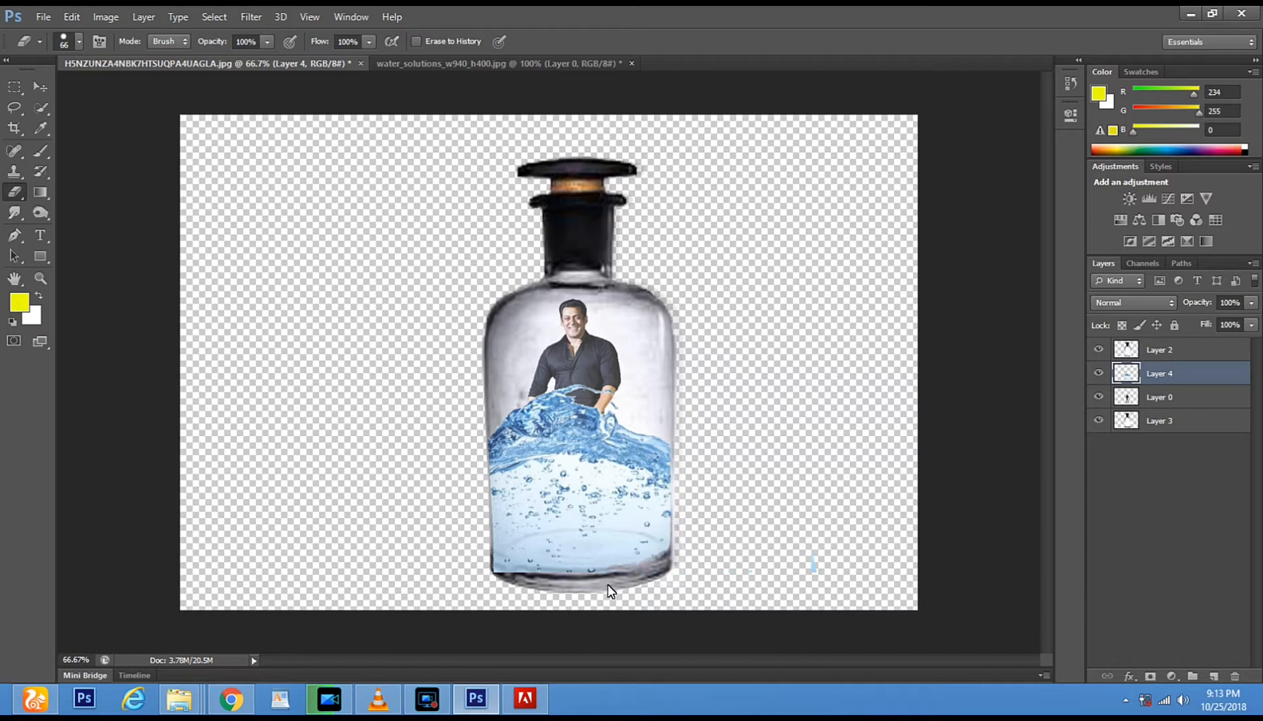
shift+click(509, 578)
shift+click(492, 570)
shift+click(481, 557)
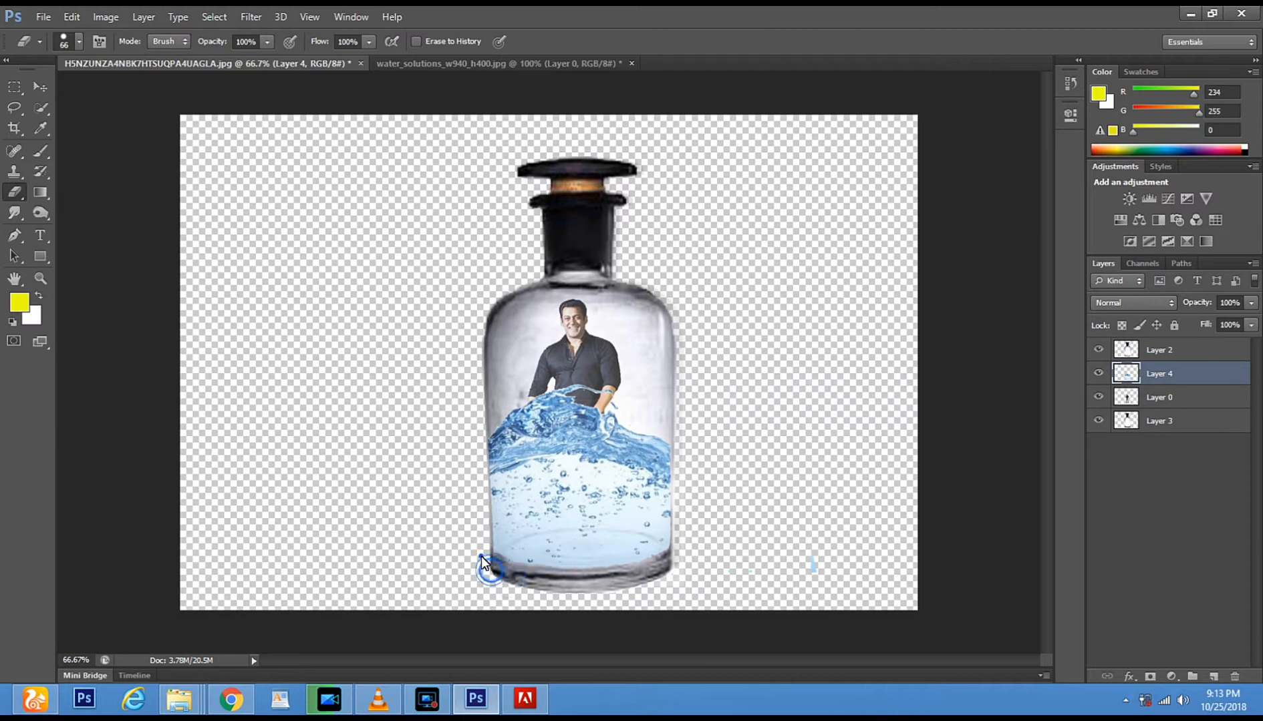
shift+click(473, 437)
shift+click(476, 411)
shift+click(477, 519)
Set the fill of Layer 4 to 66% and try to shift the water inside the bottle
click(1246, 325)
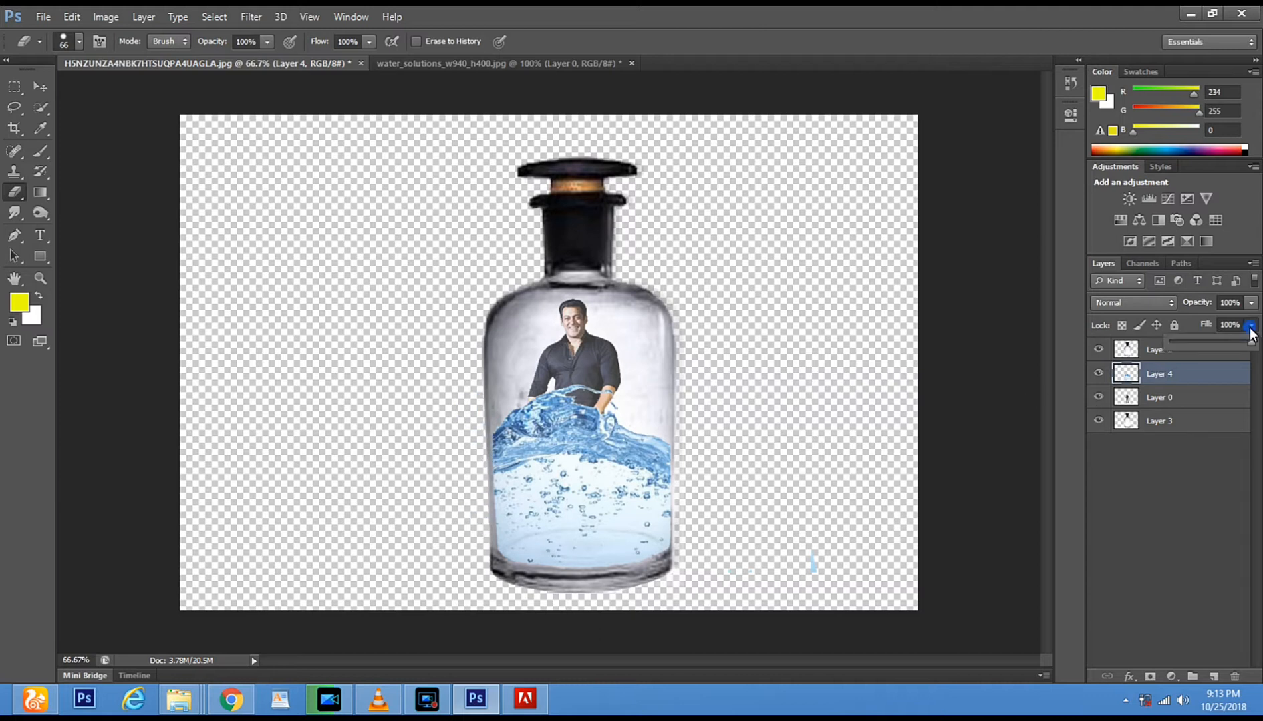
drag(1226, 346, 1222, 346)
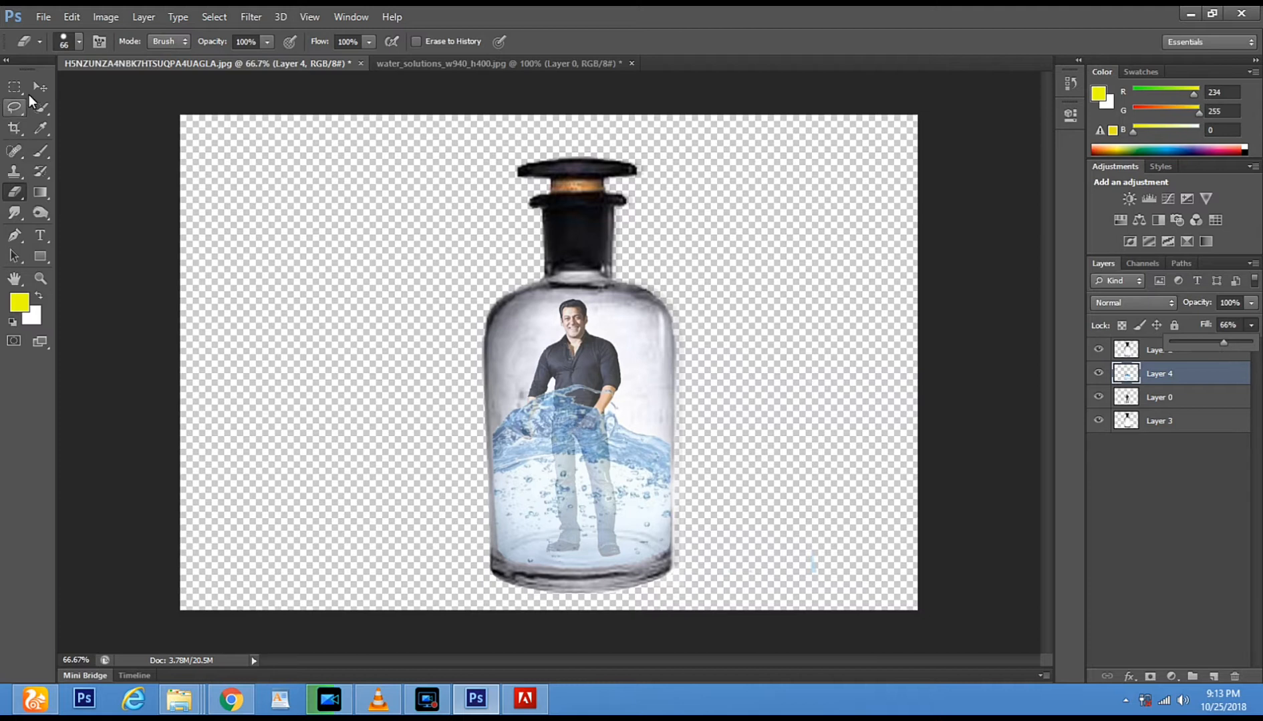
key(v)
right_click(552, 462)
click(565, 469)
drag(565, 470, 581, 488)
key(ctrl+z)
click(1178, 376)
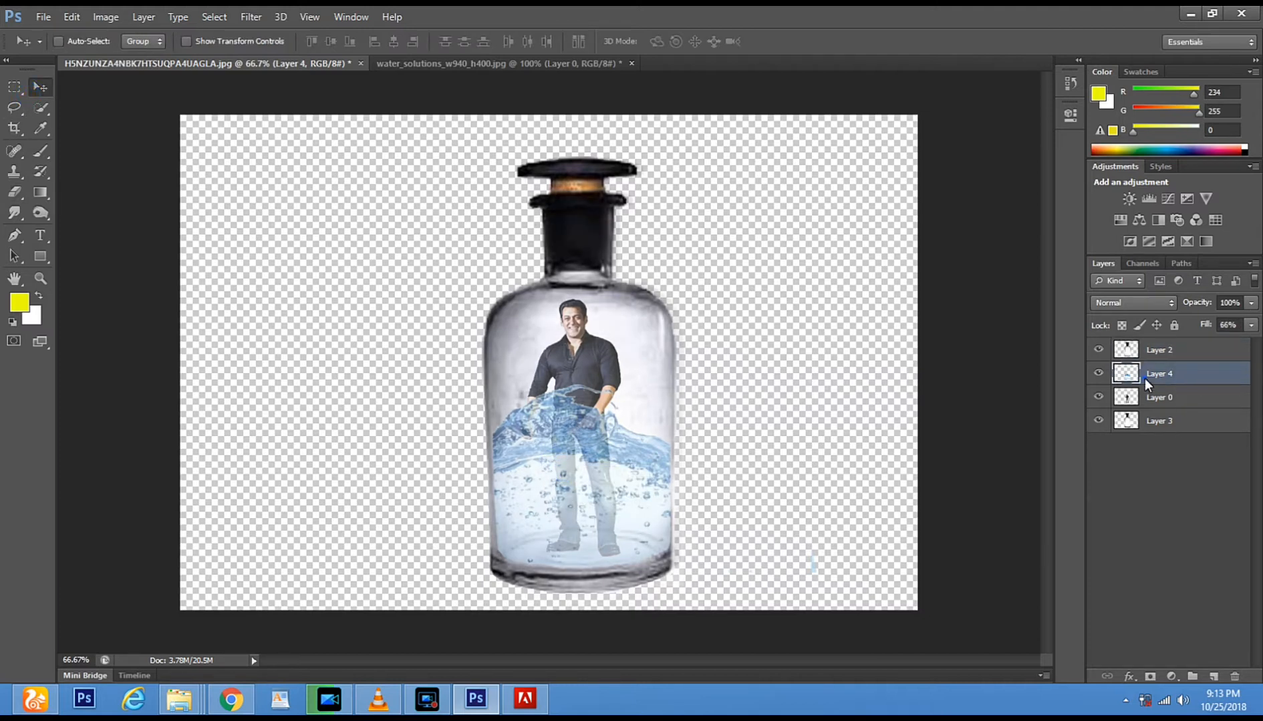
Lower the water on Layer 4 to the man's shins and set the layer's fill to 75%
right_click(542, 471)
click(551, 469)
click(1142, 375)
drag(529, 452, 545, 488)
click(1251, 326)
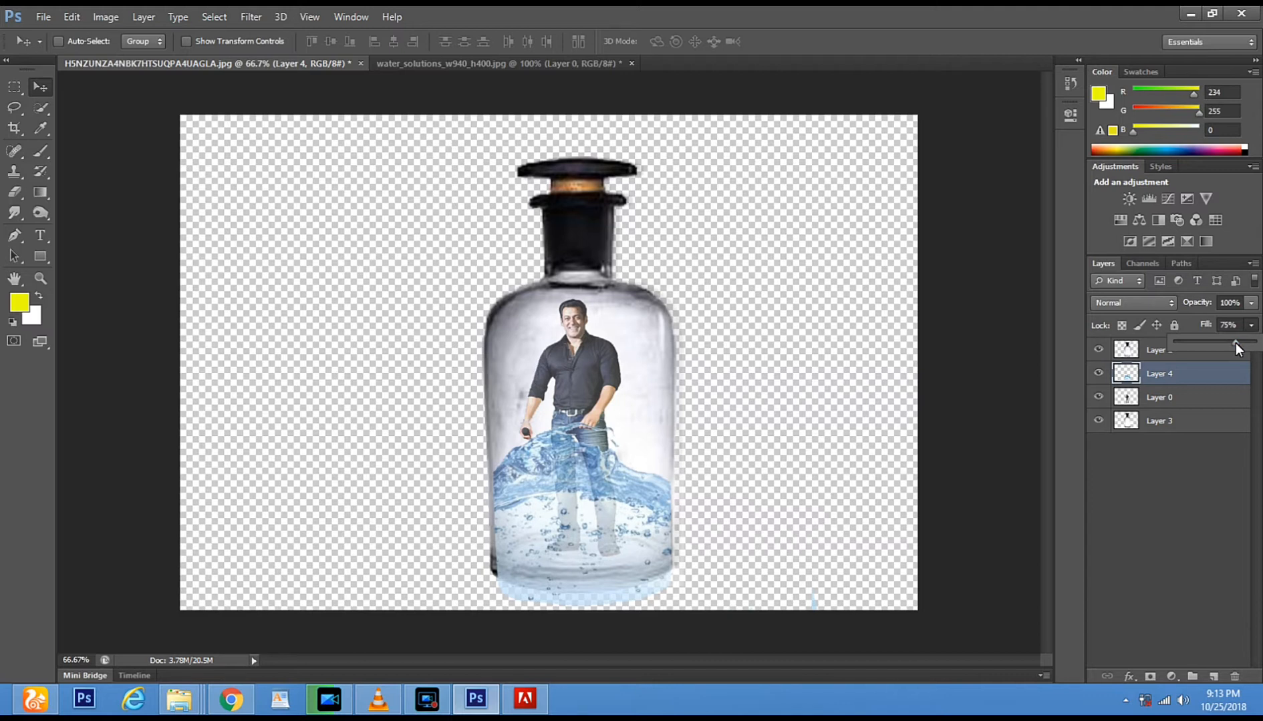
drag(568, 476, 576, 532)
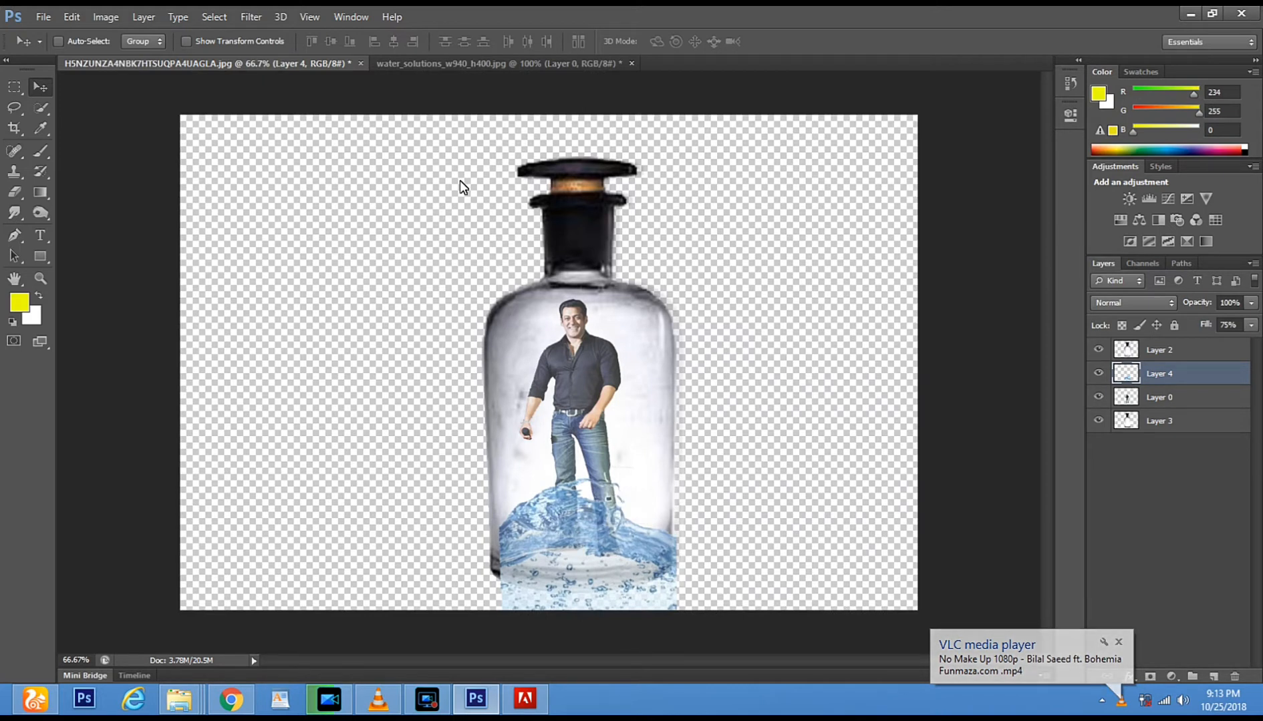
Erase the water overlapping the bottle's base on Layer 4 and shift the remaining wave slightly down
click(14, 193)
mouse_move(487, 579)
mouse_down()
mouse_move(735, 610)
mouse_move(589, 602)
mouse_up()
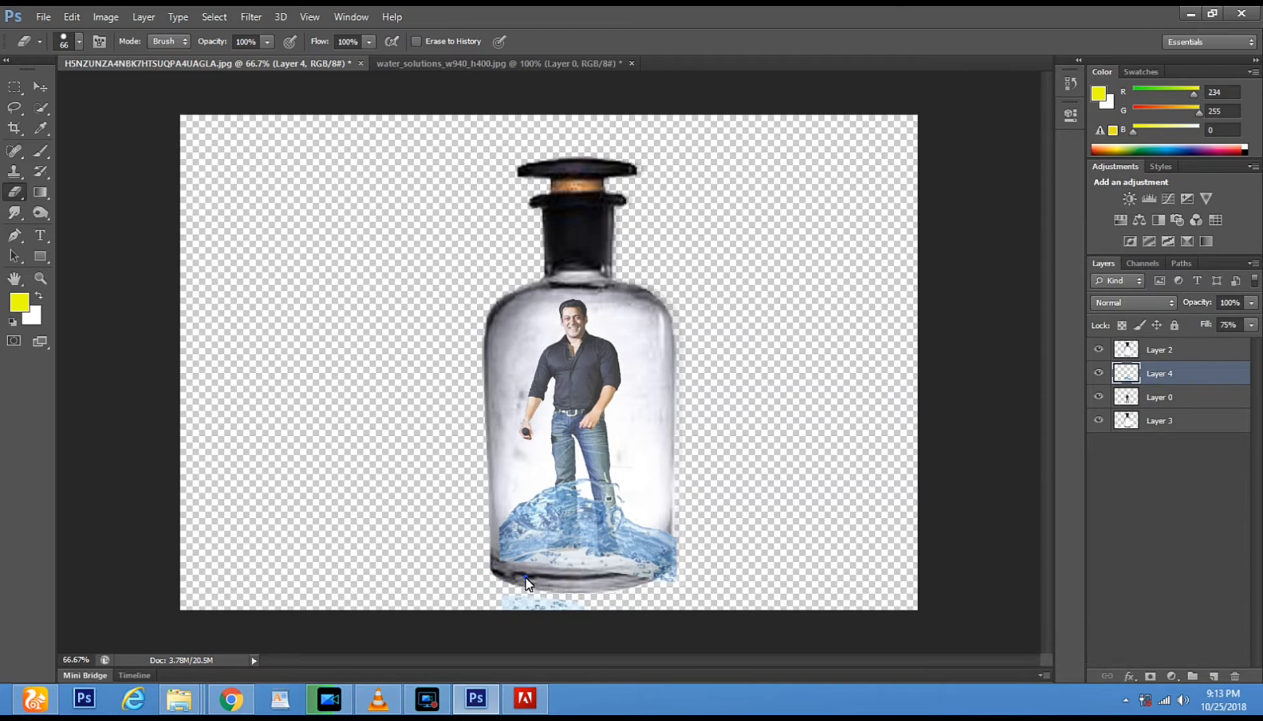
drag(632, 577, 658, 592)
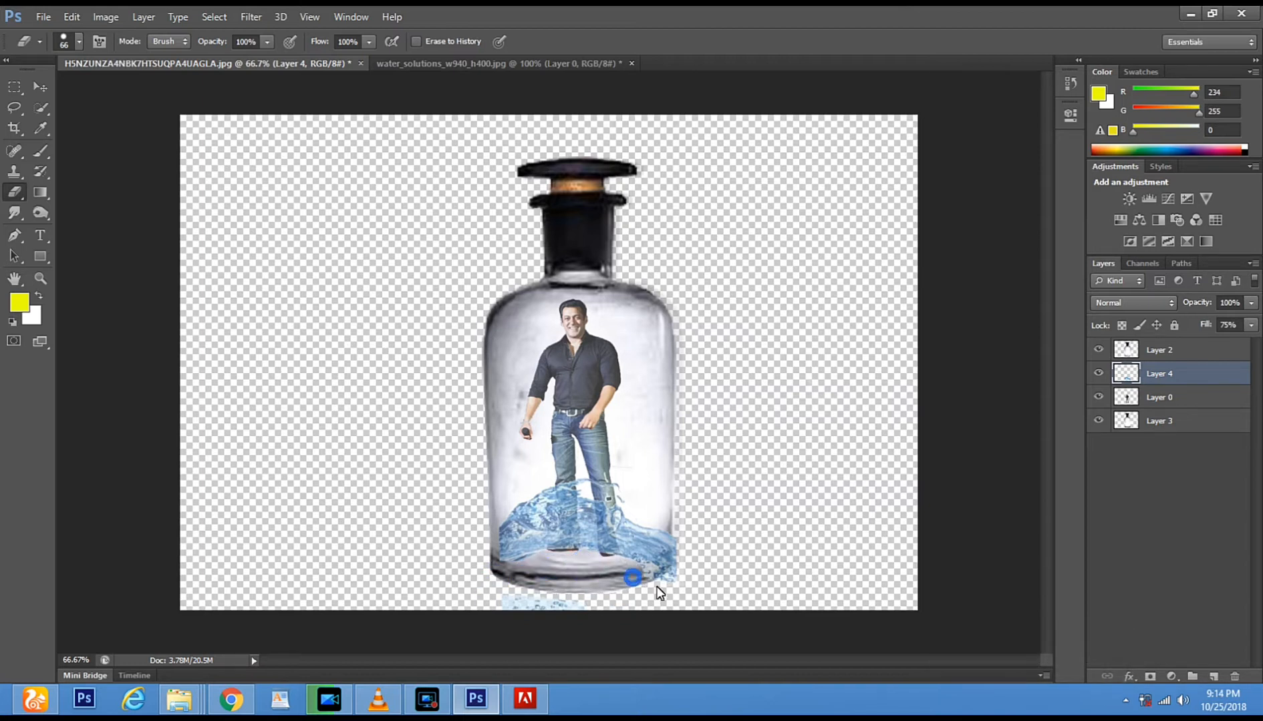
click(40, 87)
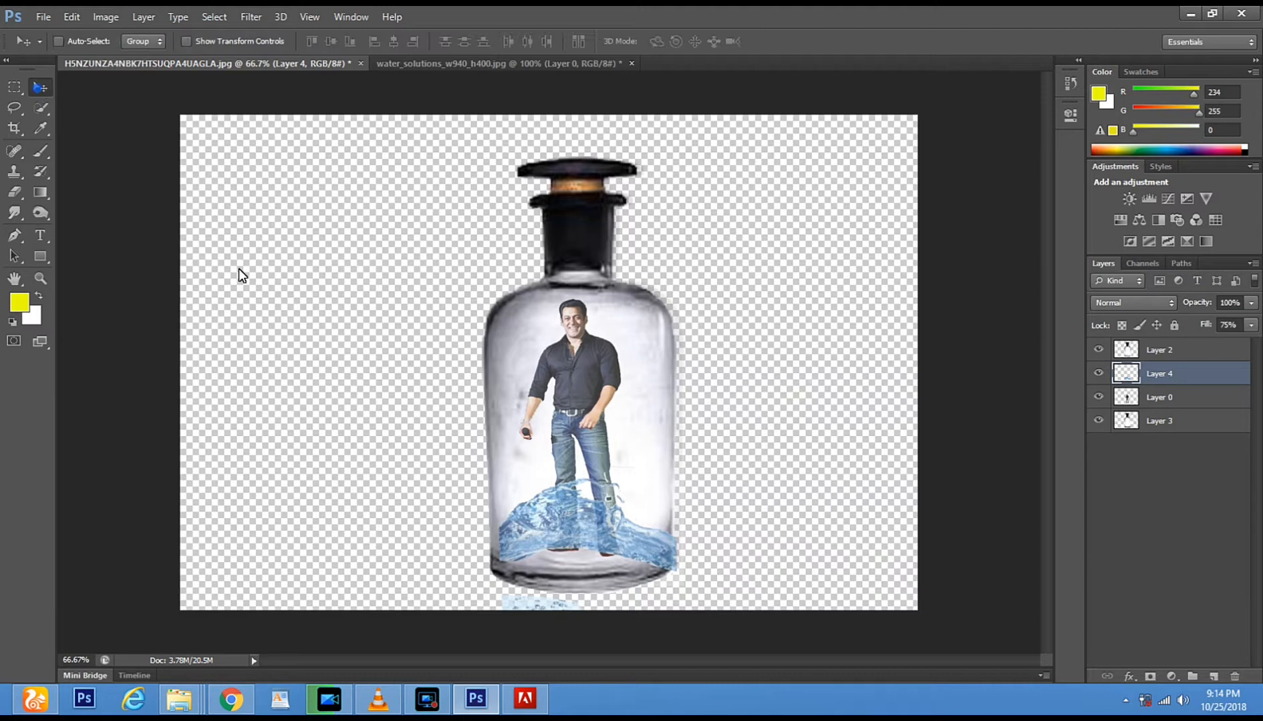
drag(570, 514, 570, 527)
Duplicate Layer 4 and then its copy to stack three water layers
right_click(1138, 378)
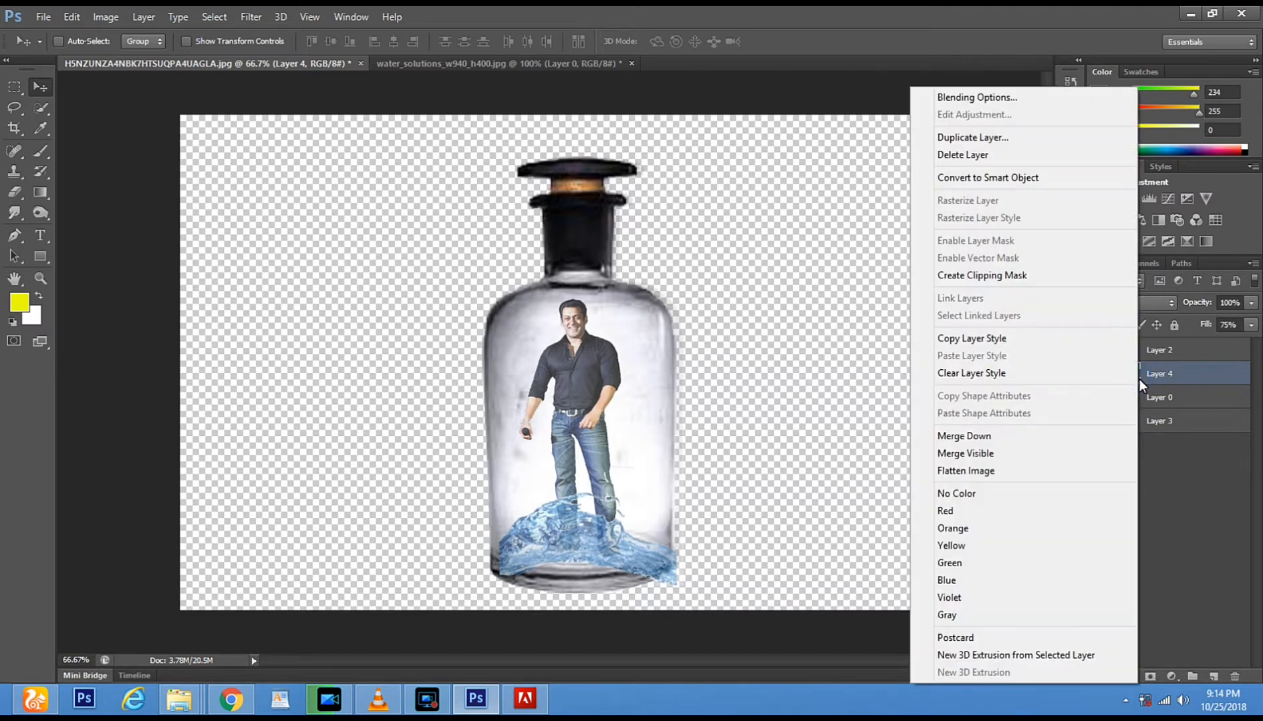
click(996, 137)
click(795, 218)
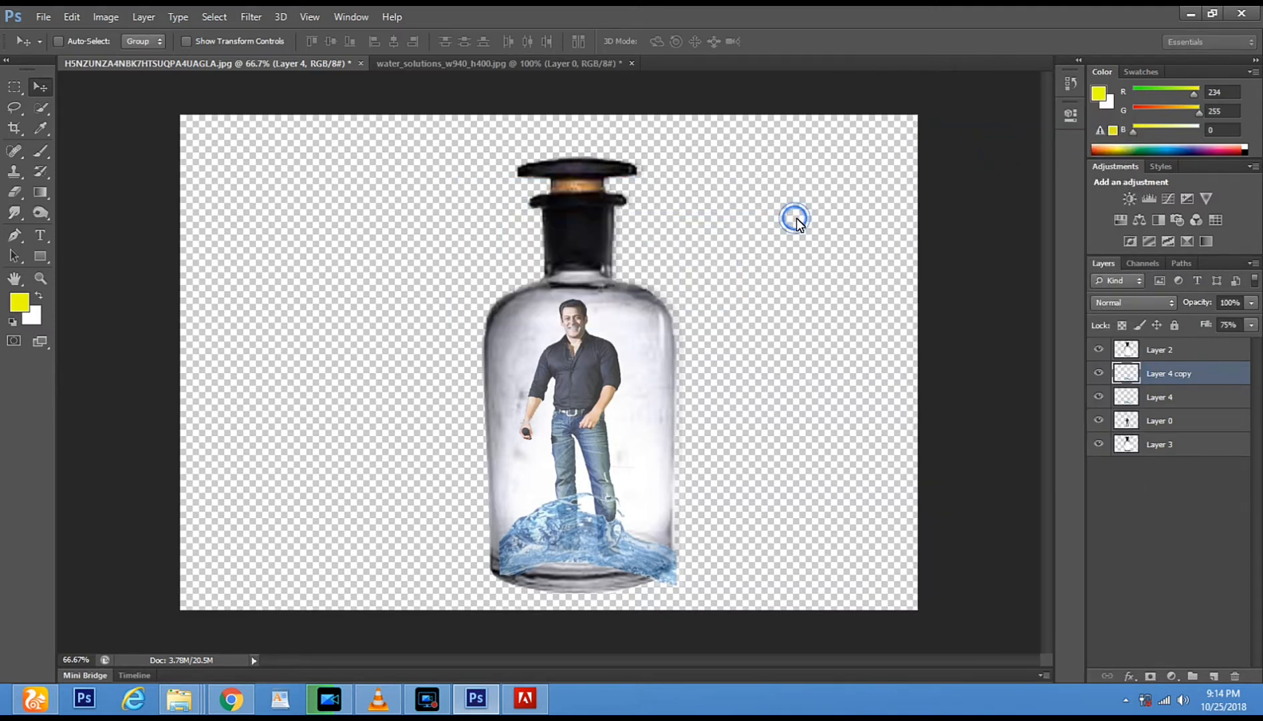
right_click(1167, 374)
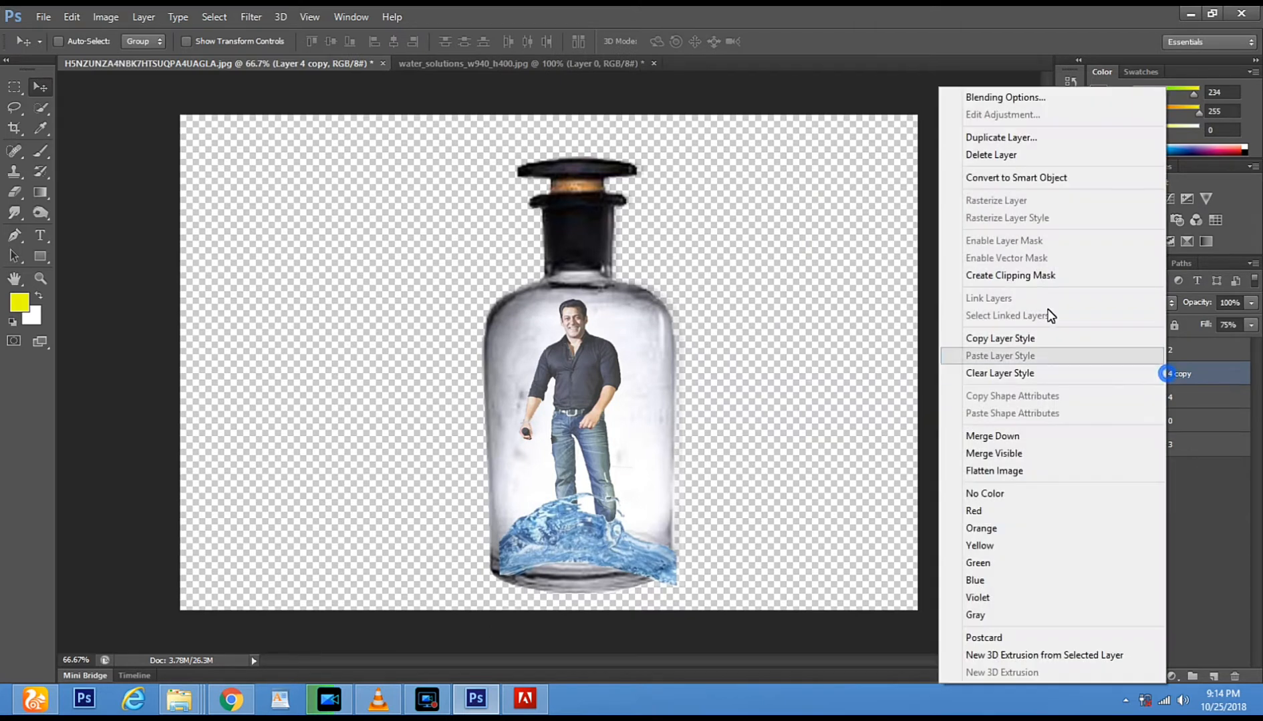
click(1027, 139)
click(737, 219)
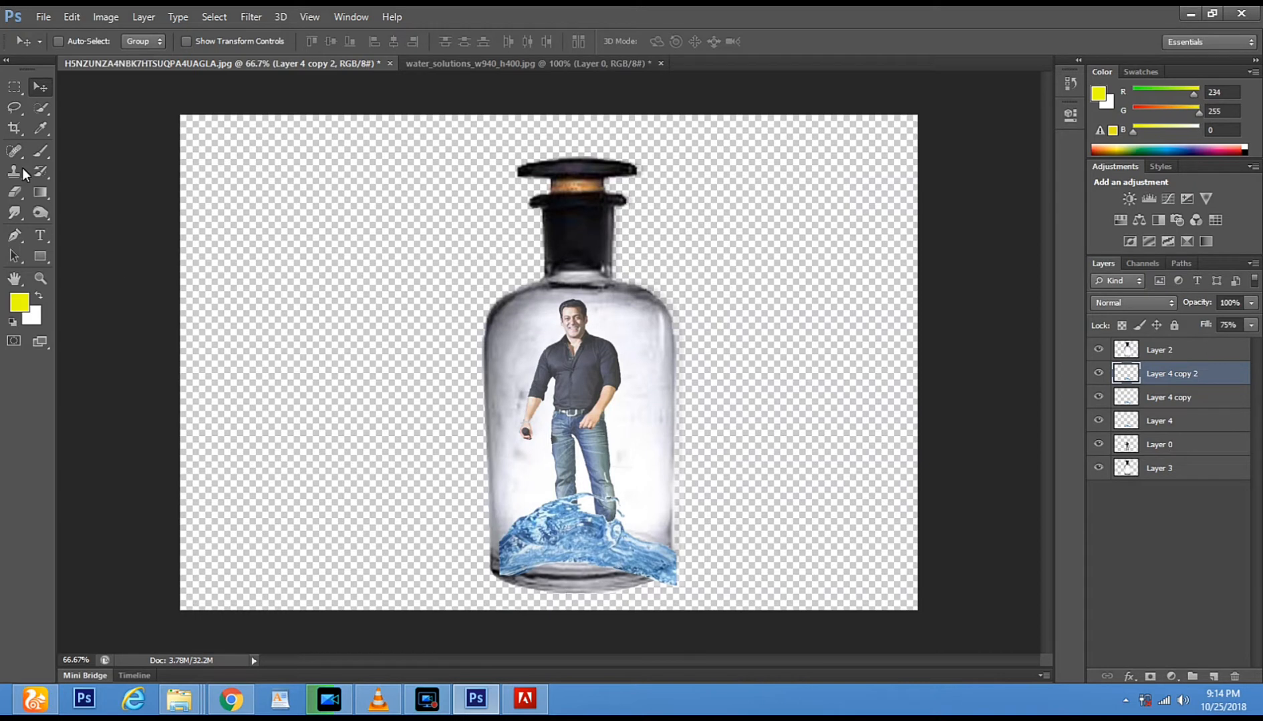
Raise the wave on Layer 4 copy 2 up the man's legs and duplicate that layer
drag(554, 528, 549, 495)
key(ctrl+j)
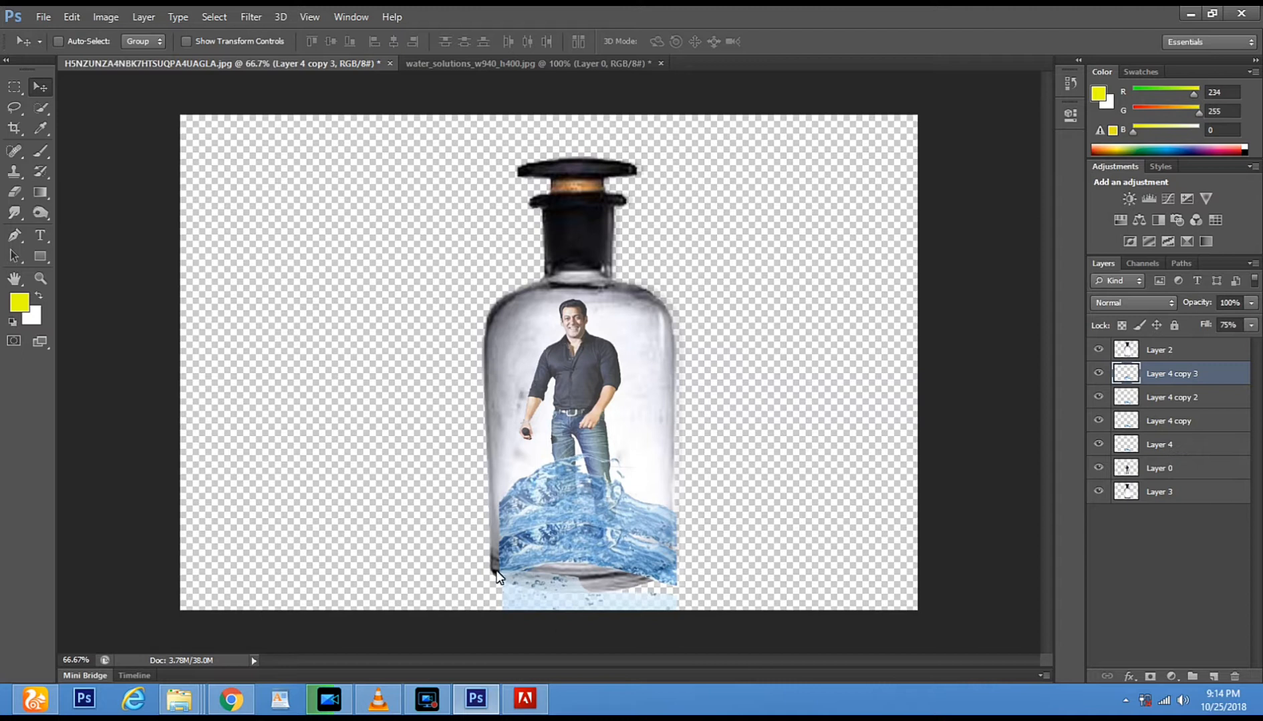
right_click(562, 556)
click(576, 566)
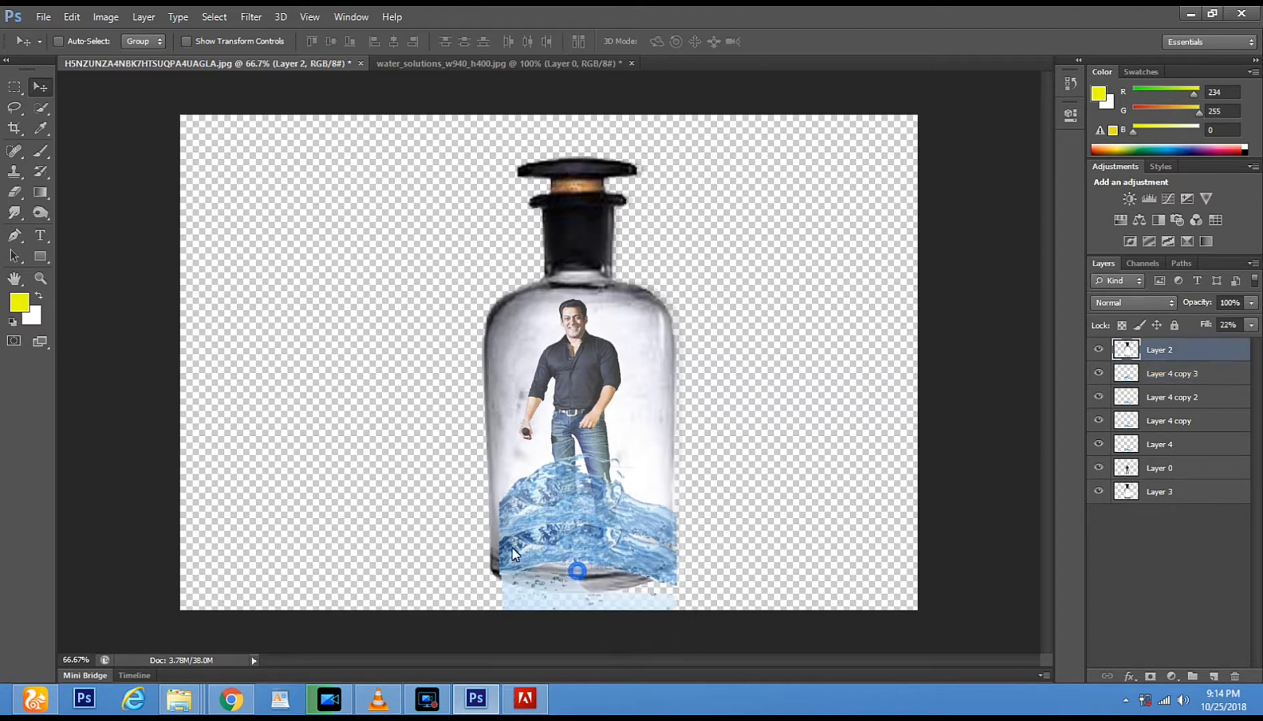
click(14, 193)
click(504, 585)
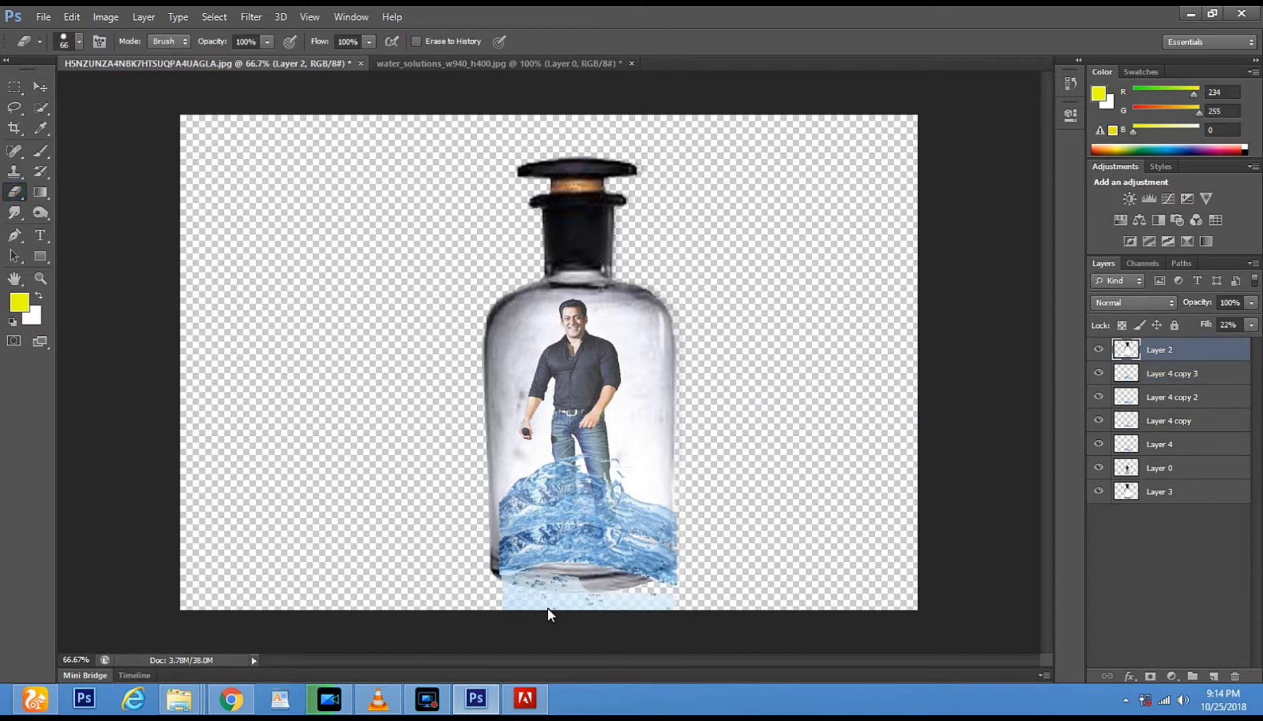
click(40, 87)
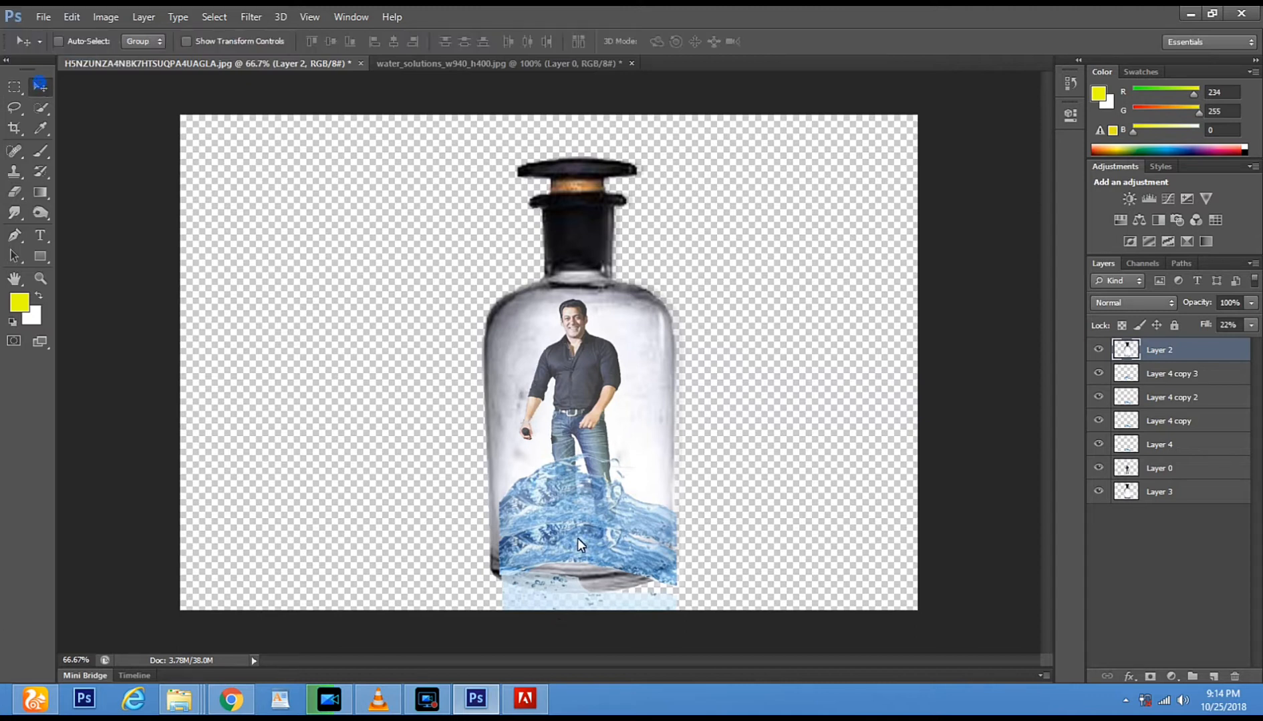
Erase the water hanging below the bottle's base on Layer 4 copy 3
right_click(538, 593)
click(549, 595)
key(e)
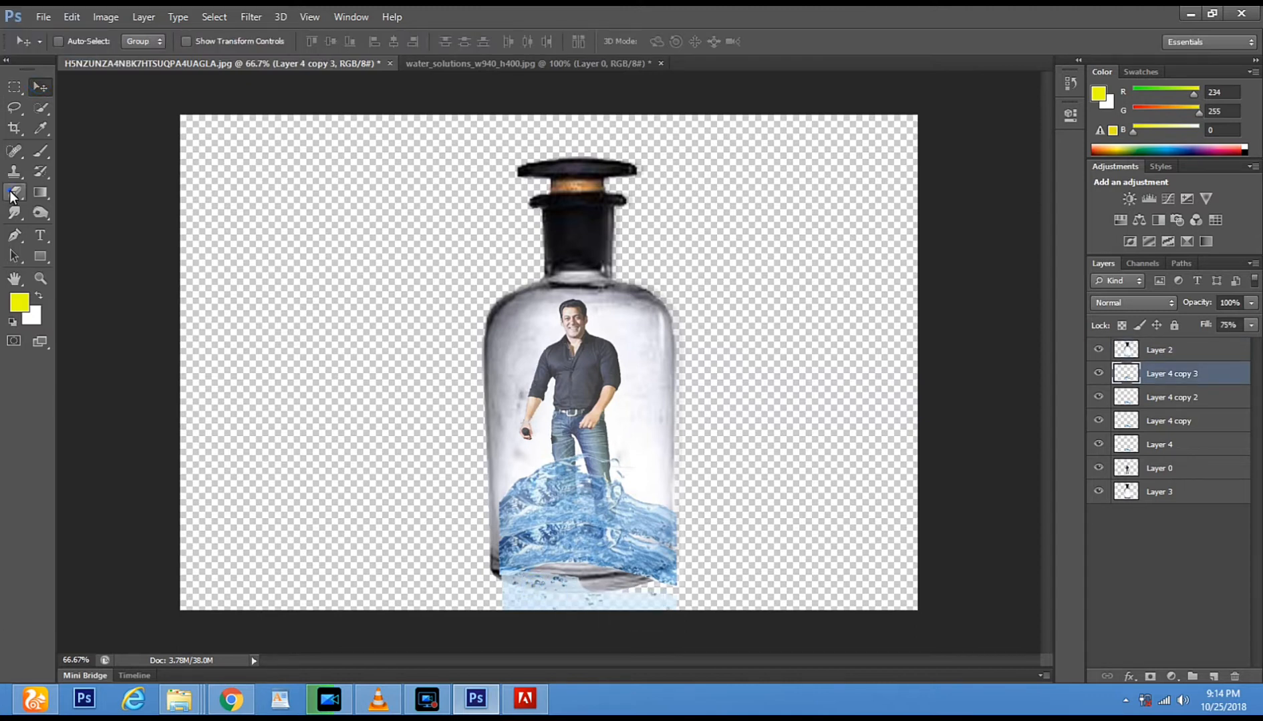
drag(551, 606, 521, 597)
click(529, 590)
click(480, 566)
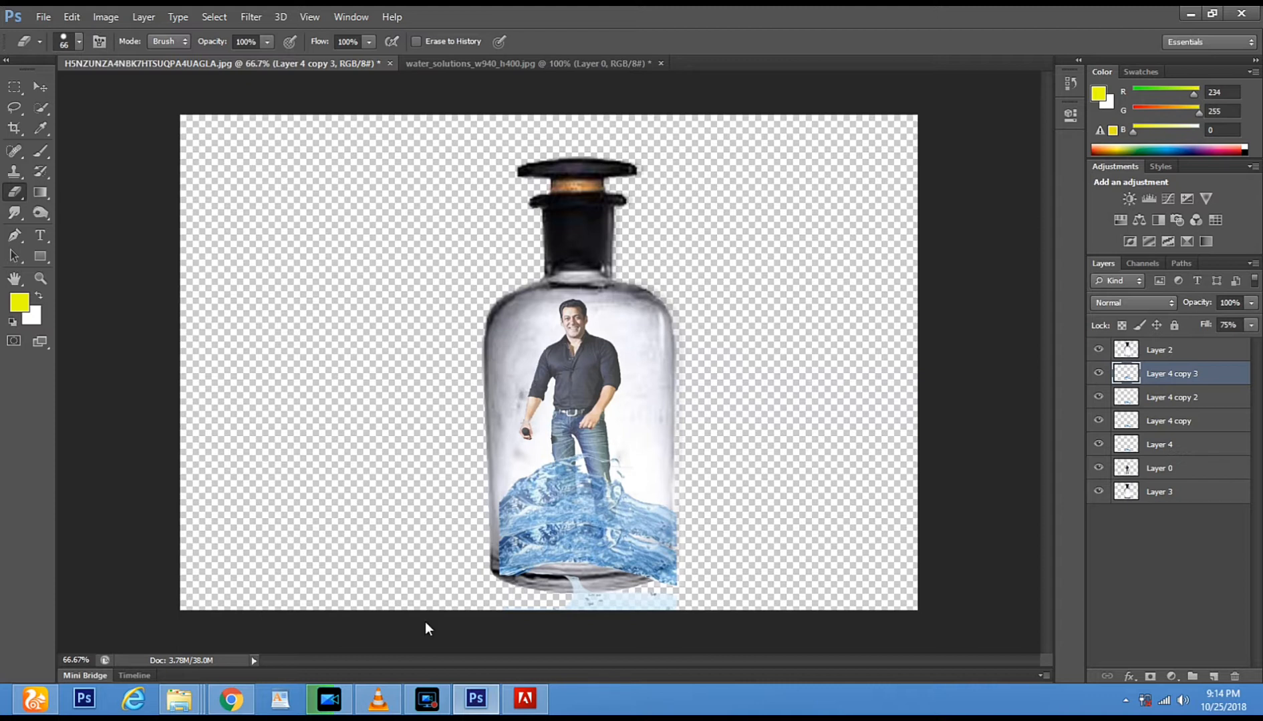
mouse_move(575, 597)
mouse_down()
mouse_move(567, 589)
mouse_move(579, 602)
mouse_move(693, 600)
mouse_move(657, 610)
mouse_up()
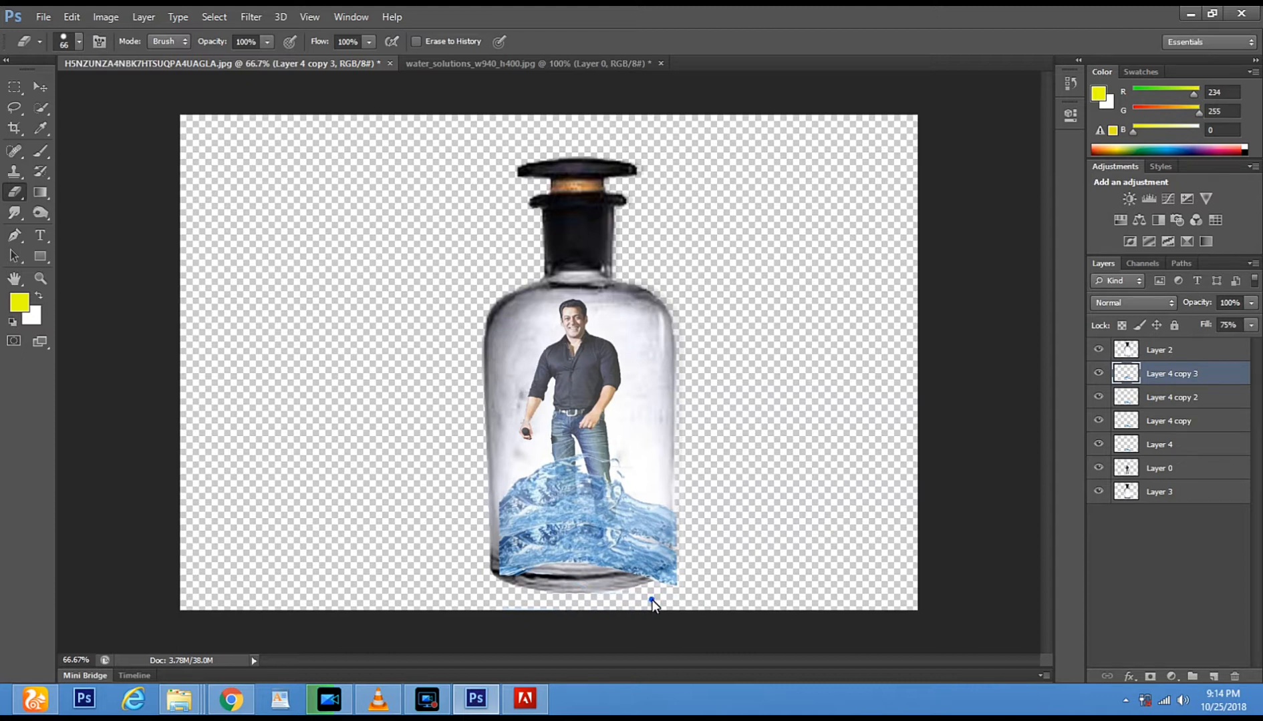
Select Layer 2 and erase part of its glass overlay around the water in the lower part of the bottle
click(38, 88)
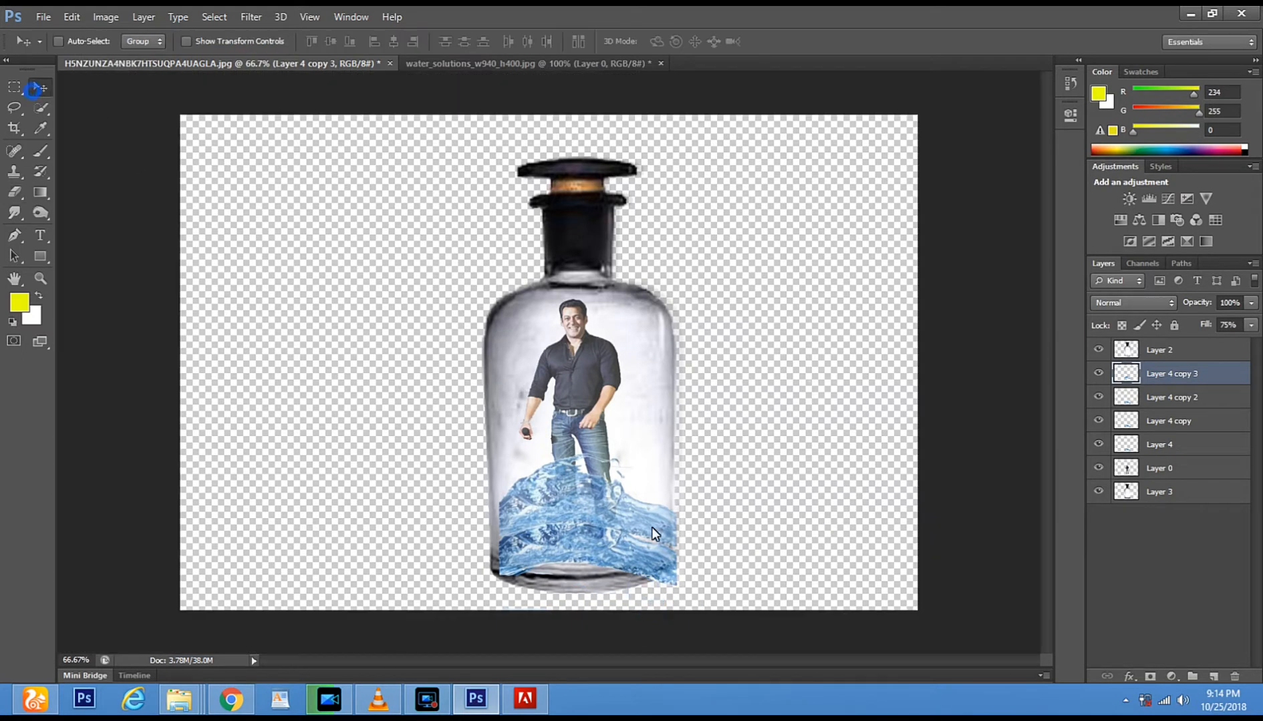
right_click(656, 570)
click(670, 578)
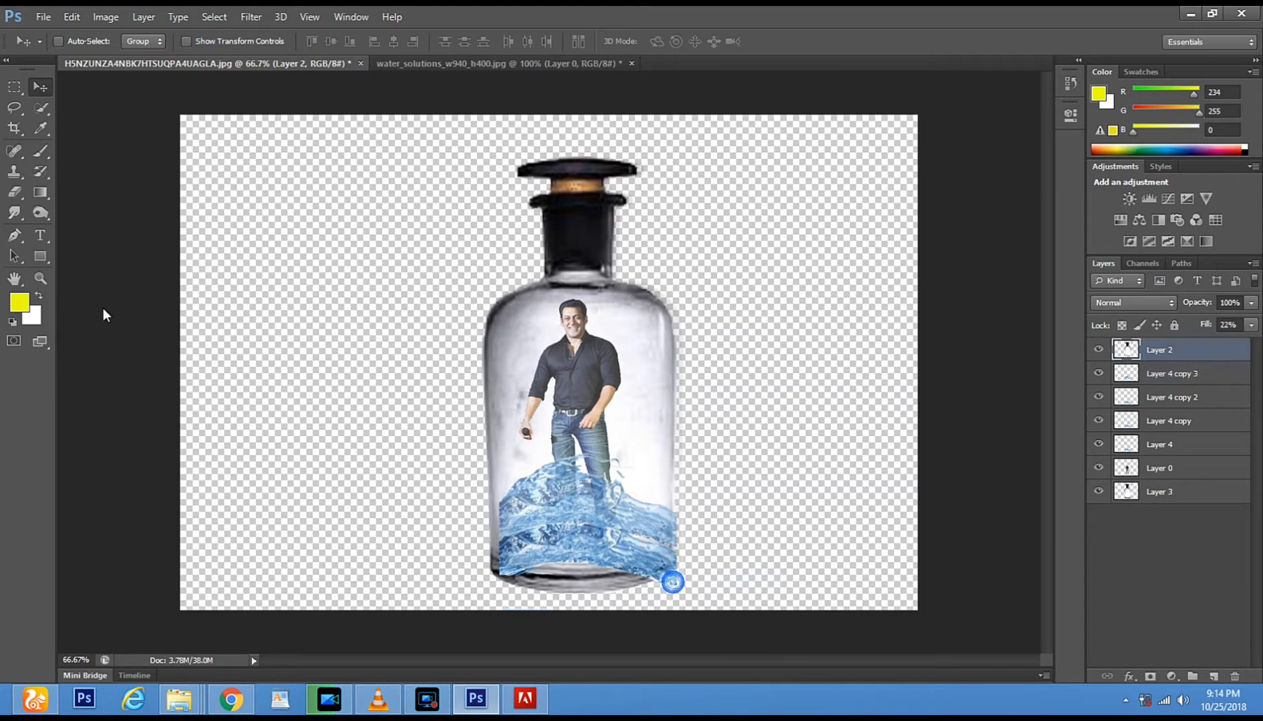
click(20, 196)
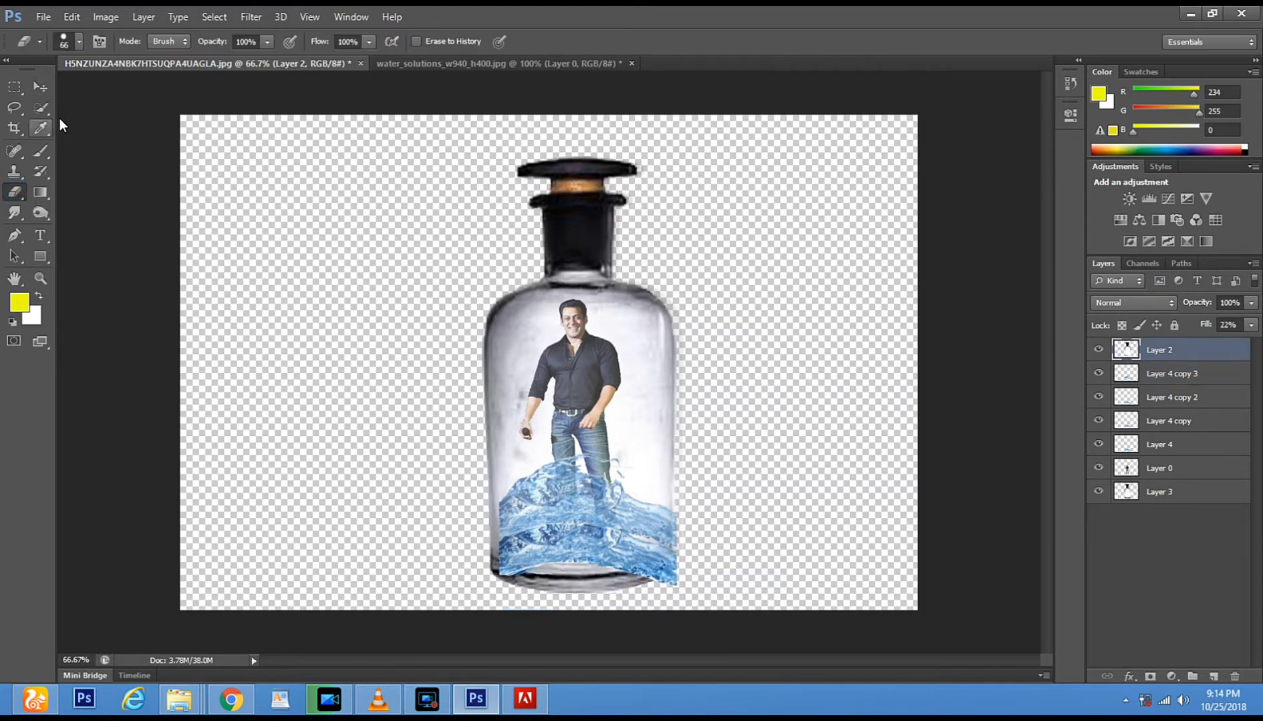
click(41, 88)
right_click(505, 565)
click(516, 573)
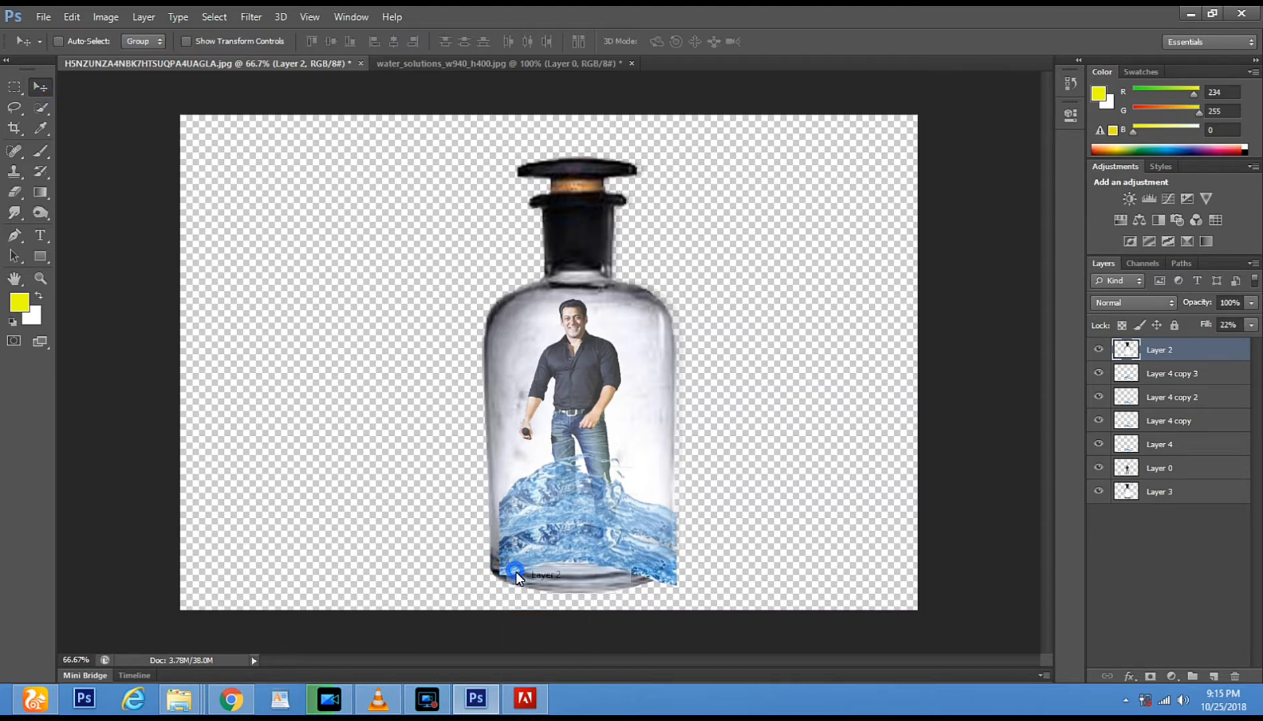
click(15, 193)
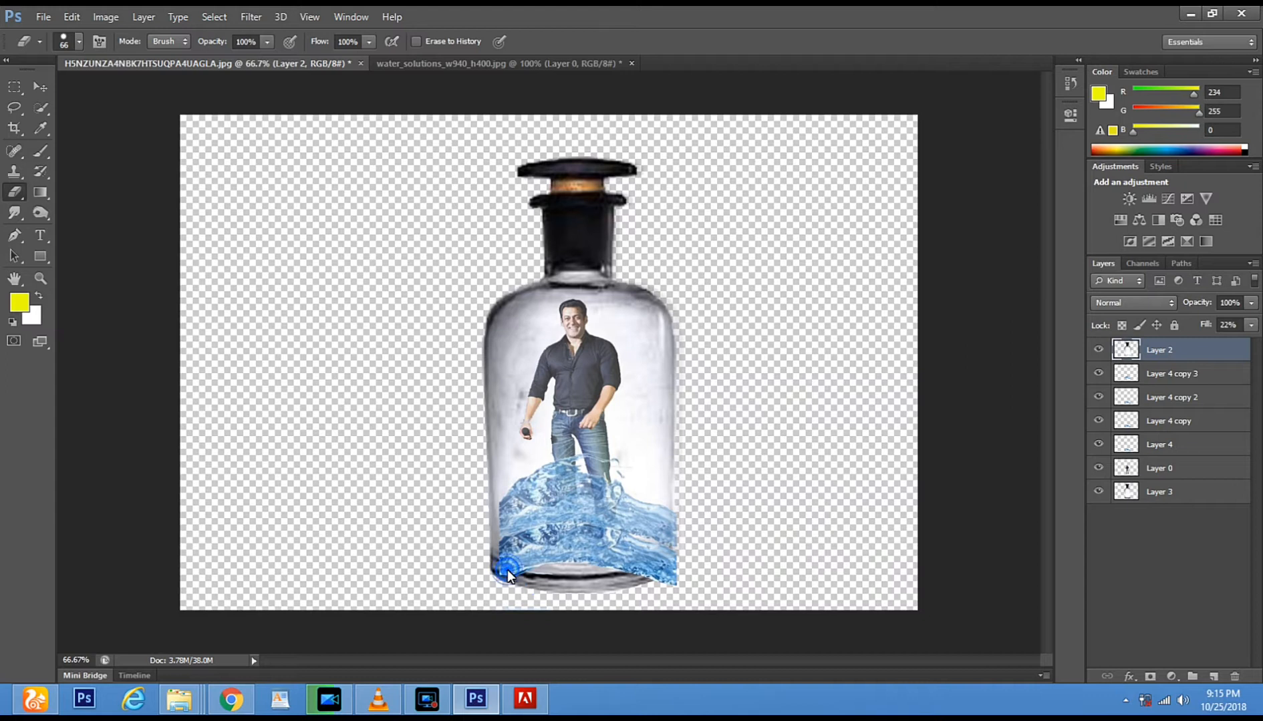
mouse_move(506, 573)
mouse_down()
mouse_move(681, 581)
mouse_move(471, 572)
mouse_up()
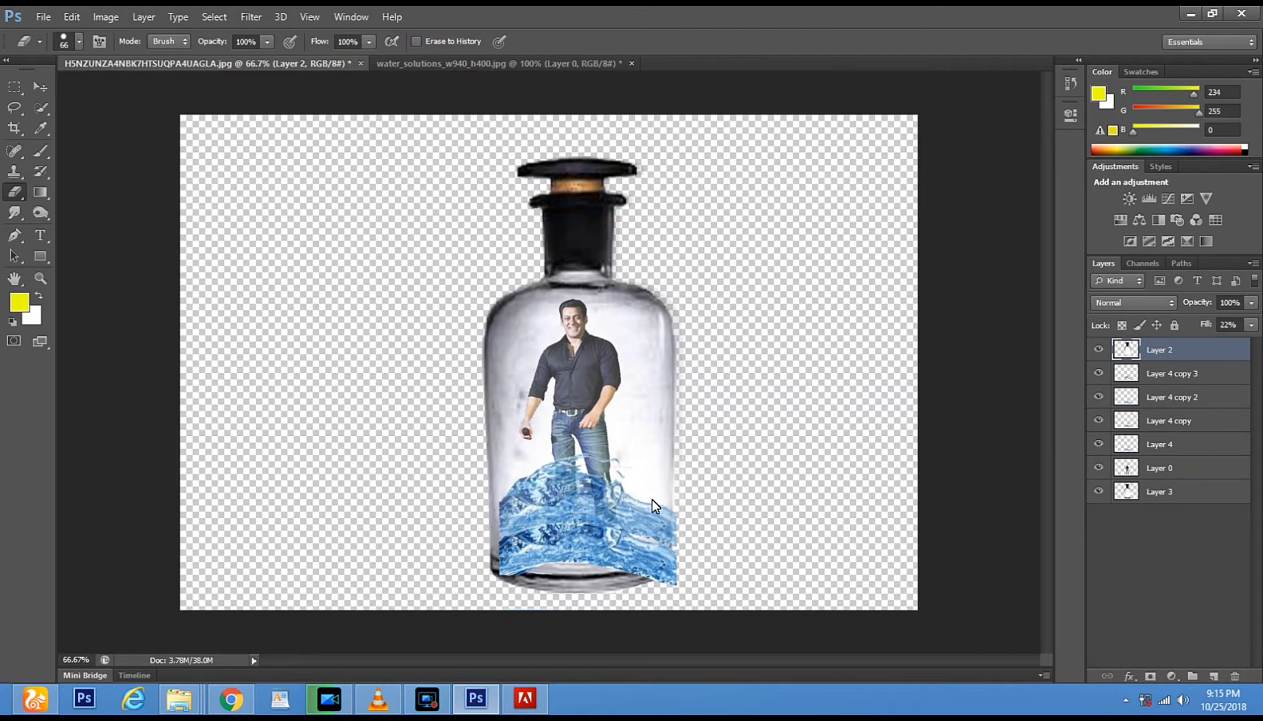
Delete the layers Layer 4 copy 3 and Layer 4 copy 2
click(1206, 374)
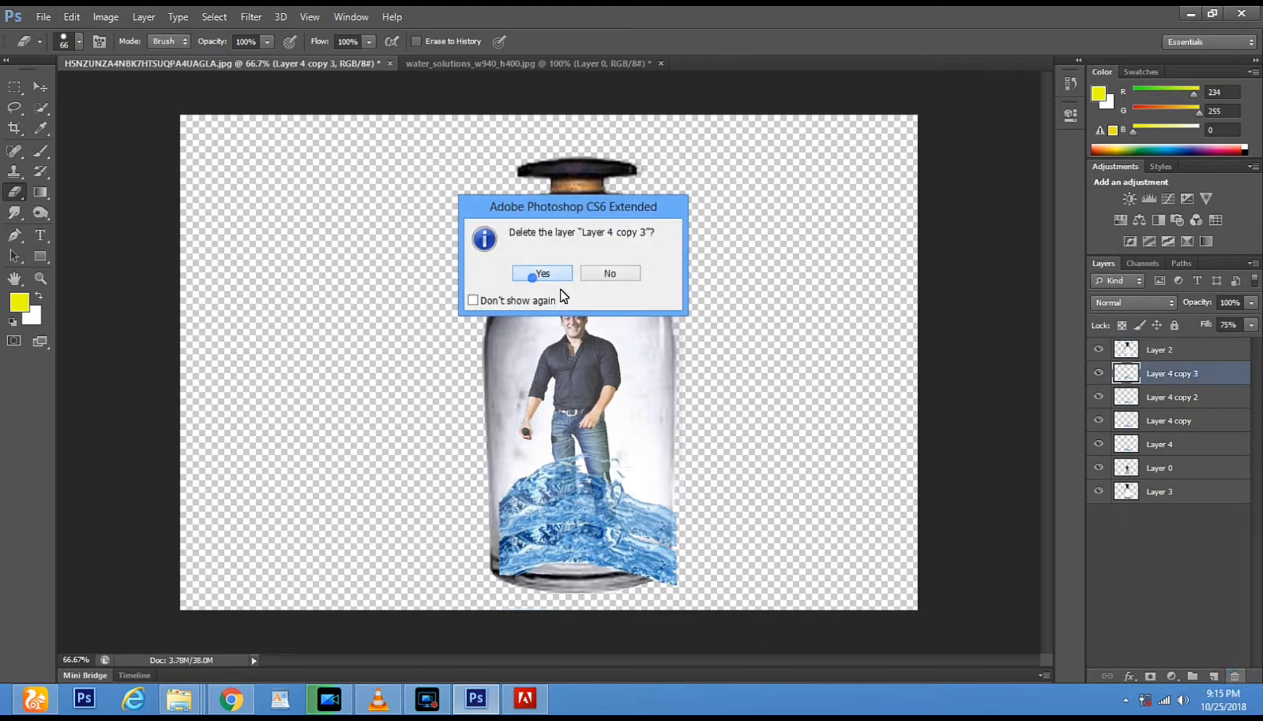
click(553, 276)
click(1233, 676)
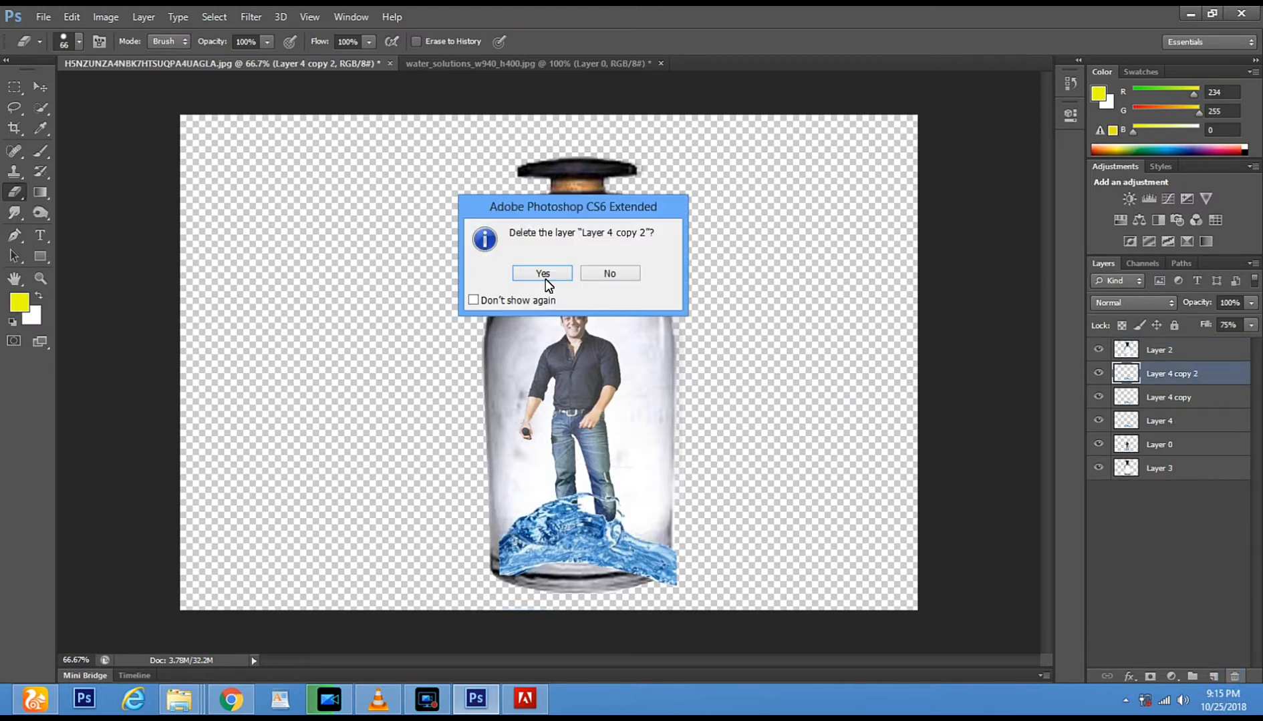
click(524, 274)
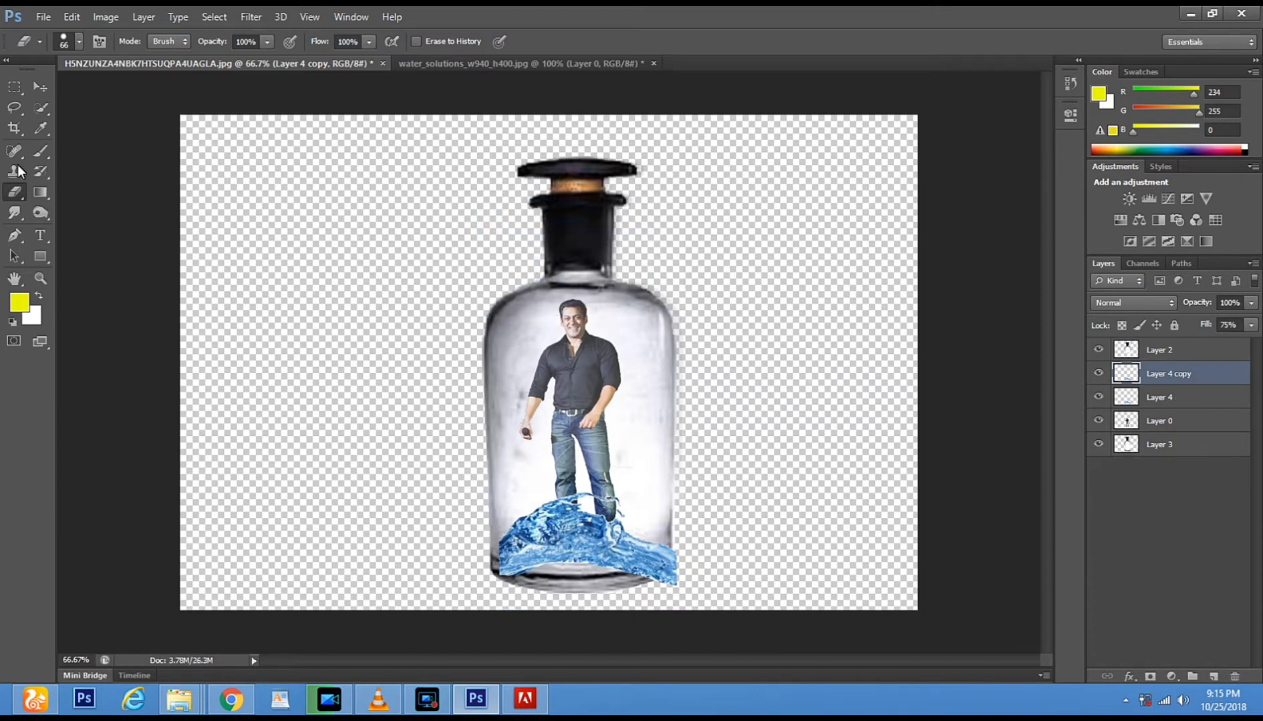
Raise the wave on Layer 4 copy up the man's legs and erase its water below the bottle's base
click(38, 86)
mouse_move(555, 463)
mouse_down()
mouse_move(534, 344)
mouse_move(430, 286)
mouse_move(434, 385)
mouse_move(547, 548)
mouse_move(542, 487)
mouse_up()
click(14, 192)
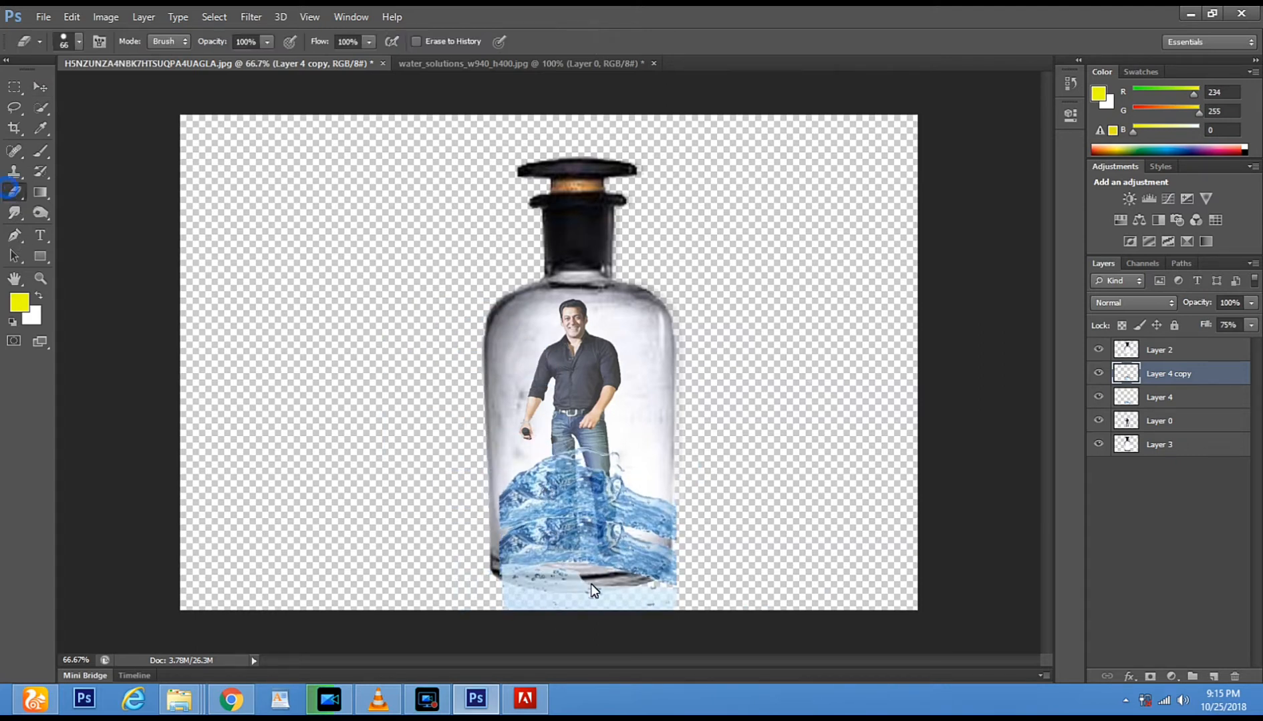
mouse_move(488, 566)
mouse_down()
mouse_move(564, 575)
mouse_move(526, 589)
mouse_move(656, 594)
mouse_move(479, 600)
mouse_move(861, 589)
mouse_up()
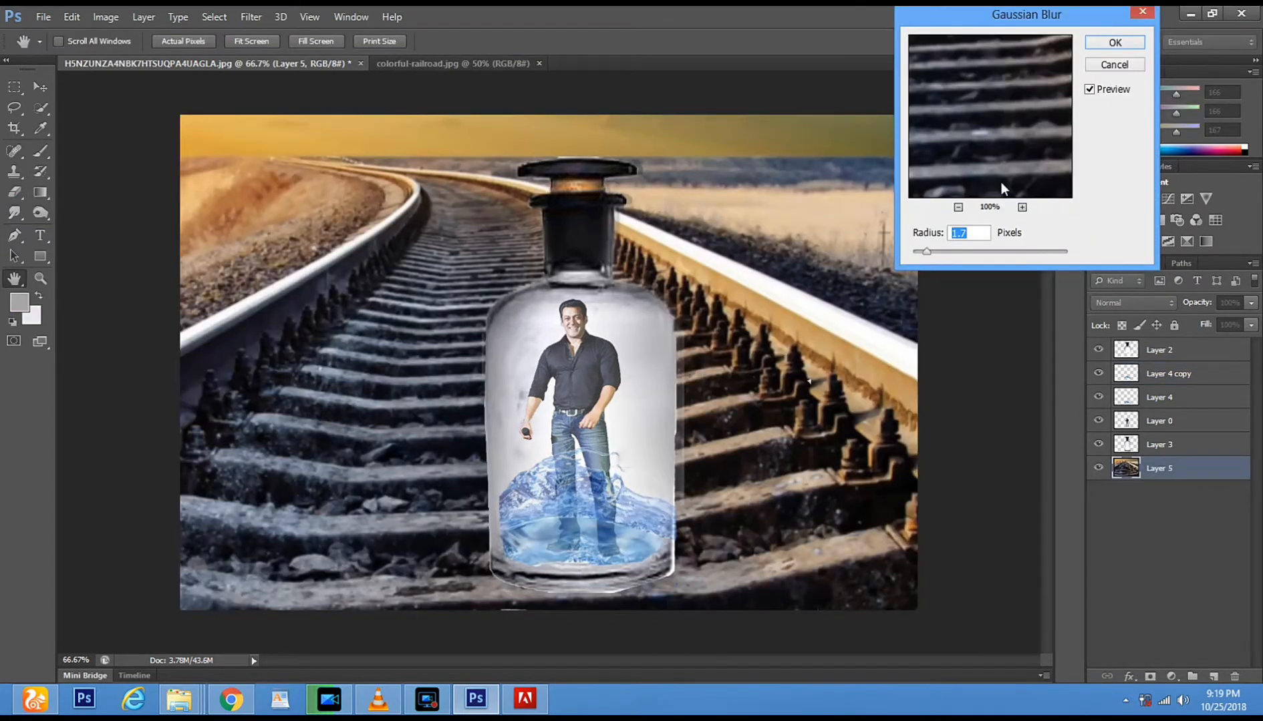
Apply a Gaussian Blur with a radius of 8.2 pixels to the railway background on Layer 5
drag(928, 252, 994, 252)
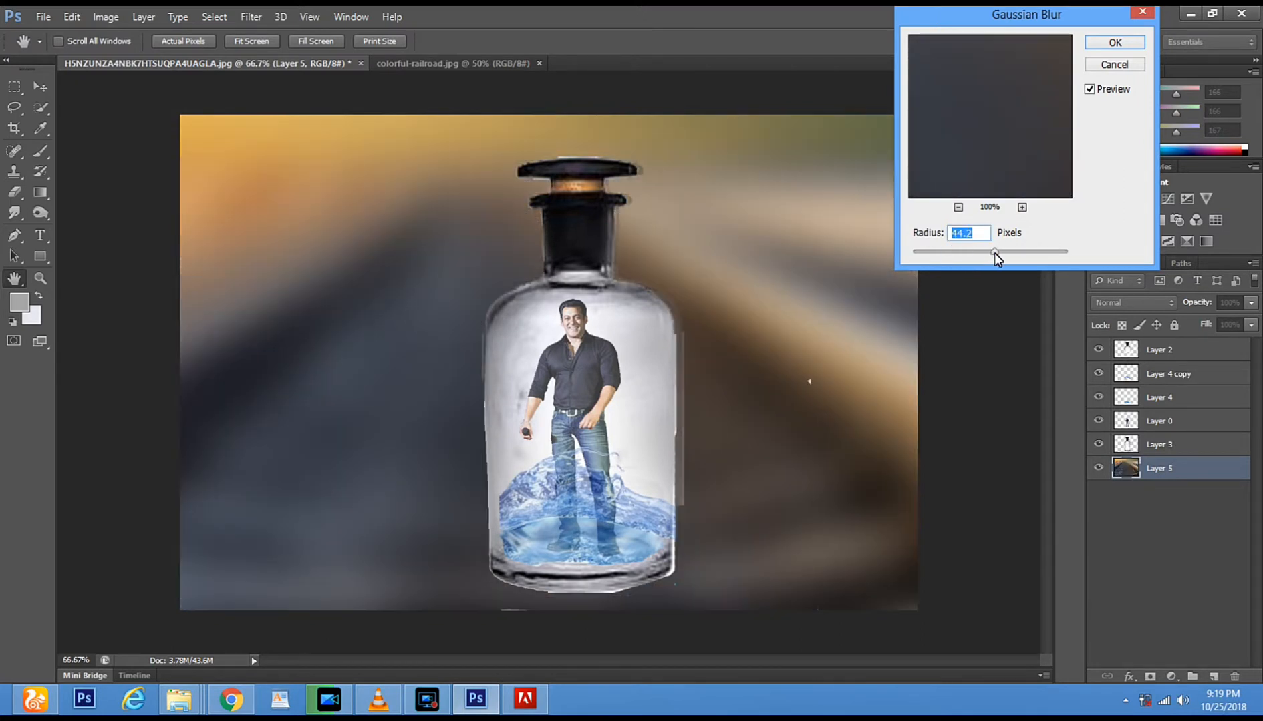
click(994, 252)
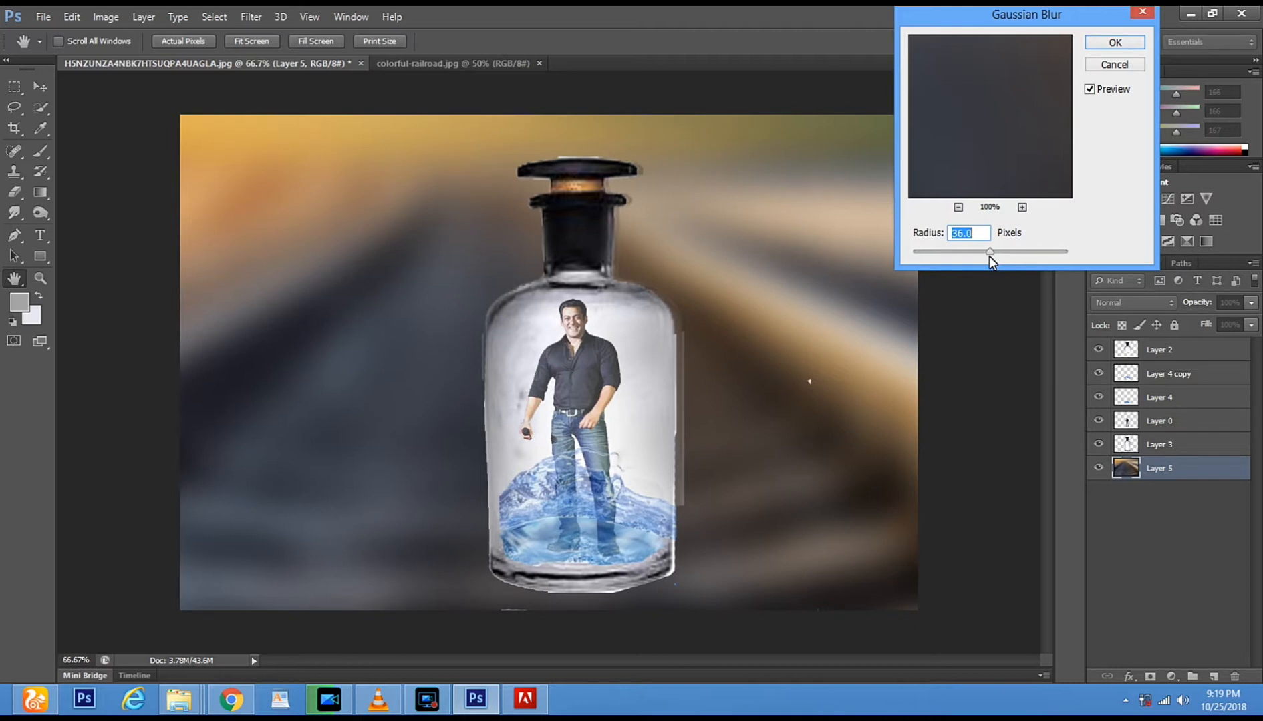
click(994, 257)
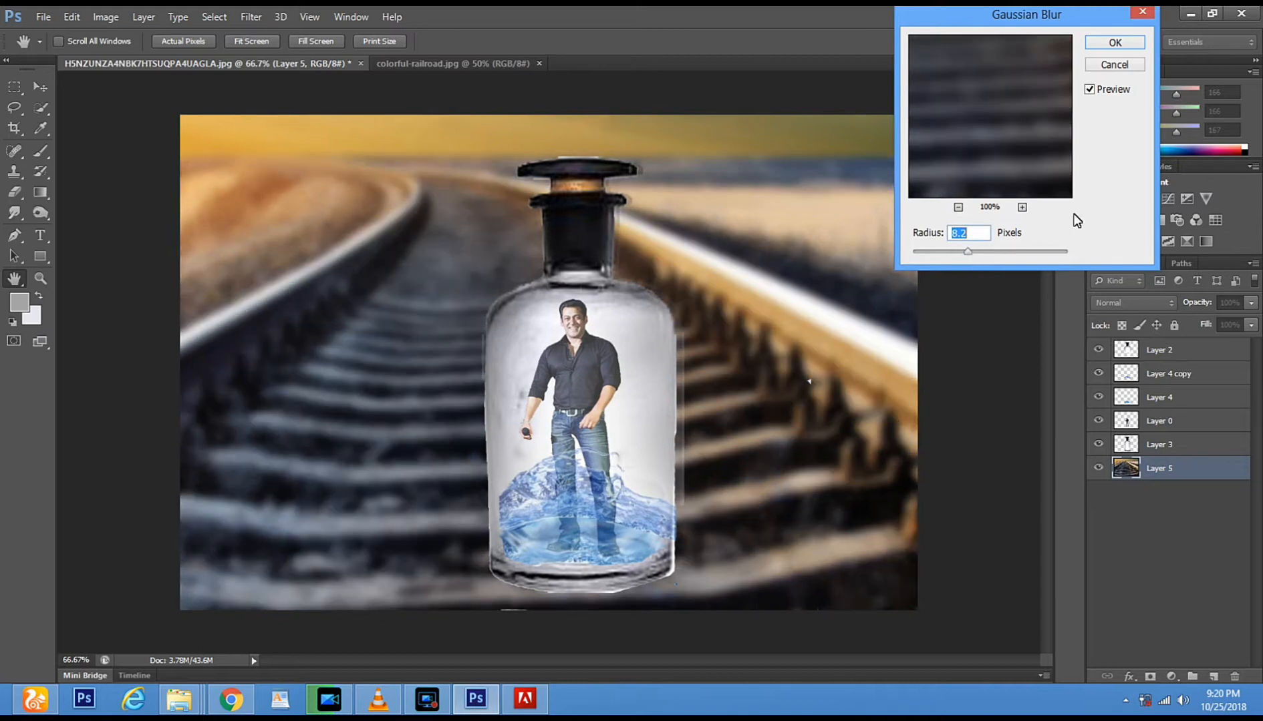
click(1115, 43)
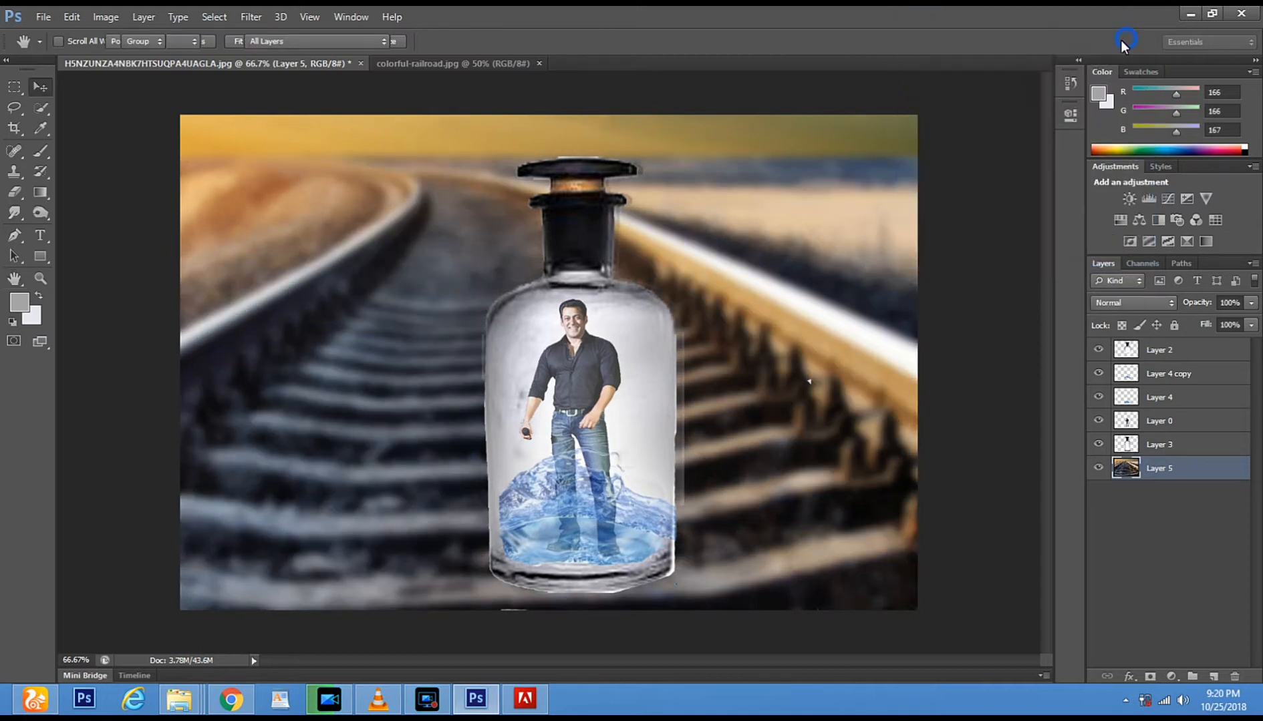
Select Layer 2 and erase its stray fringe outside the bottle's sides, base and stopper
right_click(680, 385)
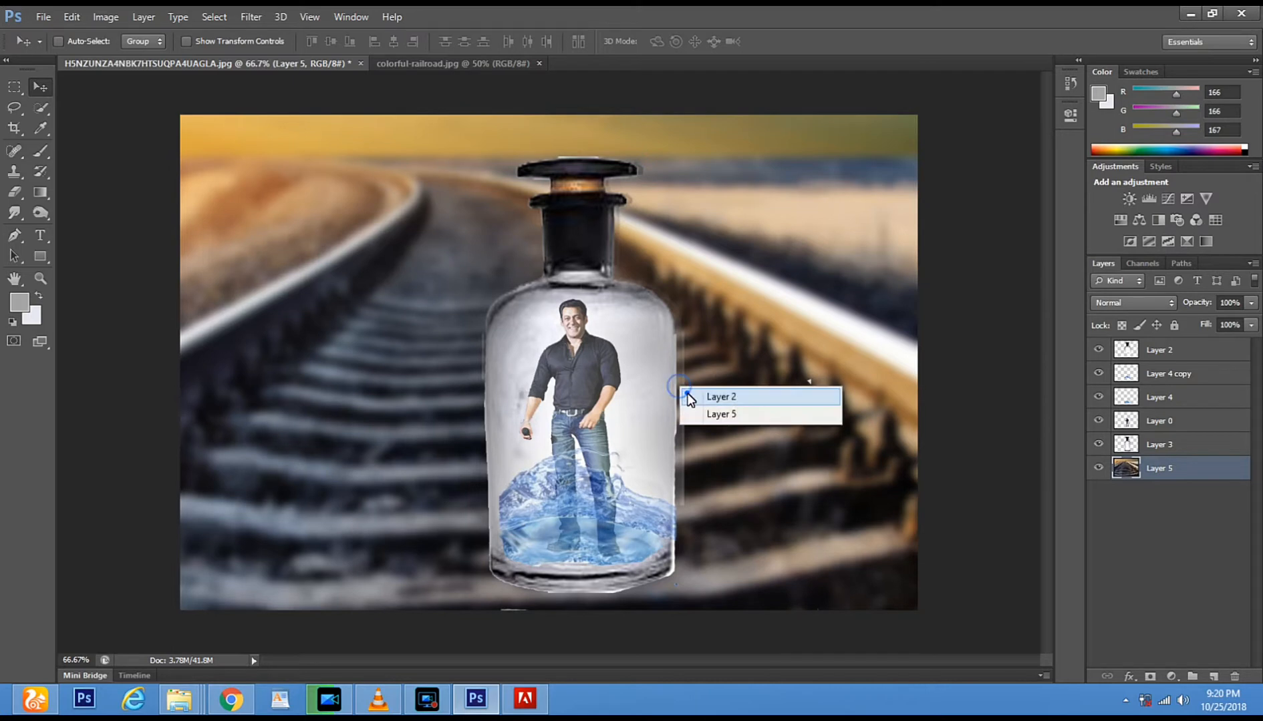
click(695, 400)
key(e)
drag(695, 301, 693, 399)
drag(697, 467, 693, 475)
click(693, 530)
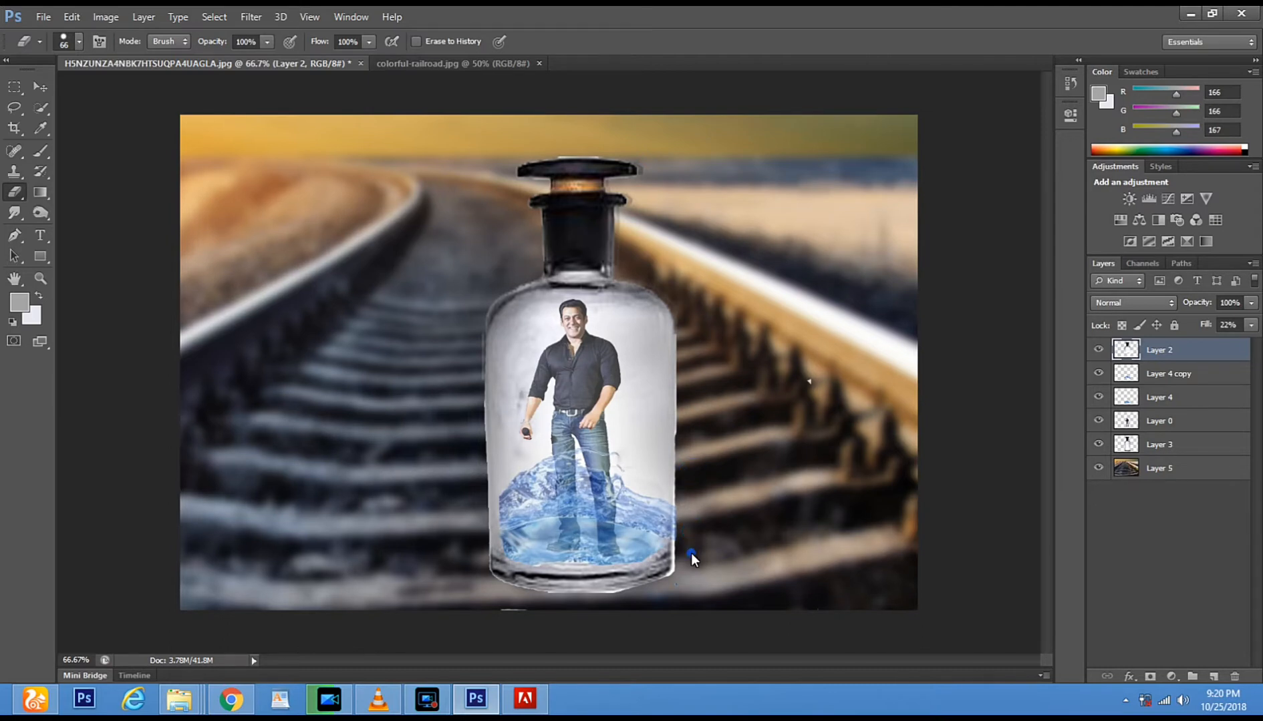
click(502, 601)
click(566, 610)
click(613, 608)
click(470, 394)
click(546, 142)
click(587, 142)
Sample a light grey (RGB 188, 188, 192) from the glass beside the man's head as the foreground colour
click(42, 109)
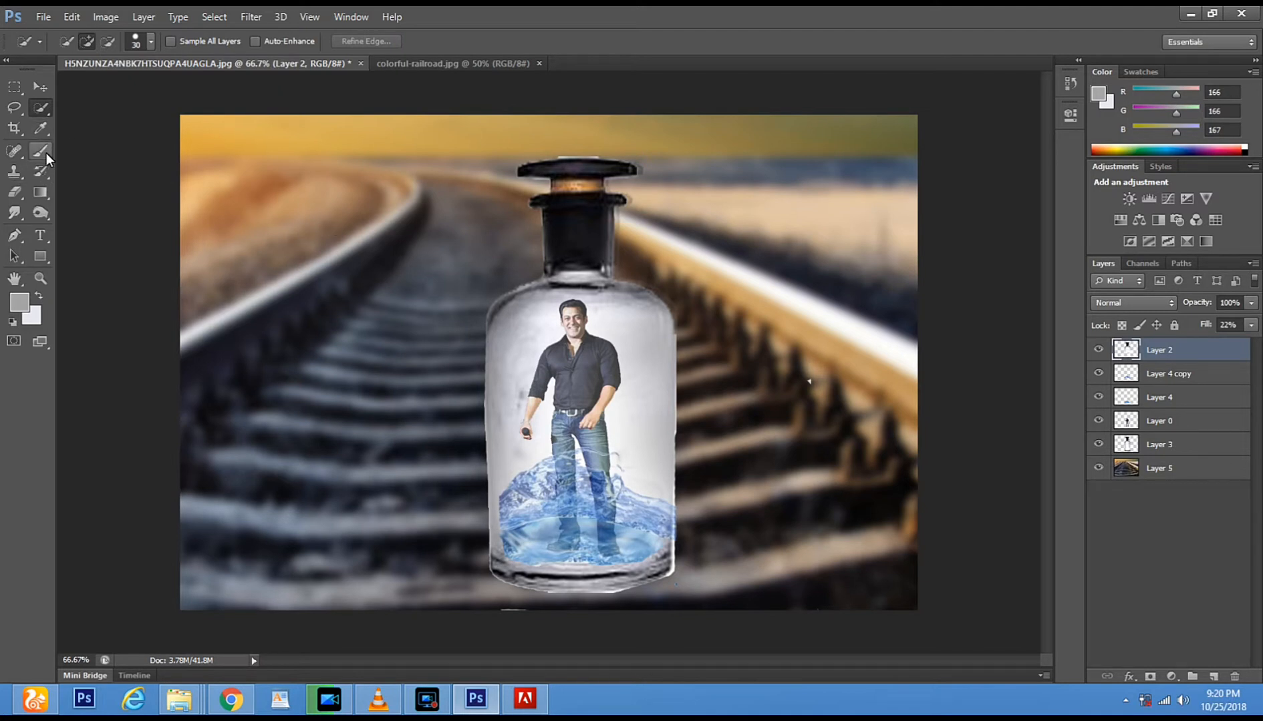
click(44, 133)
click(619, 325)
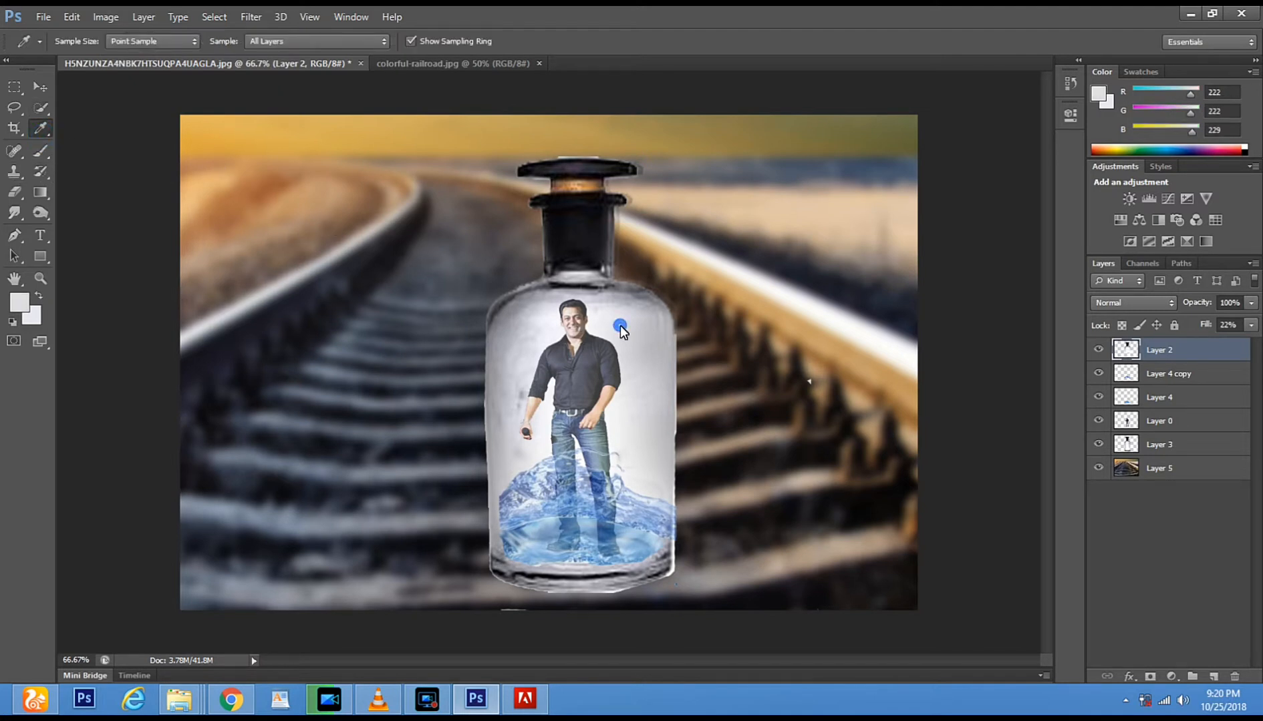
key(super)
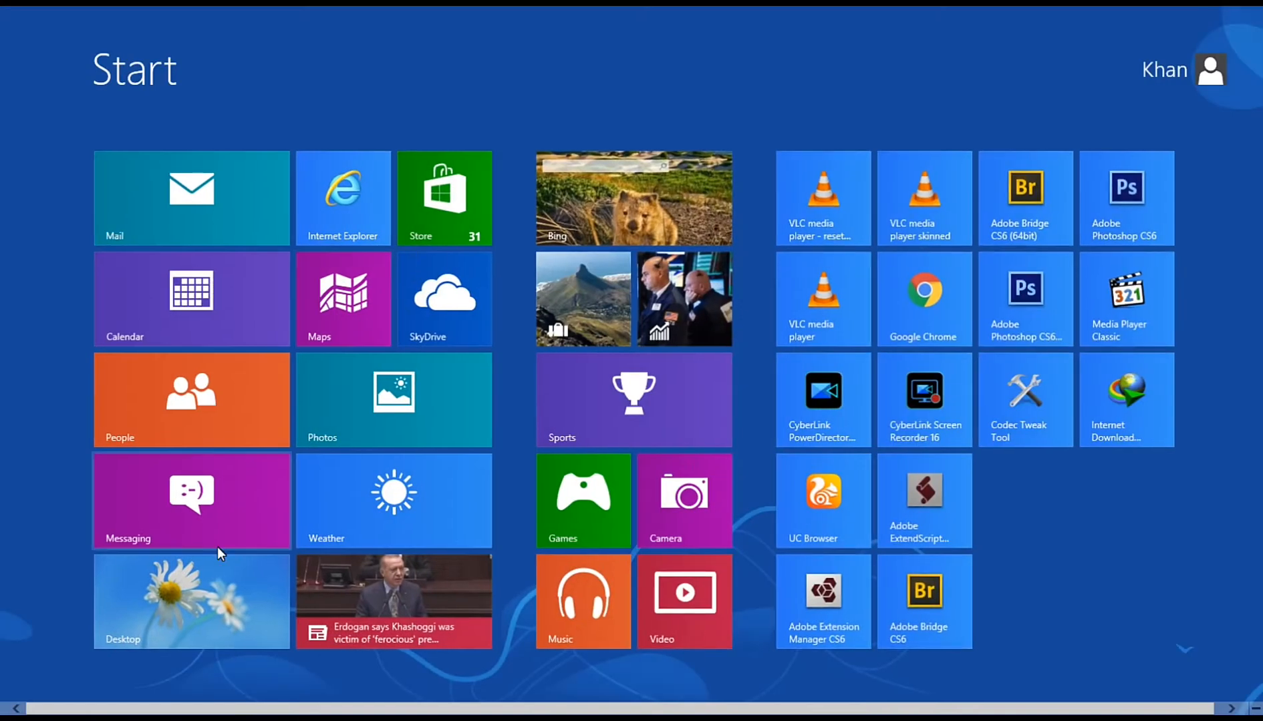
click(225, 585)
click(640, 325)
click(651, 333)
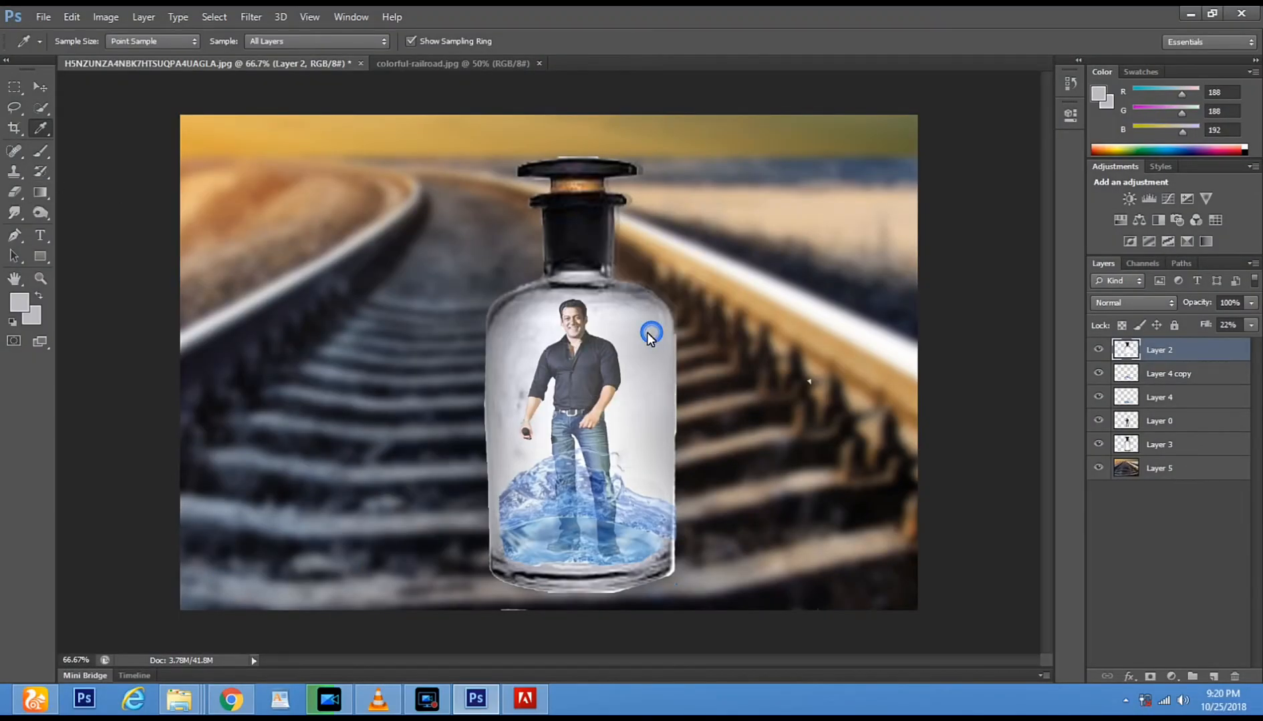
Paint the lower part of the railway background on Layer 5 light grey with a 277 px brush
click(41, 151)
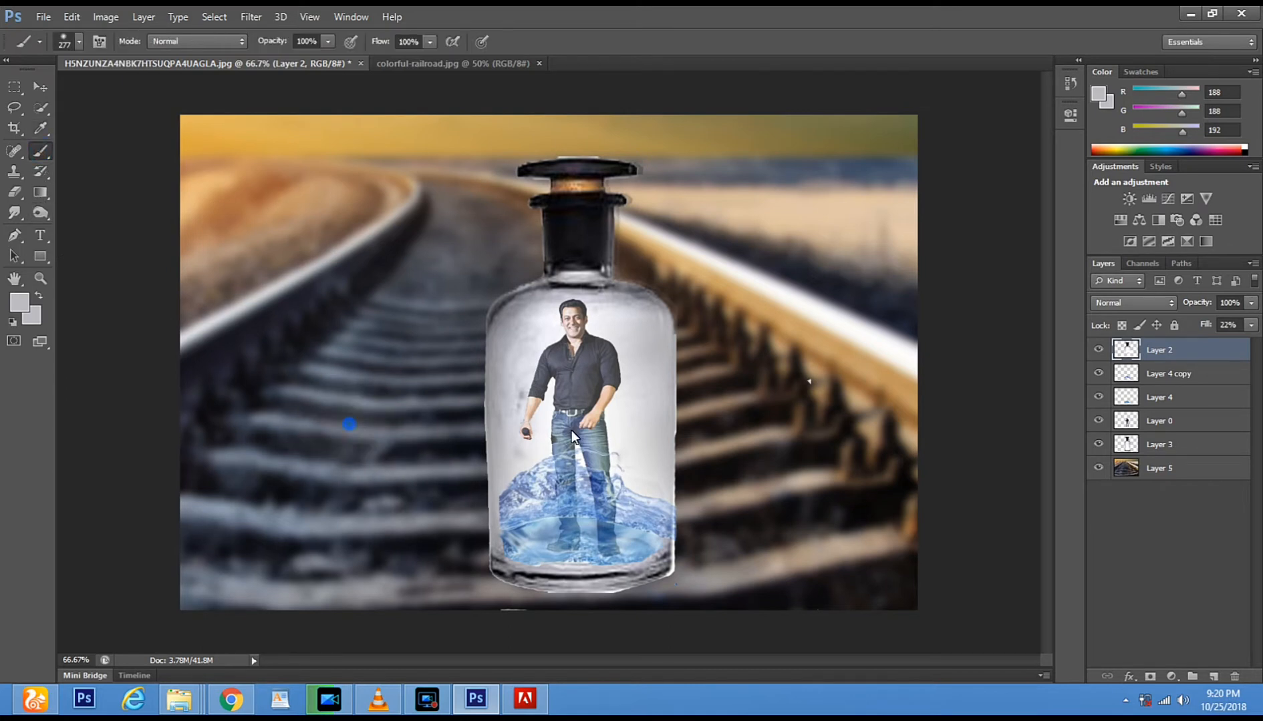
drag(203, 435, 438, 435)
key(ctrl+z)
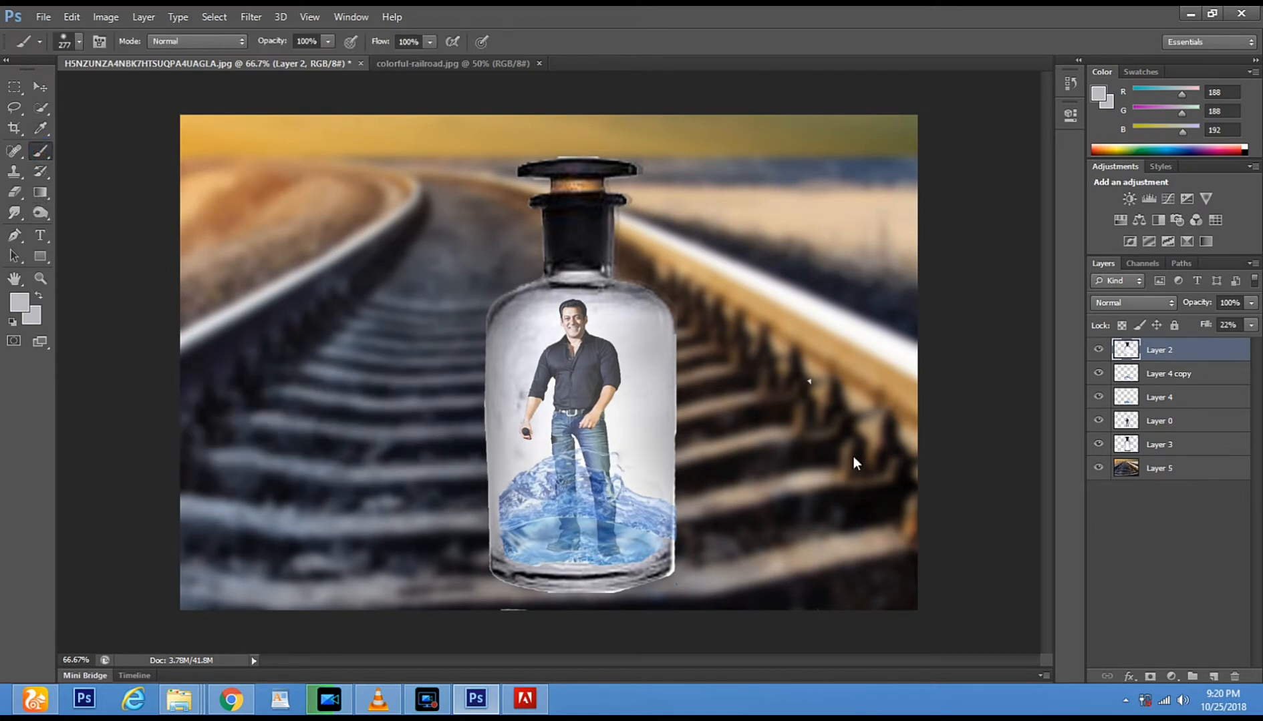
click(1159, 468)
mouse_move(517, 418)
mouse_down()
mouse_move(361, 403)
mouse_move(191, 408)
mouse_up()
mouse_move(17, 406)
mouse_down()
mouse_move(91, 541)
mouse_move(825, 576)
mouse_move(643, 525)
mouse_move(576, 548)
mouse_move(907, 674)
mouse_move(887, 338)
mouse_up()
drag(608, 356, 167, 354)
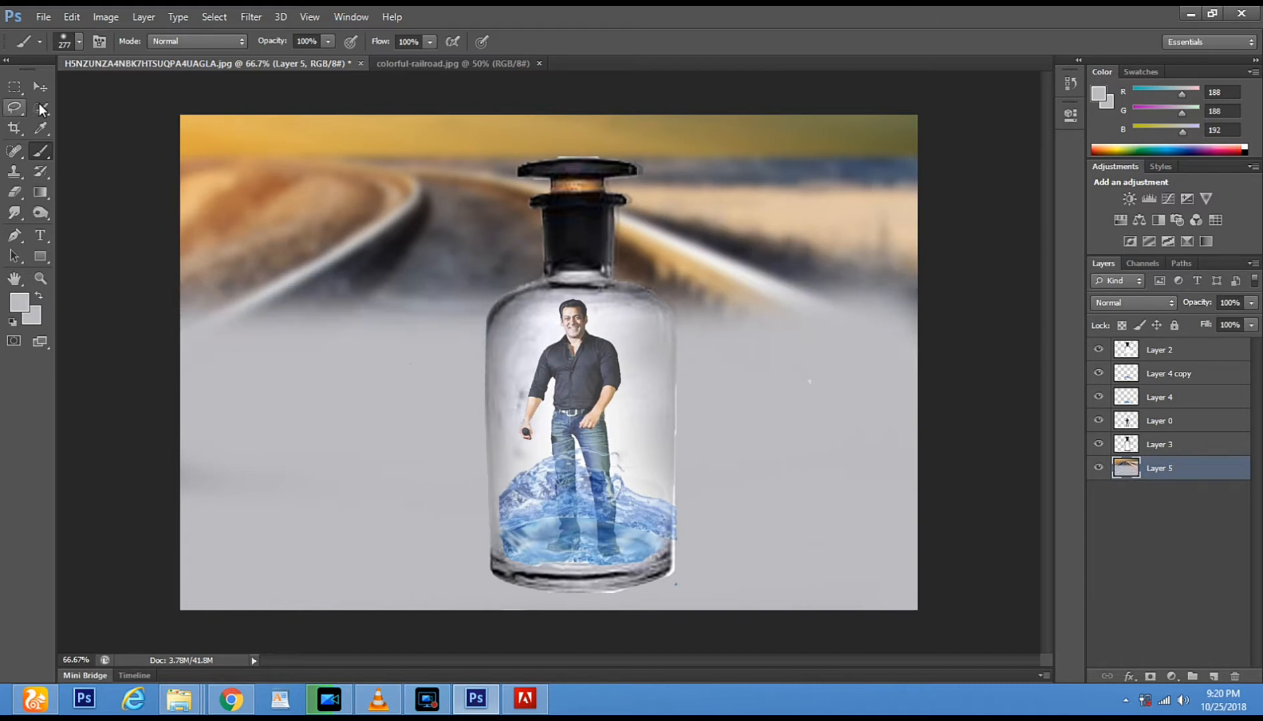
Sample the near-black (RGB 24, 23, 28) of the bottle's neck and paint the upper part of Layer 5 with it
click(40, 129)
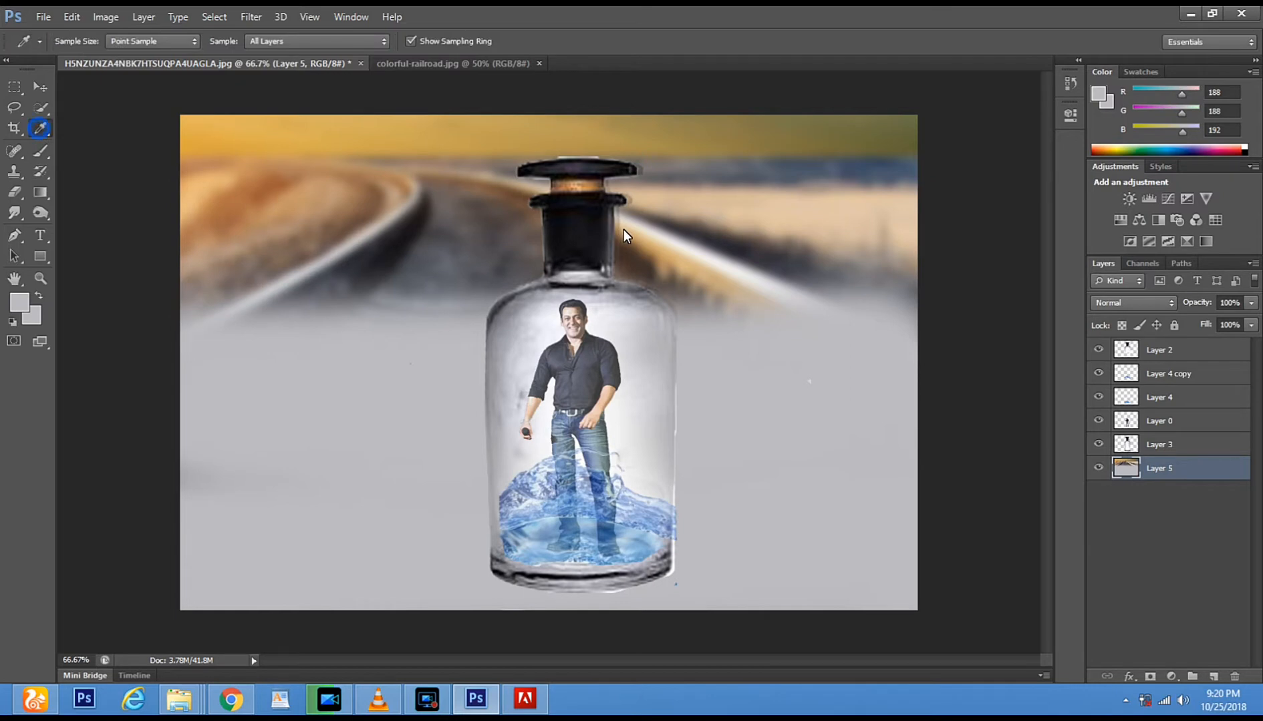
click(583, 229)
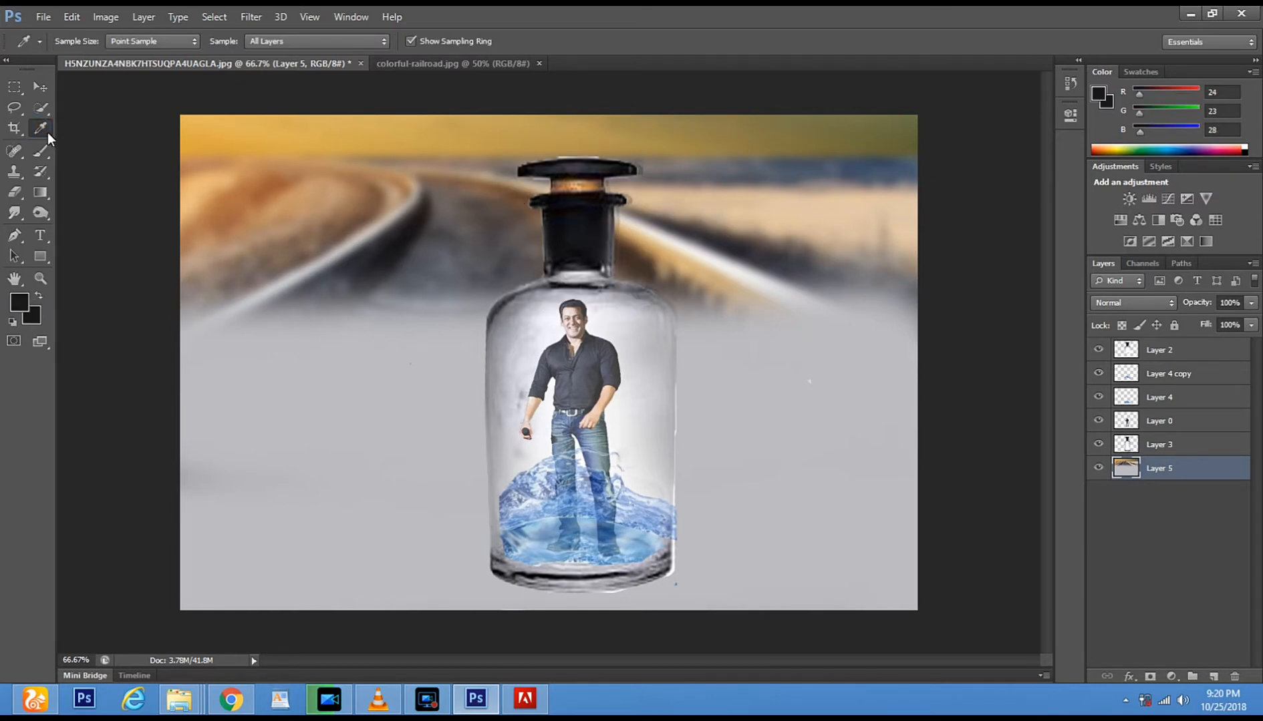
click(40, 151)
mouse_move(406, 197)
mouse_down()
mouse_move(451, 198)
mouse_move(221, 201)
mouse_move(922, 158)
mouse_move(112, 172)
mouse_up()
drag(187, 248, 944, 254)
drag(826, 266, 206, 284)
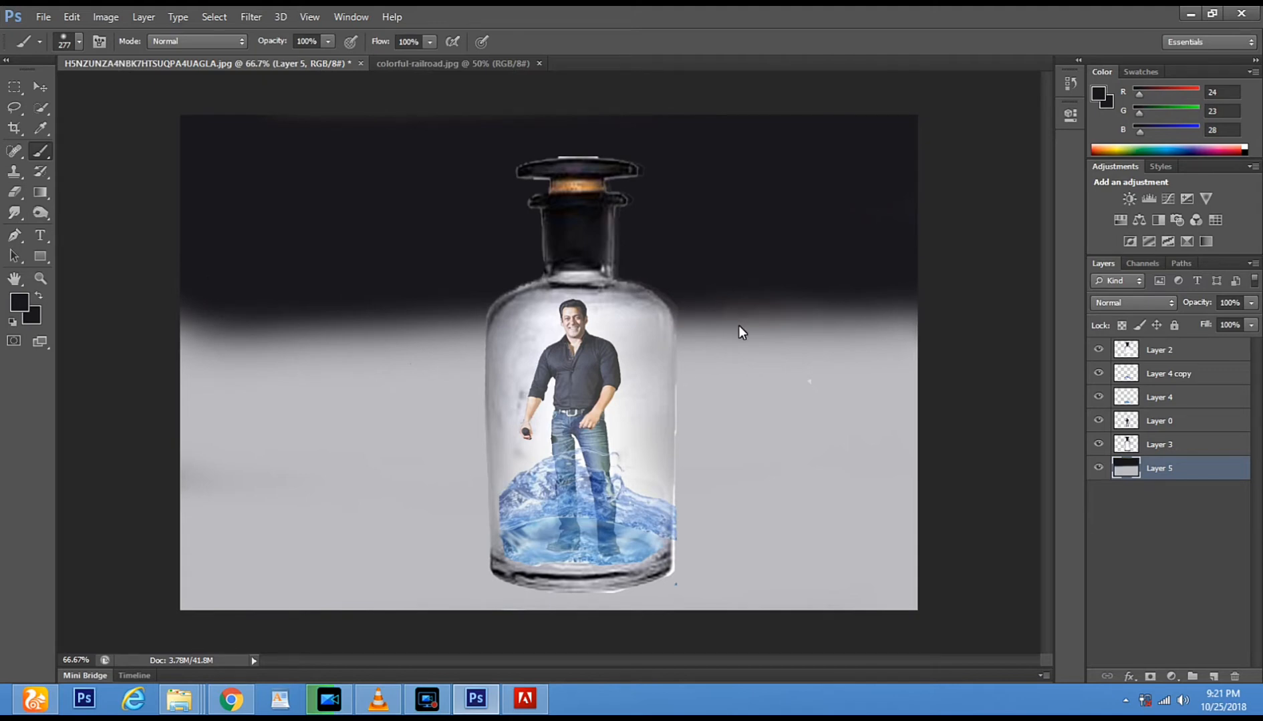
Erase the stray fringe on Layer 3 along the left side of the bottle's neck with a 33 px eraser
click(39, 281)
click(588, 238)
click(559, 190)
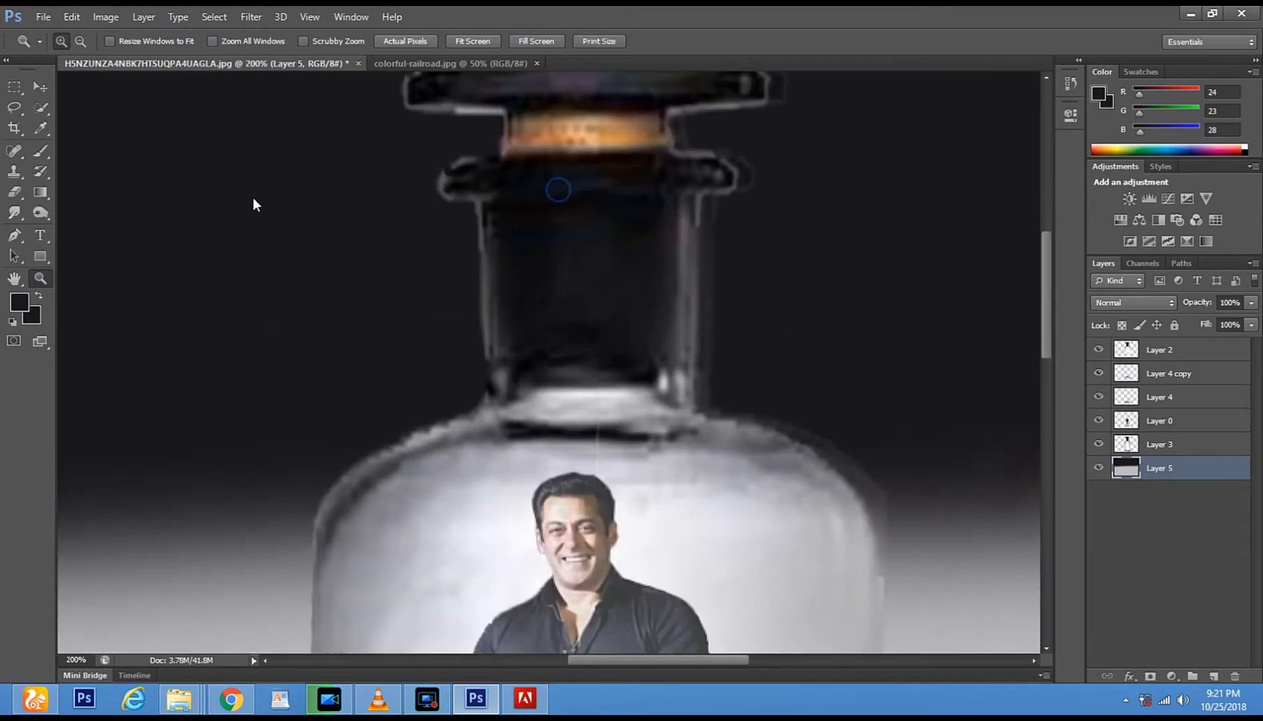
click(14, 192)
right_click(626, 296)
click(670, 333)
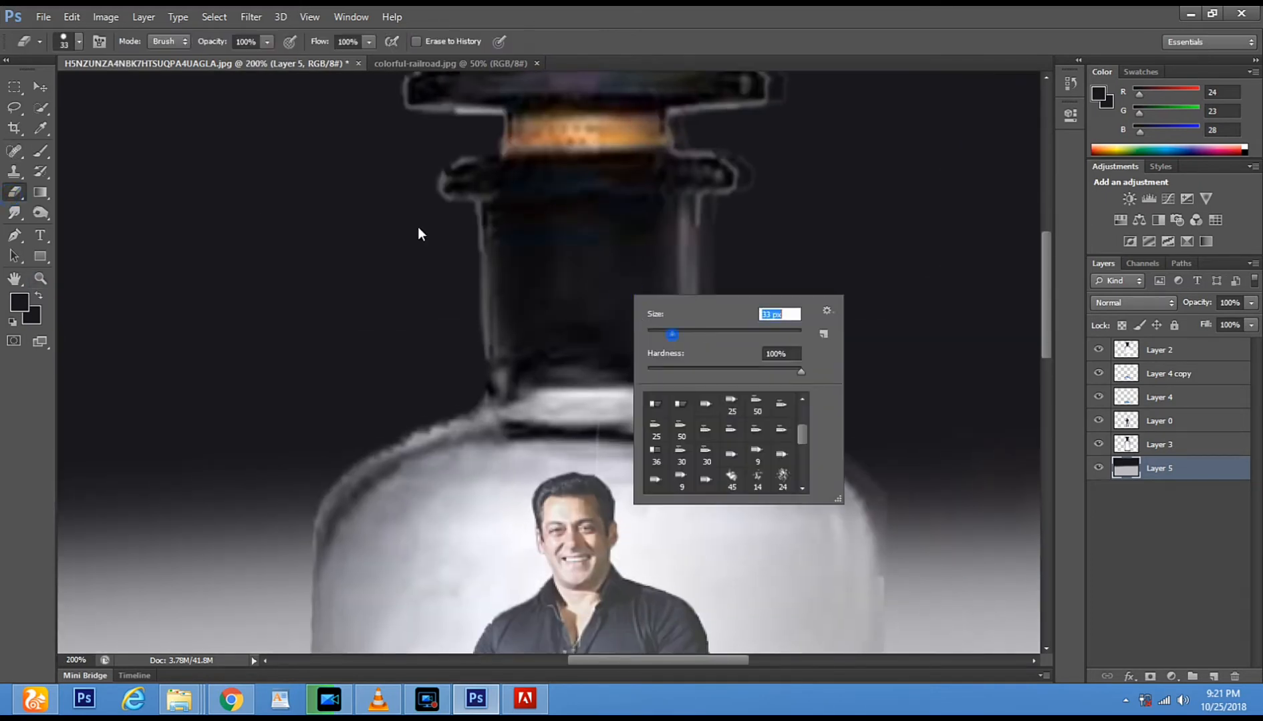
click(453, 233)
key(ctrl+z)
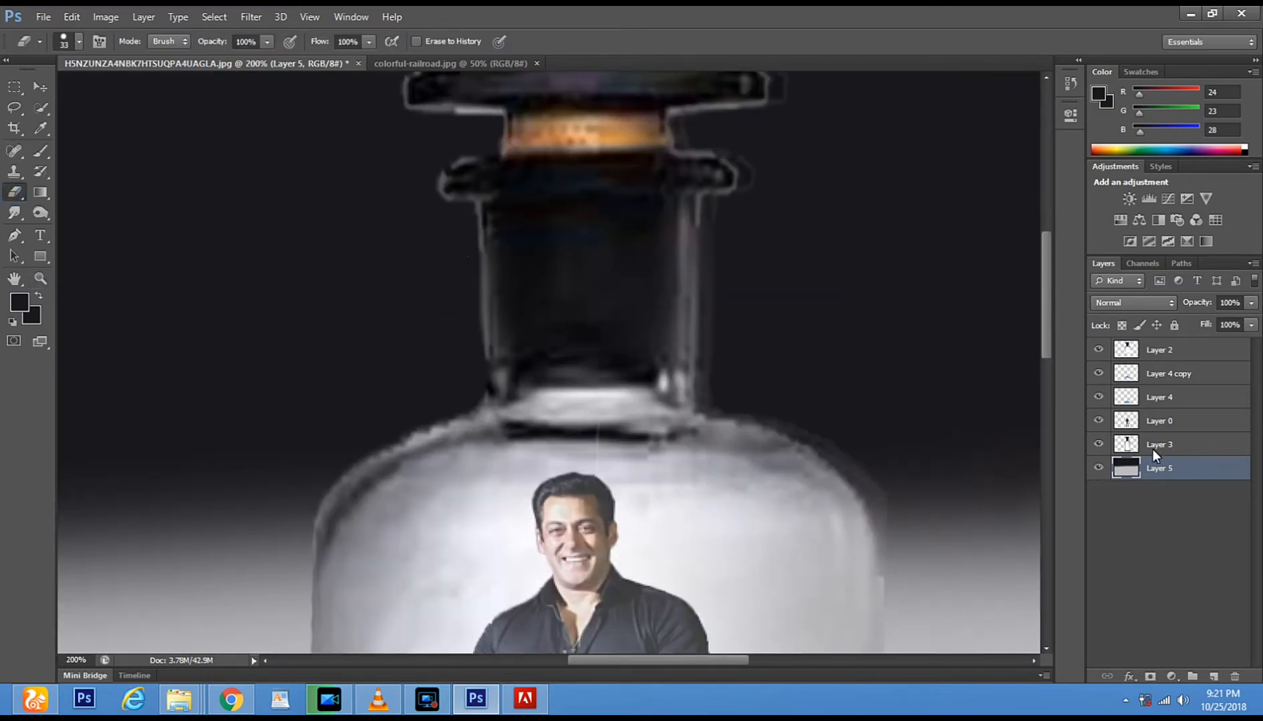
click(1152, 446)
click(454, 236)
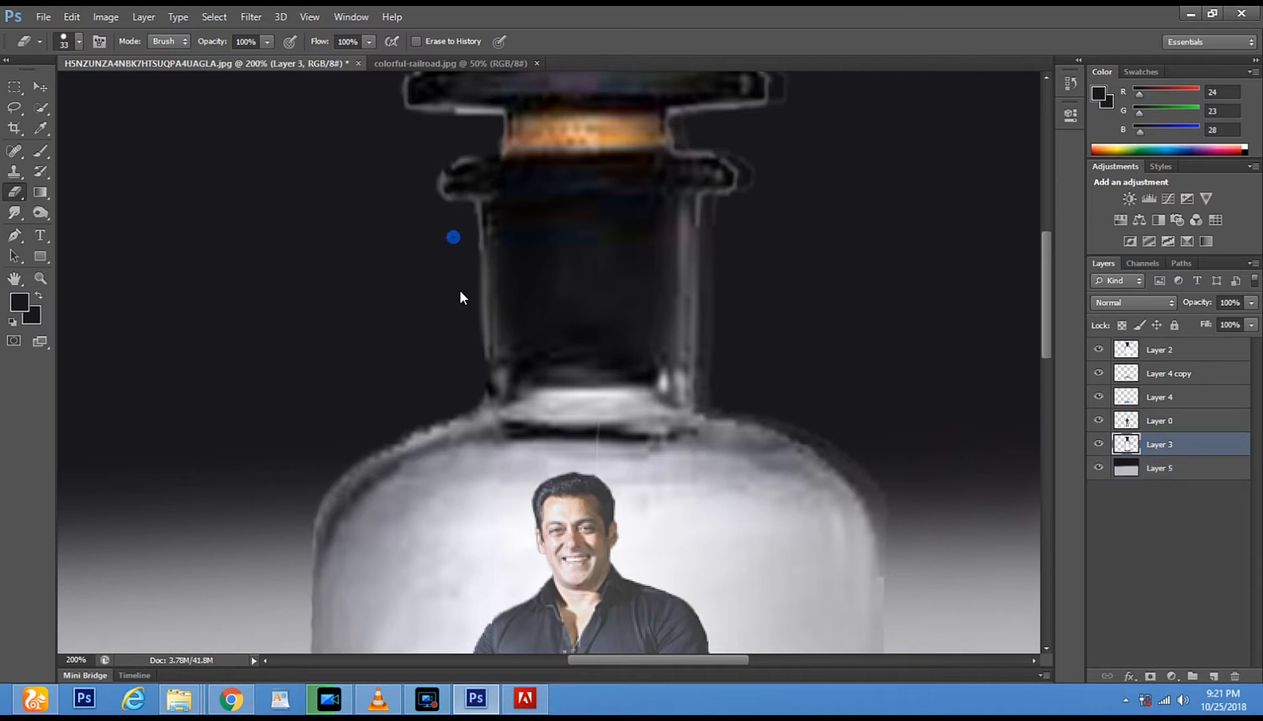
shift+click(461, 310)
shift+click(468, 359)
Erase the stray fringe on Layer 3 along the right side of the bottle's neck
shift+click(716, 332)
shift+click(716, 376)
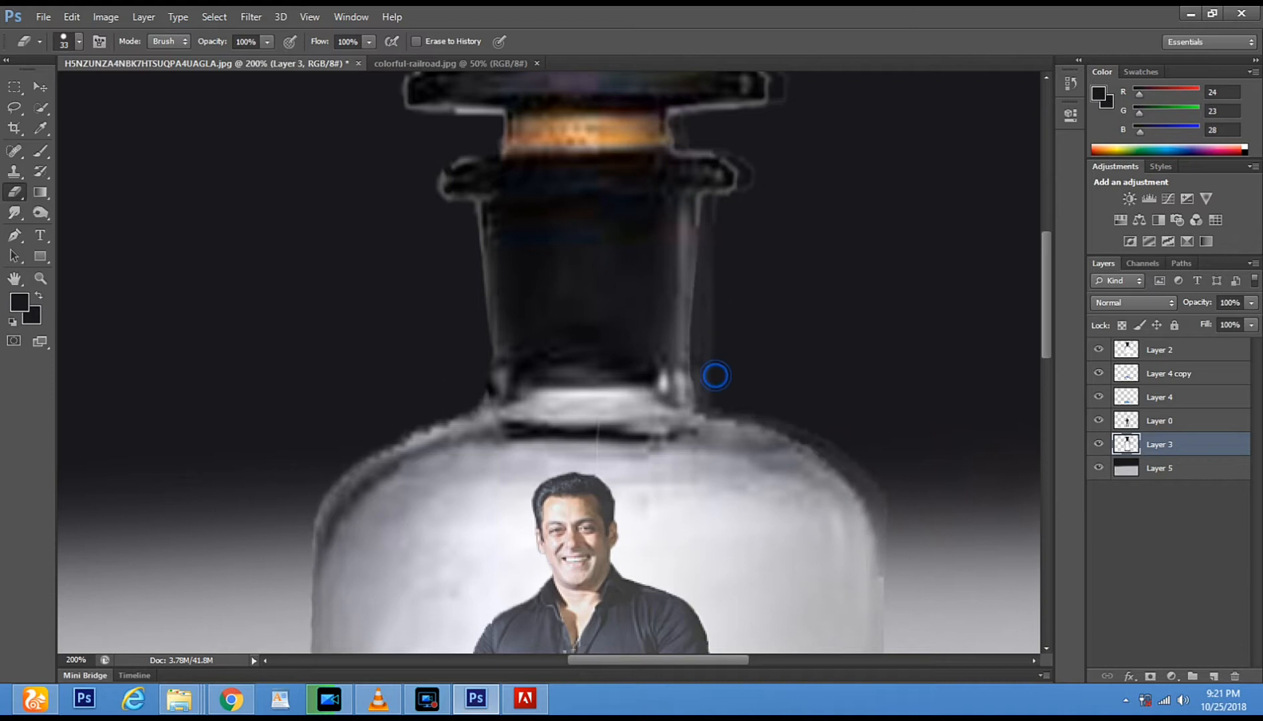
click(41, 279)
alt+click(329, 330)
alt+click(386, 294)
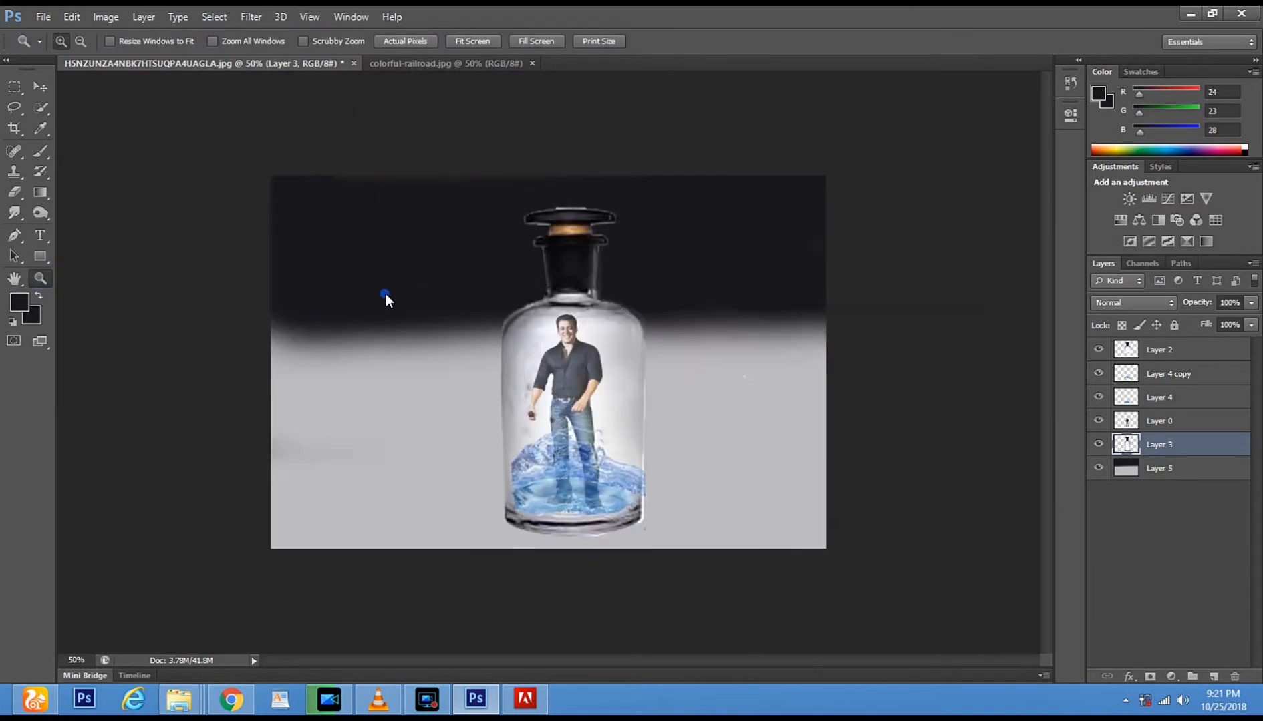
Open HDR Toning, agree to flatten the document and place the dialog clear of the bottle
click(105, 17)
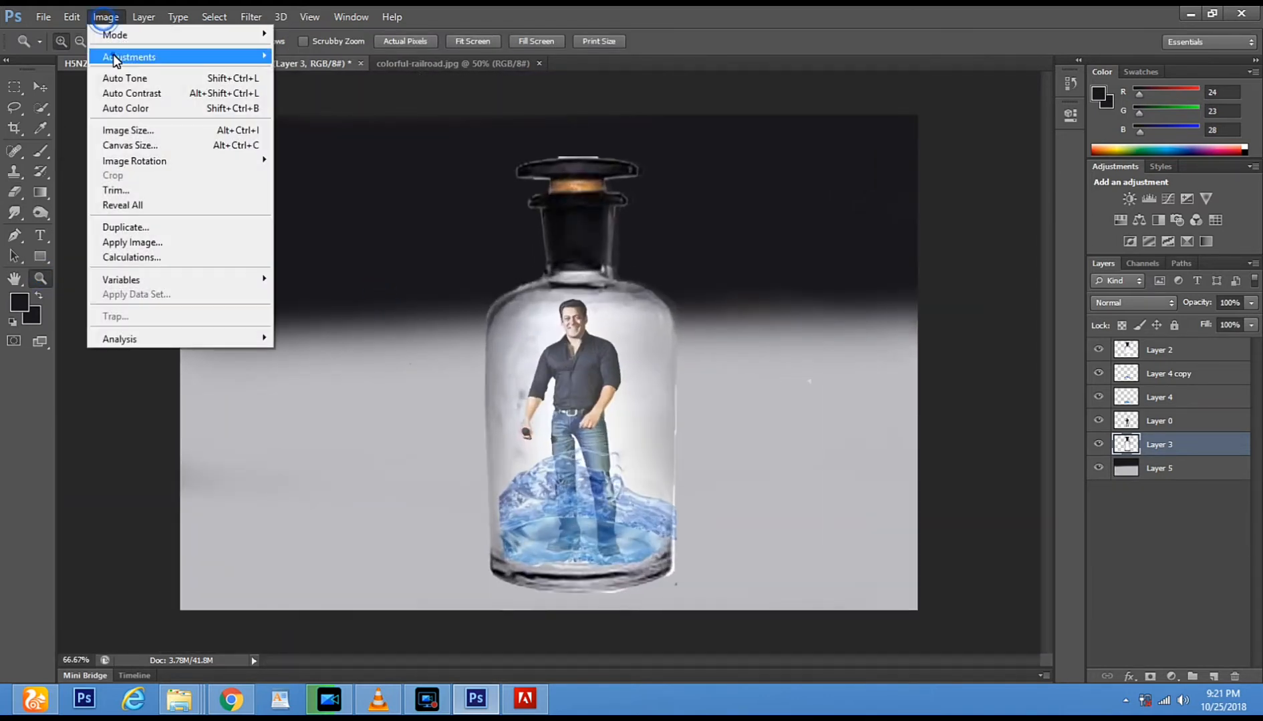
click(248, 16)
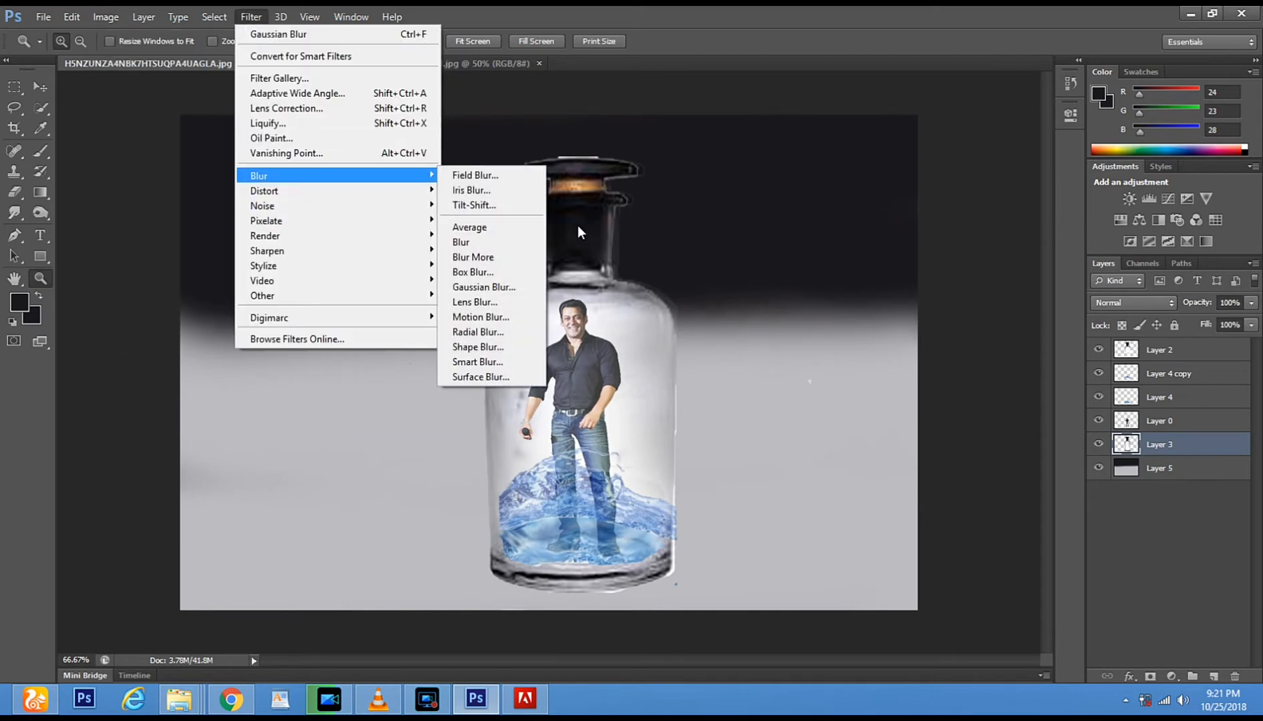
mouse_move(108, 16)
mouse_move(214, 59)
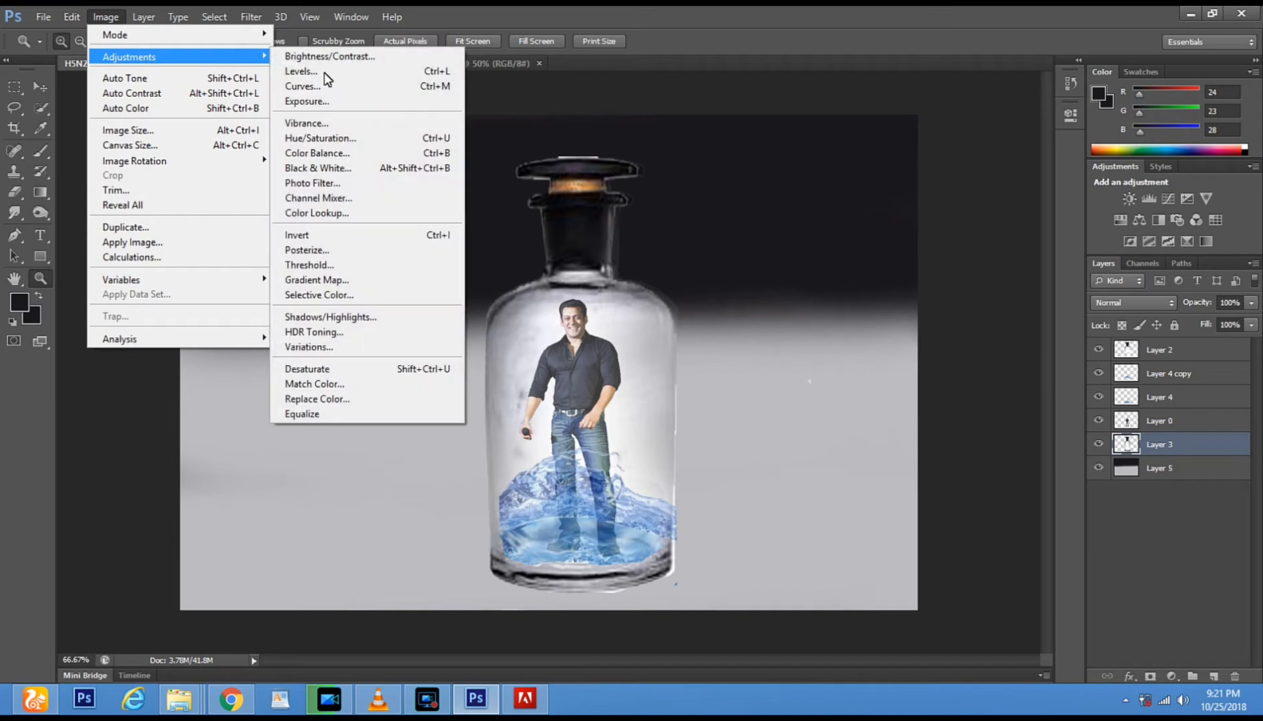
click(409, 333)
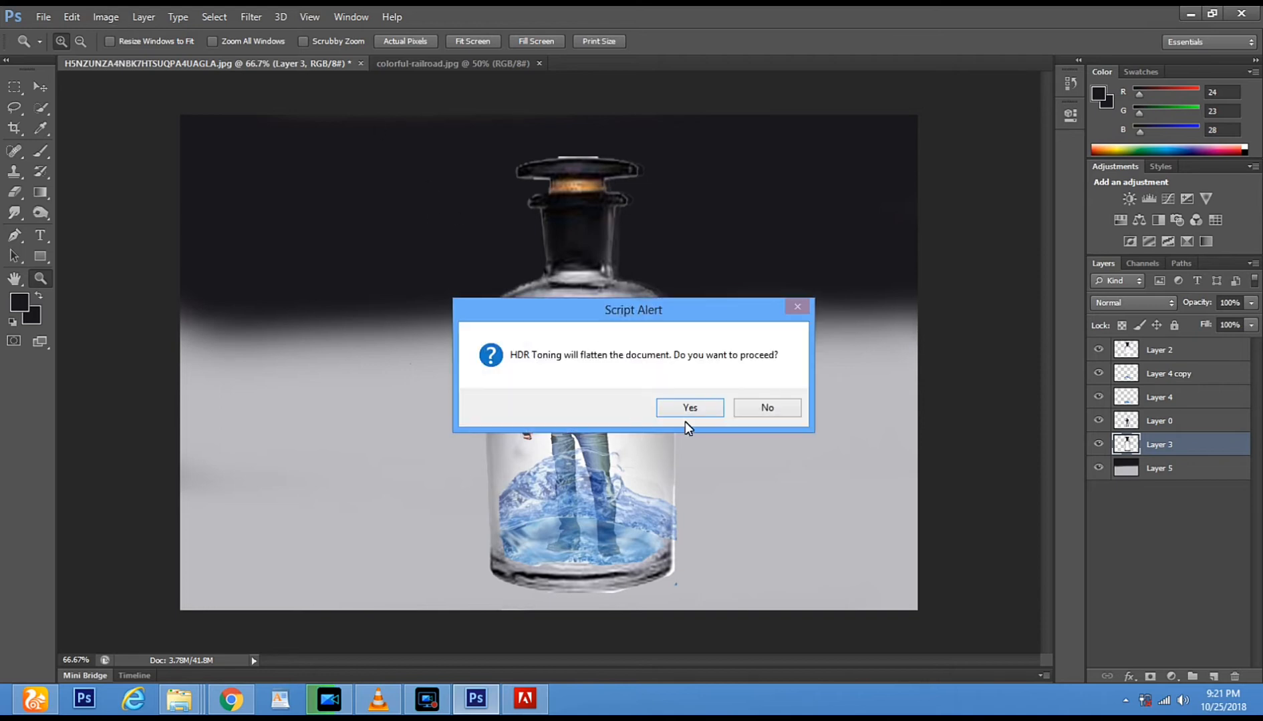
click(685, 412)
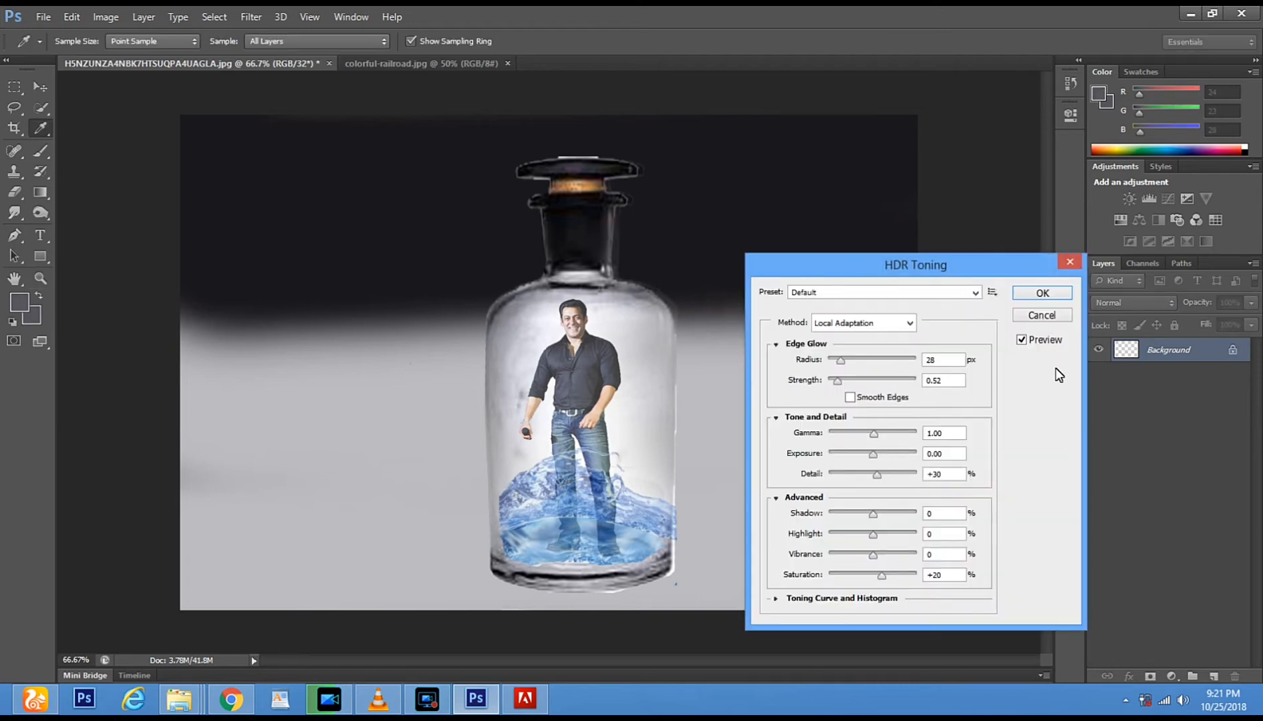
drag(898, 261, 936, 262)
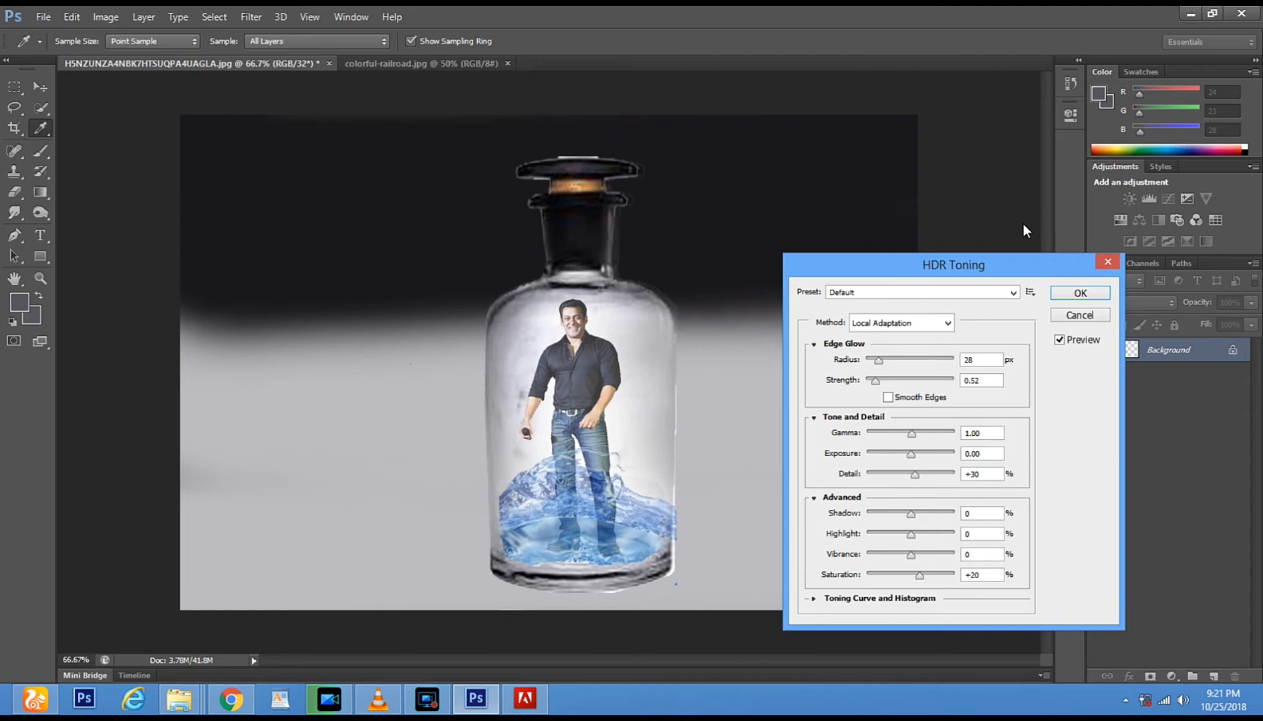
drag(1024, 231, 1024, 227)
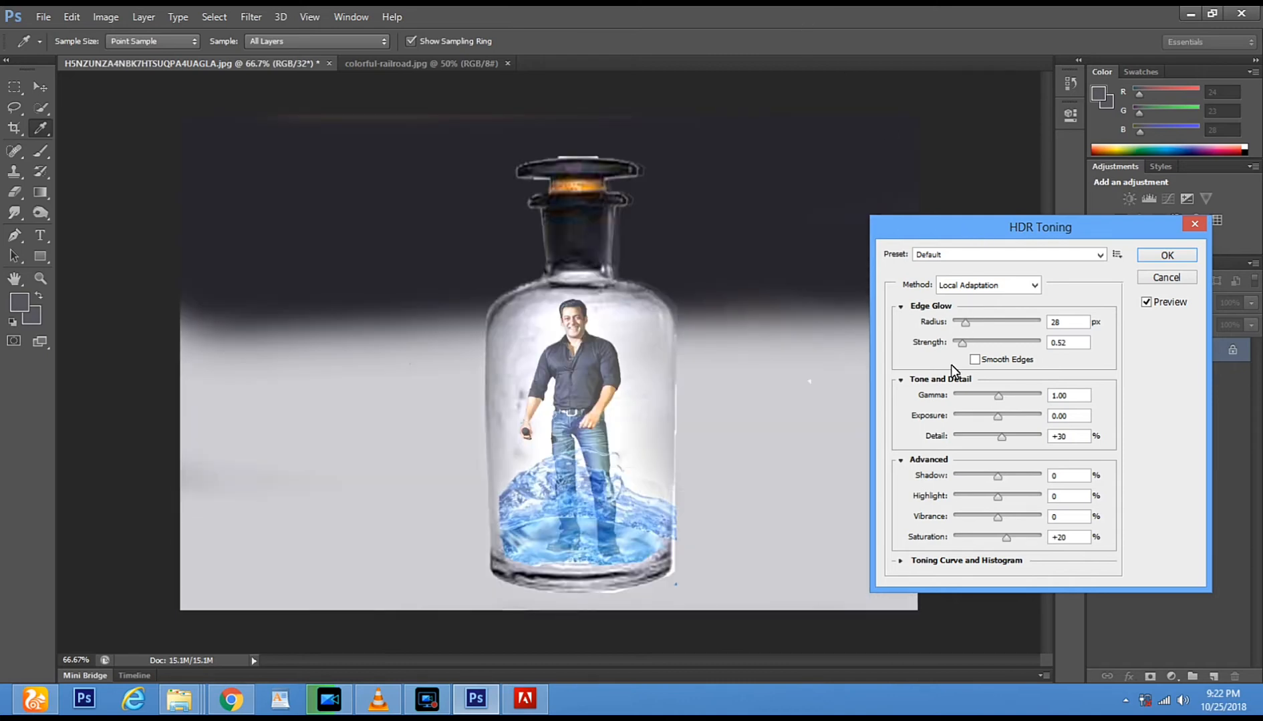
Set the HDR Toning edge glow to a radius of 41 px and a strength of 2.42
drag(974, 322, 1015, 321)
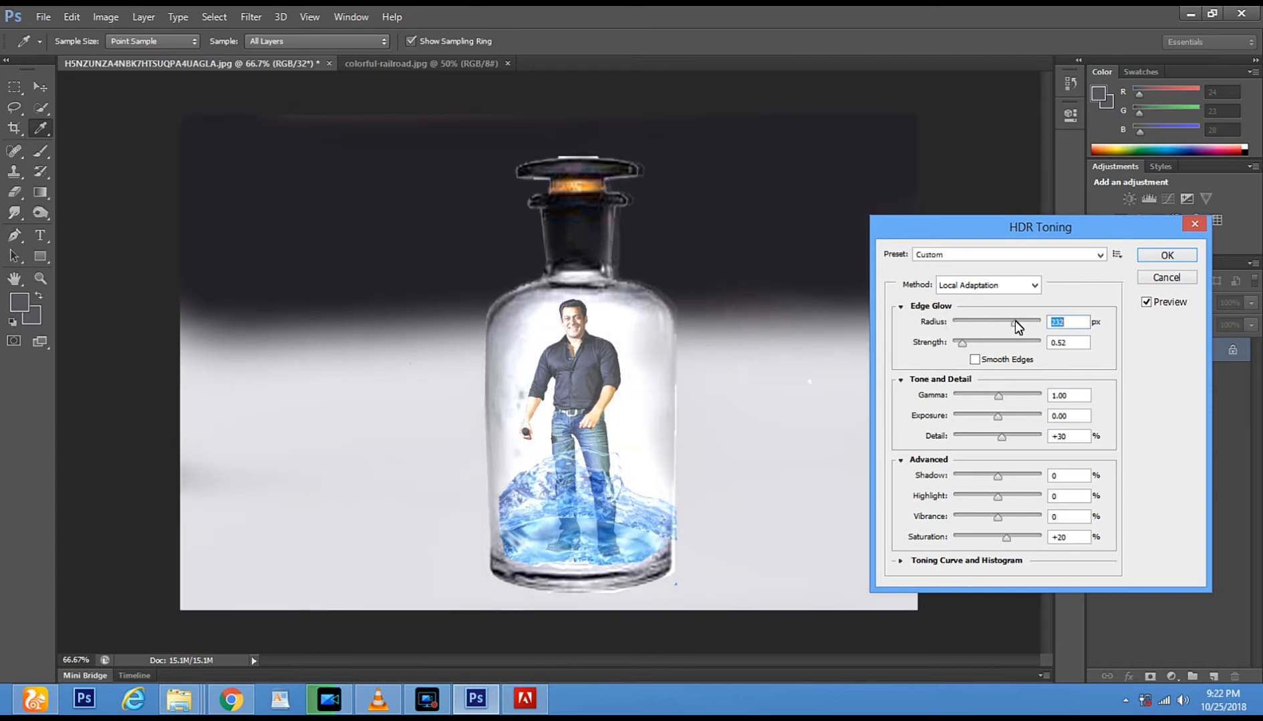
drag(1015, 320, 979, 323)
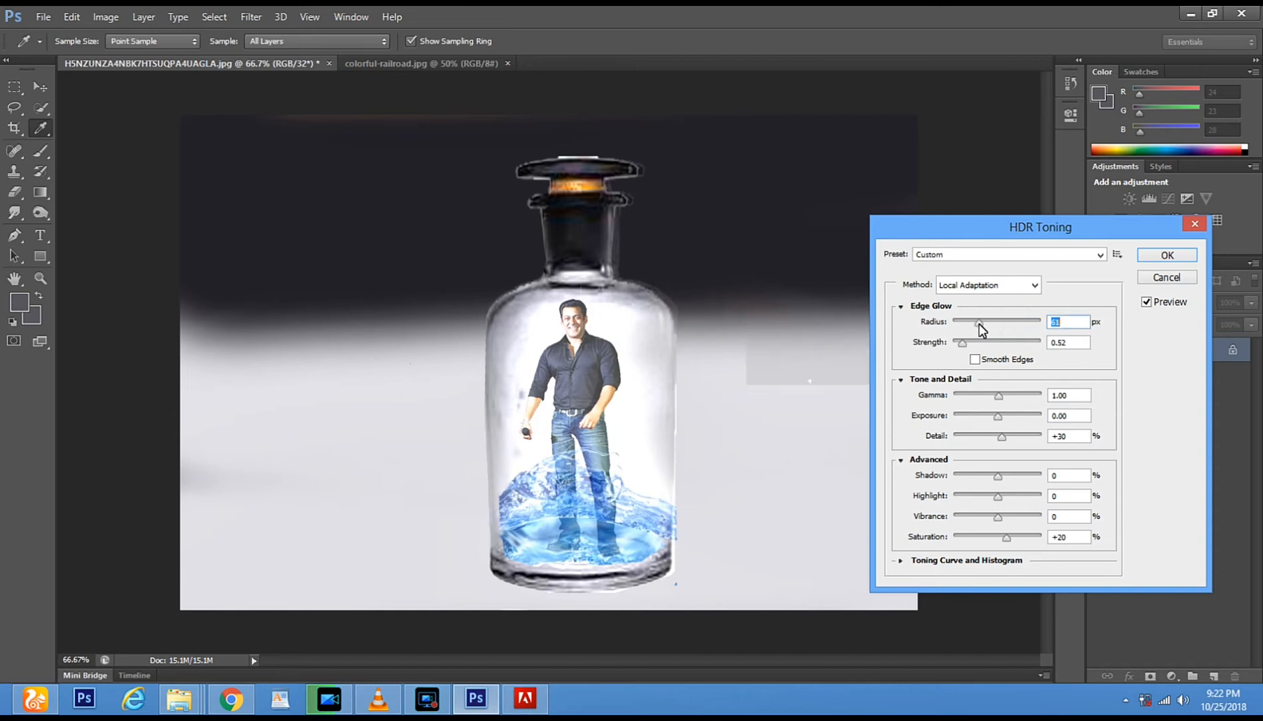
drag(978, 323, 1023, 346)
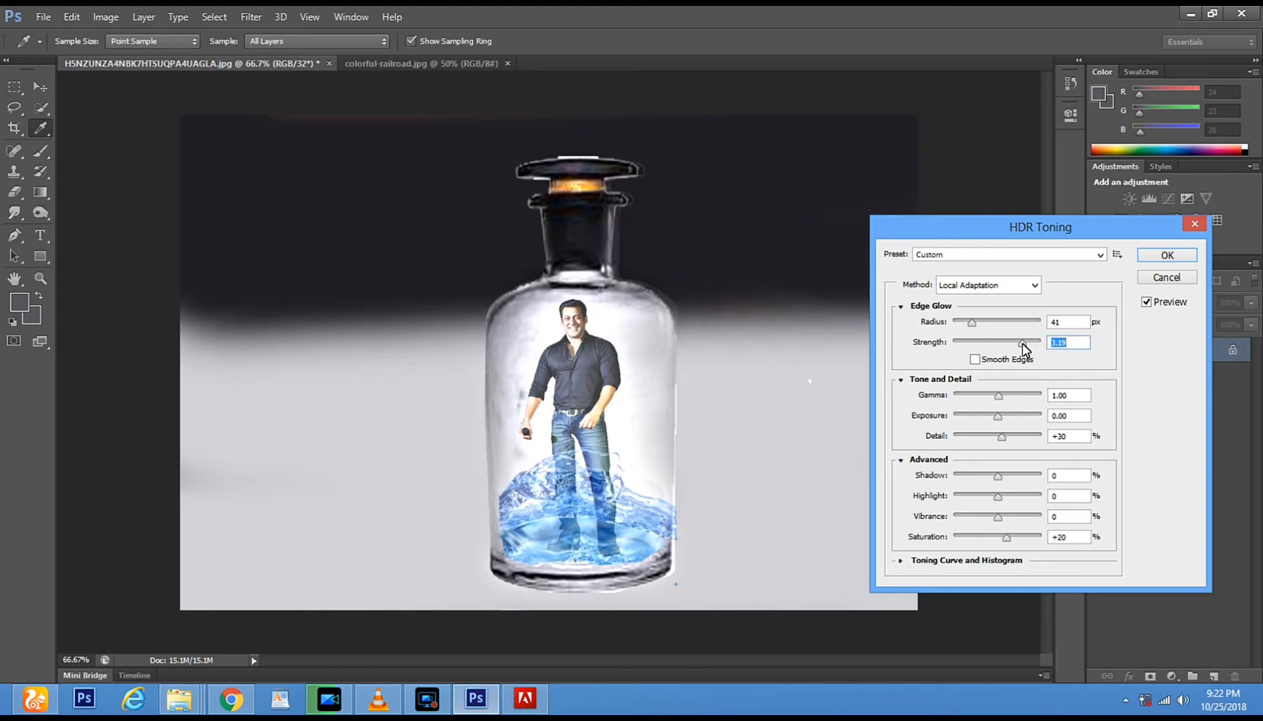
drag(1022, 344, 1018, 344)
Adjust the HDR Toning tone and detail settings to Gamma 0.75, Exposure -0.14 and Detail +127%
mouse_move(990, 395)
mouse_down()
mouse_move(969, 396)
mouse_move(989, 406)
mouse_up()
drag(1002, 396, 1006, 398)
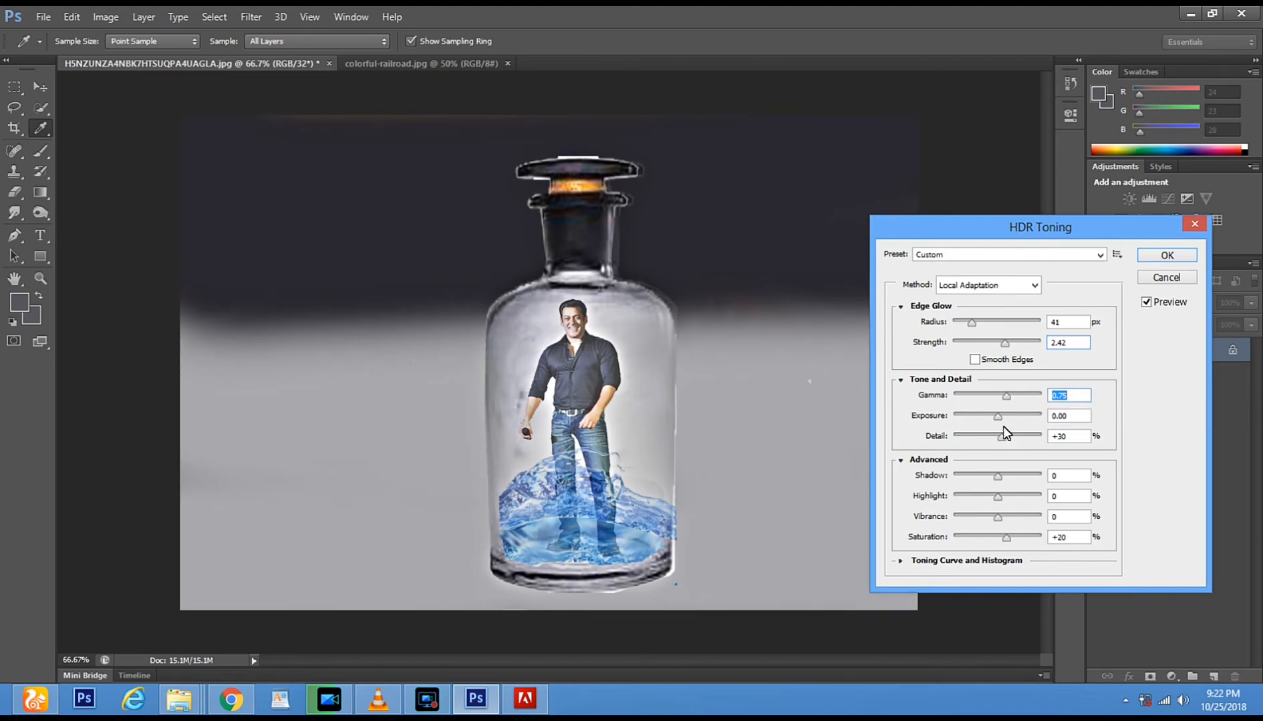
drag(997, 416, 974, 418)
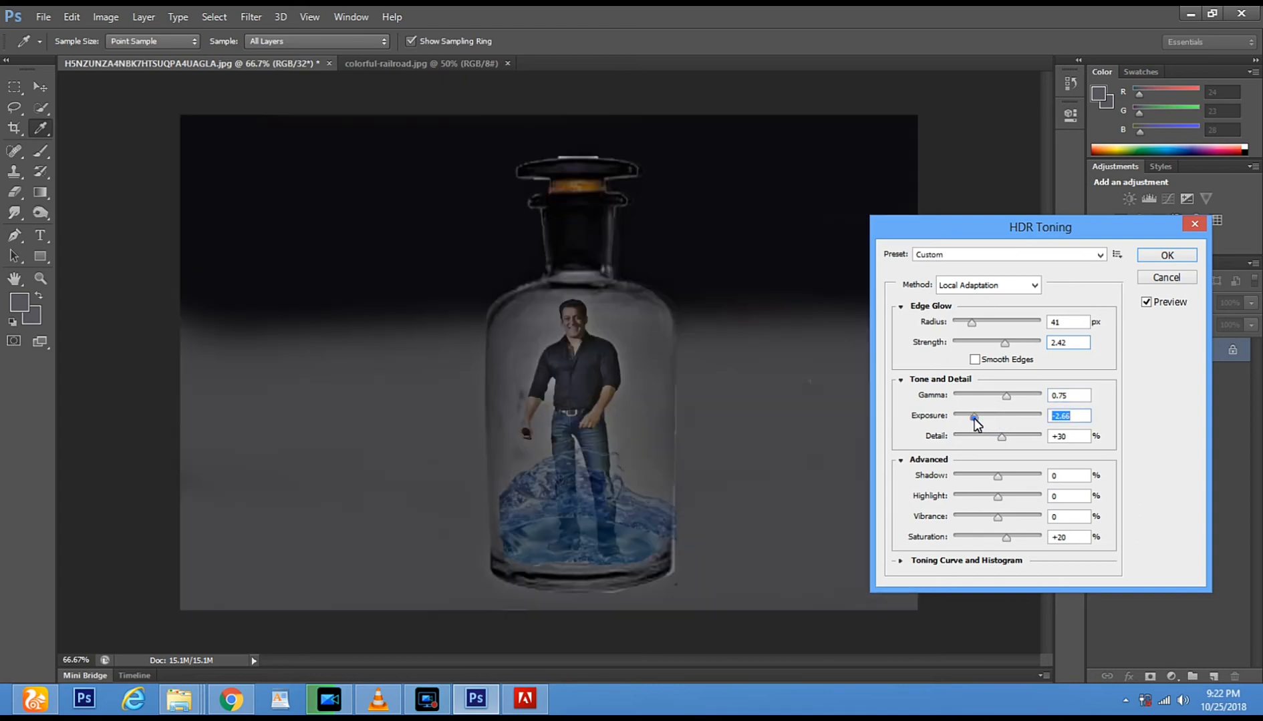
drag(973, 418, 999, 419)
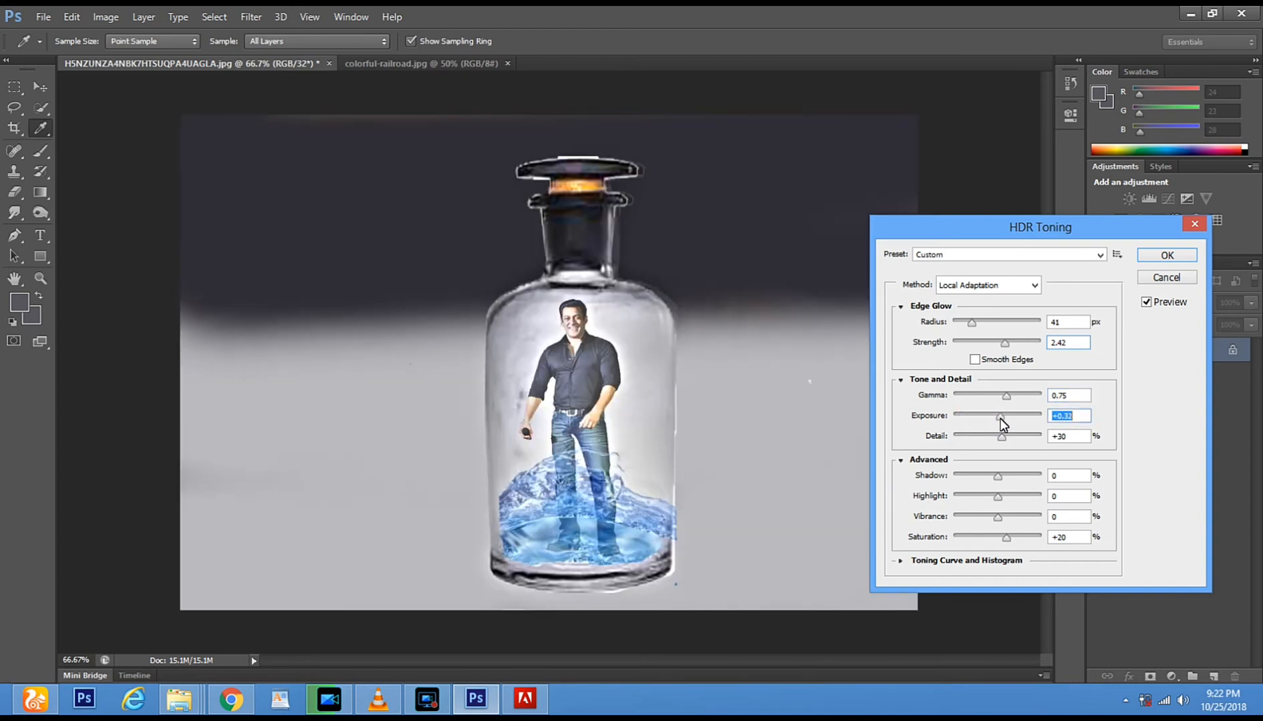
drag(1000, 418, 996, 420)
drag(1002, 437, 974, 440)
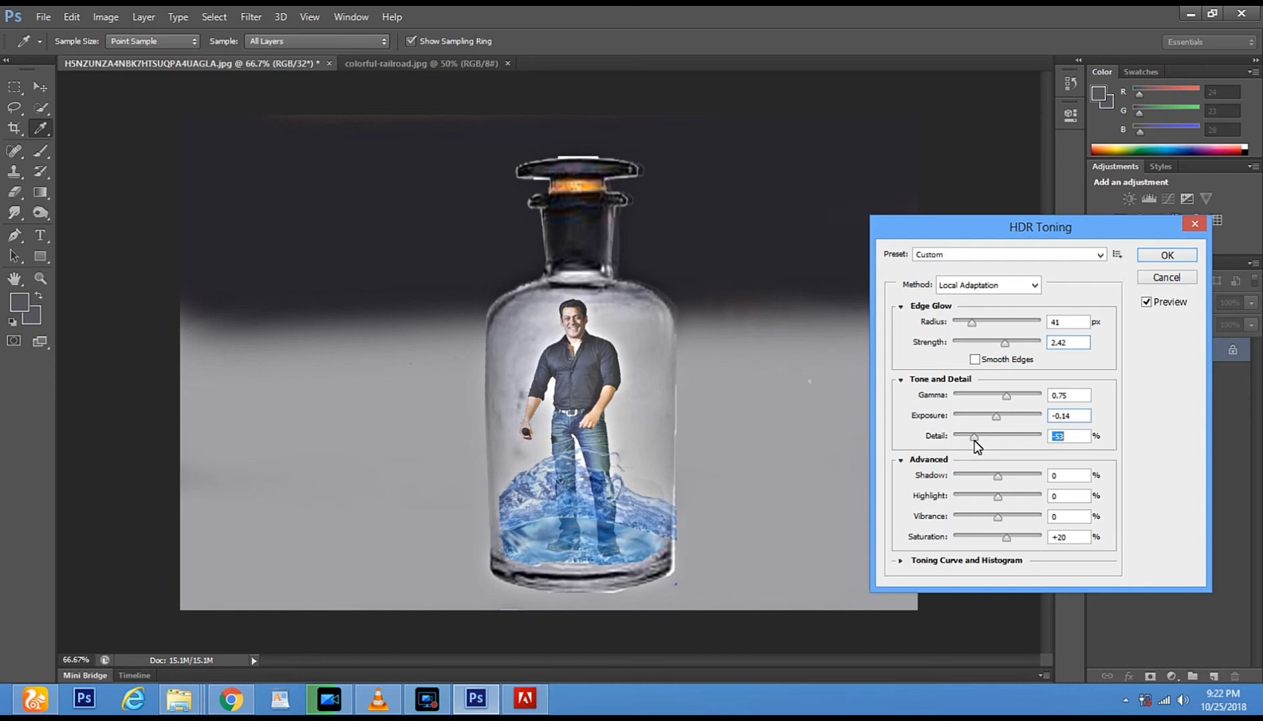
drag(975, 440, 1016, 441)
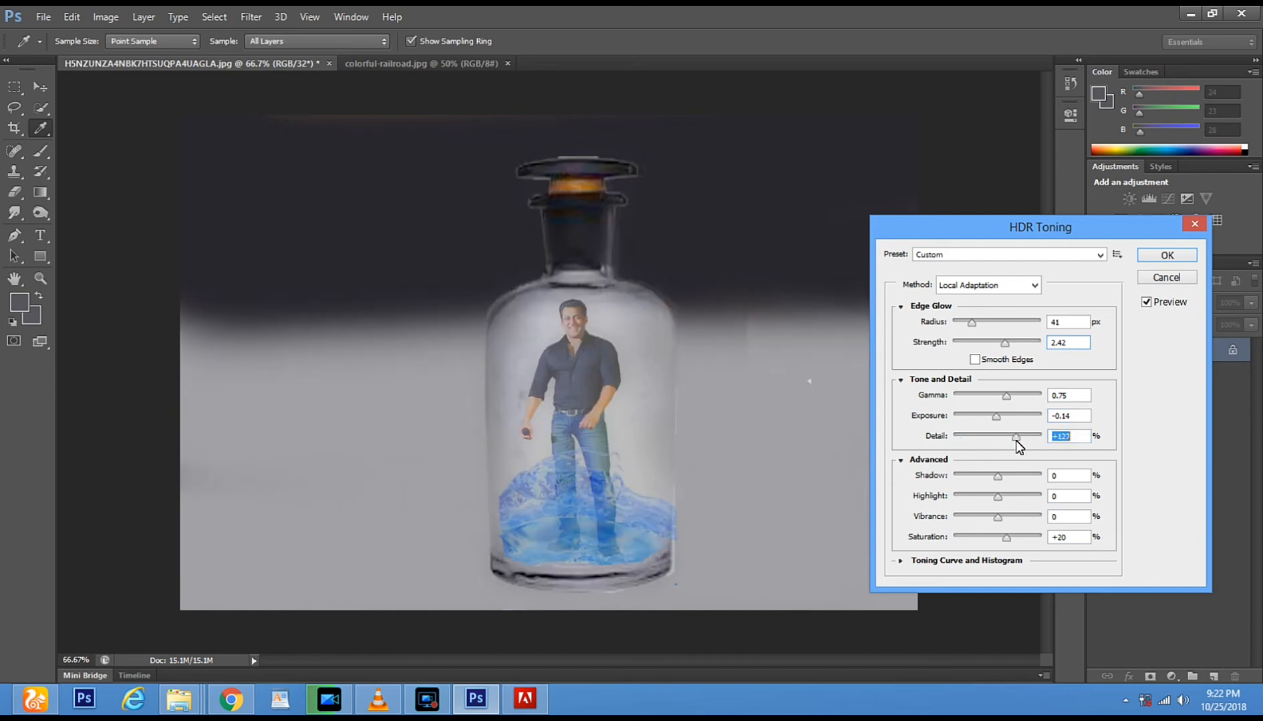